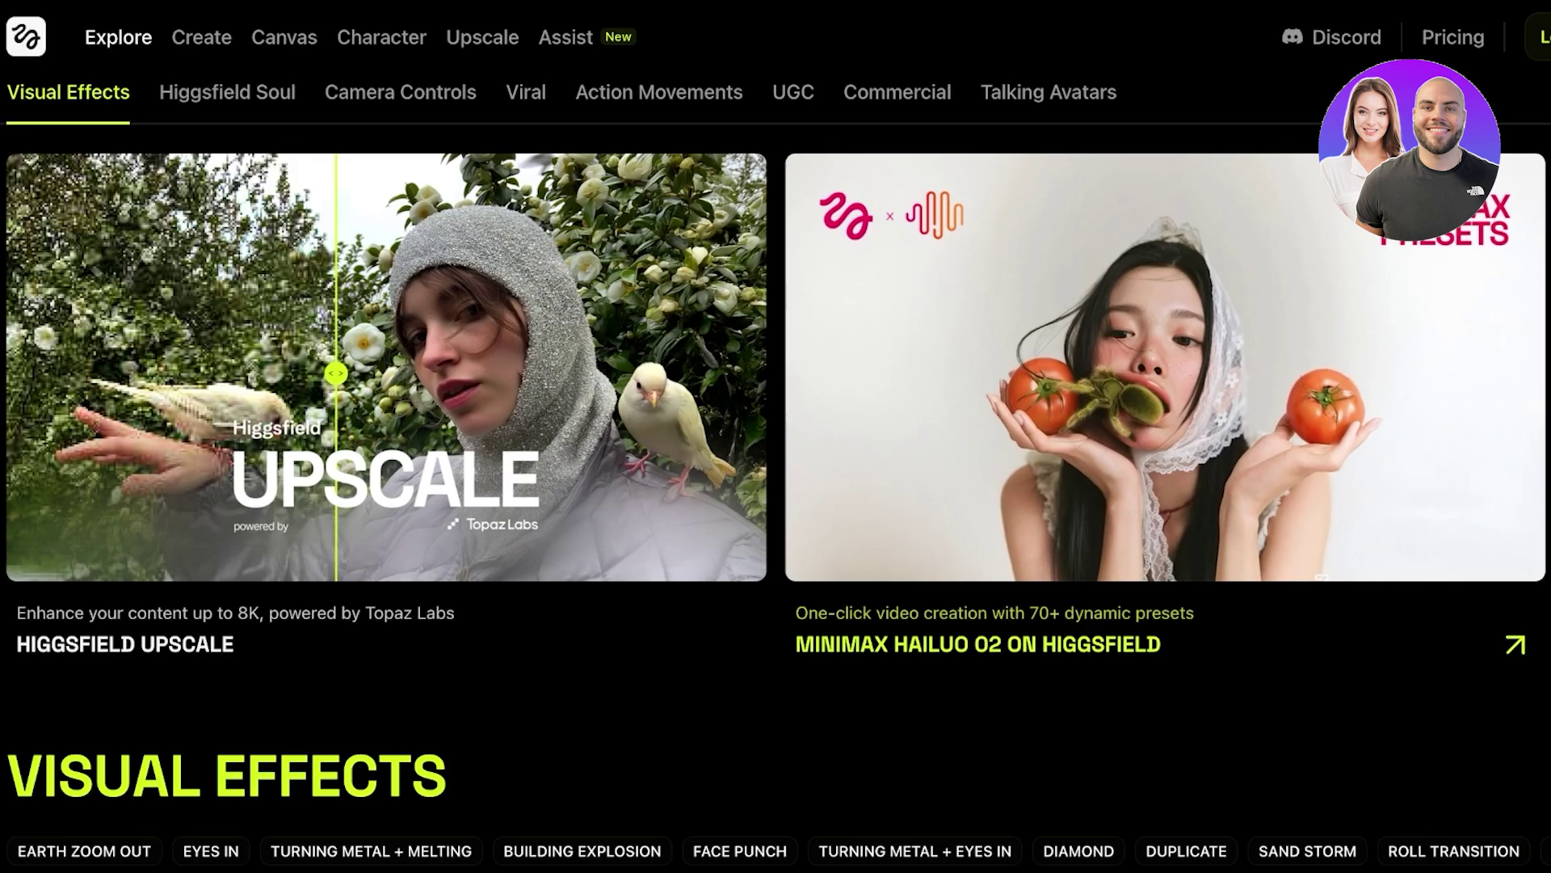
Look through the preset categories on the Explore page, including Visual Effects, Higgsfield Soul, Camera Controls, Viral, Action Movements and UGC
{"action": "scroll", "coordinate": [776, 476], "scroll_direction": "down", "scroll_amount": 8}
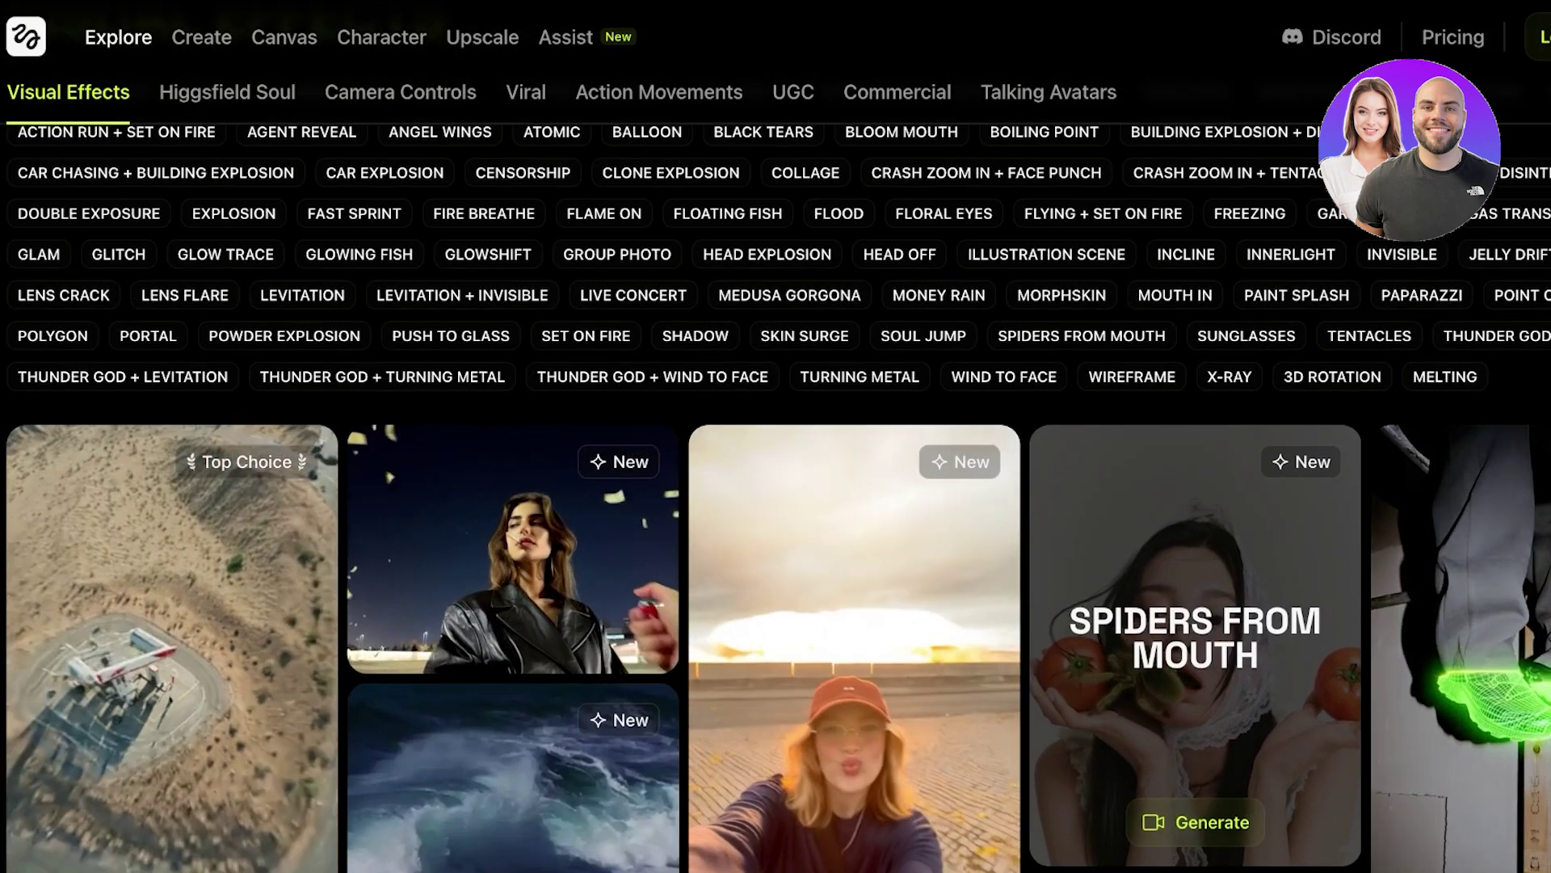
{"action": "scroll", "coordinate": [775, 476], "scroll_direction": "up", "scroll_amount": 2}
{"action": "scroll", "coordinate": [775, 477], "scroll_direction": "down", "scroll_amount": 20}
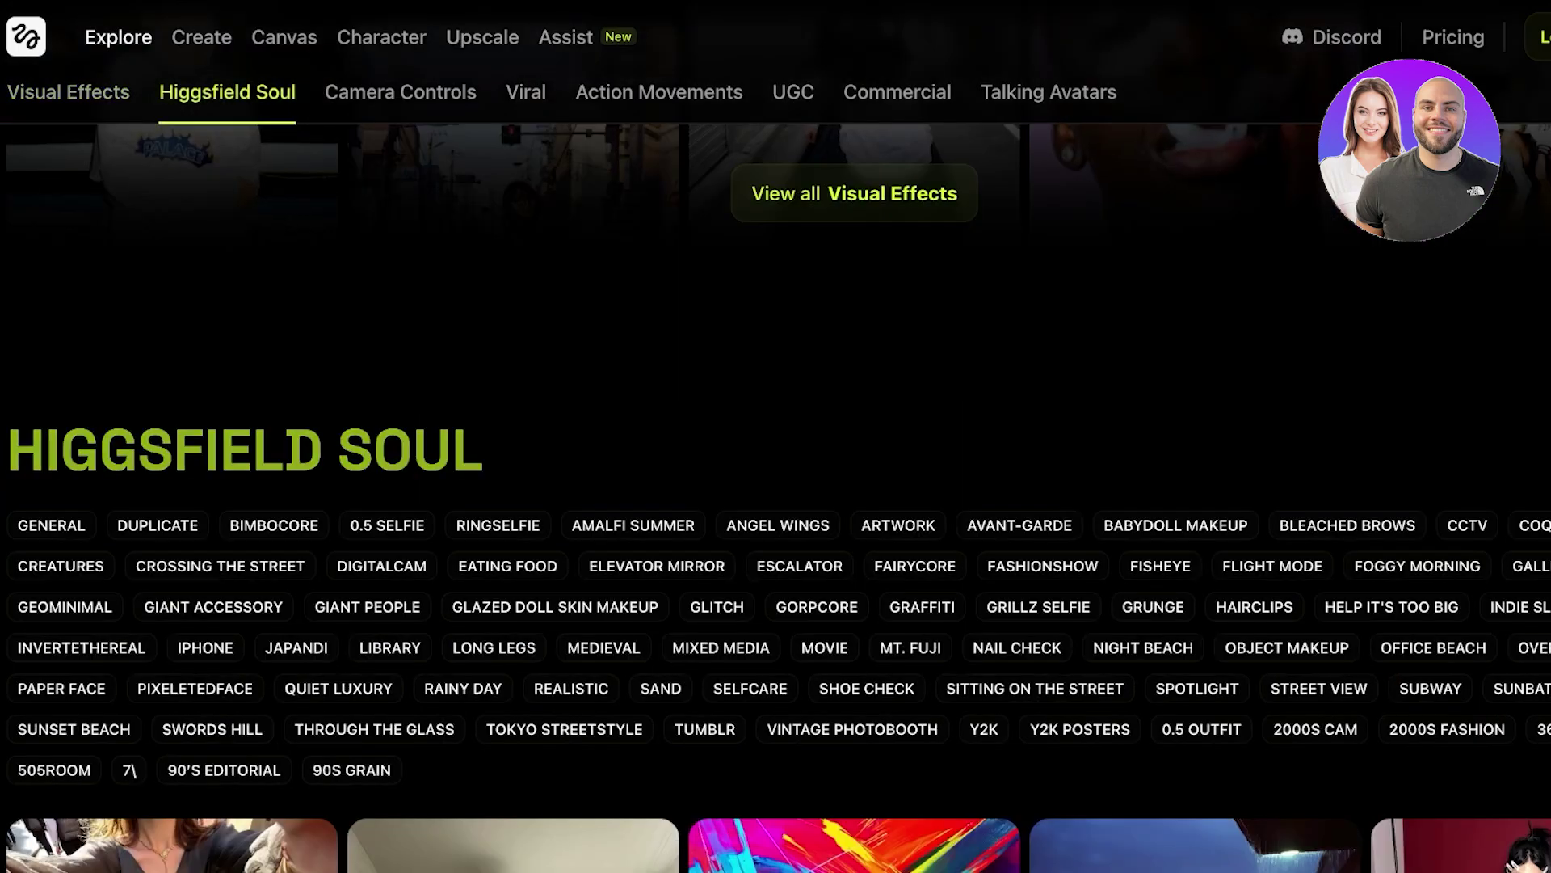
{"action": "scroll", "coordinate": [775, 477], "scroll_direction": "down", "scroll_amount": 15}
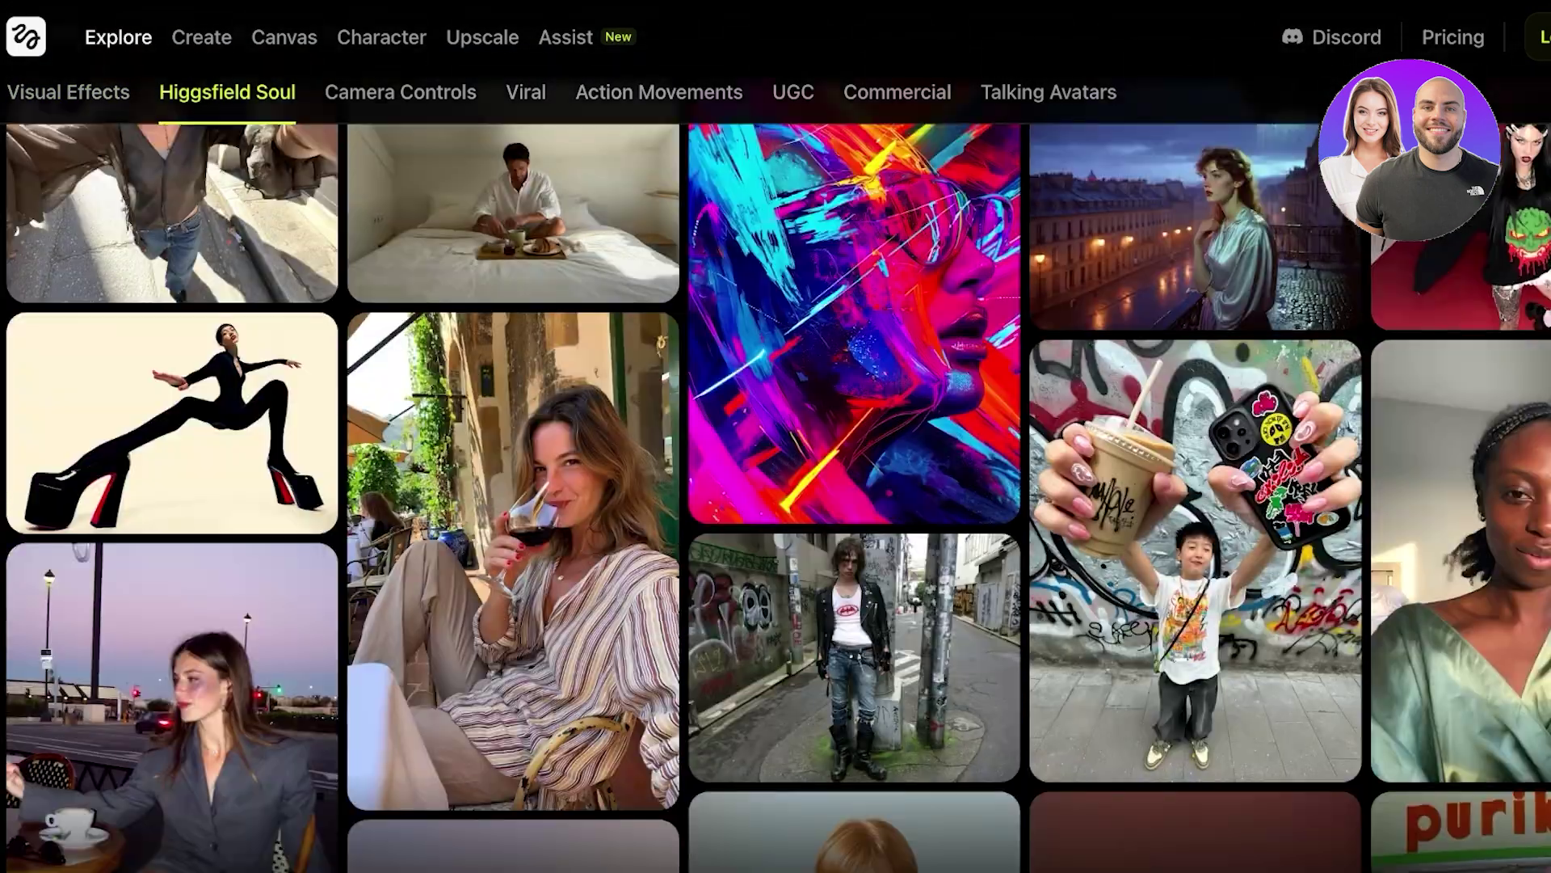
{"action": "scroll", "coordinate": [776, 477], "scroll_direction": "down", "scroll_amount": 8}
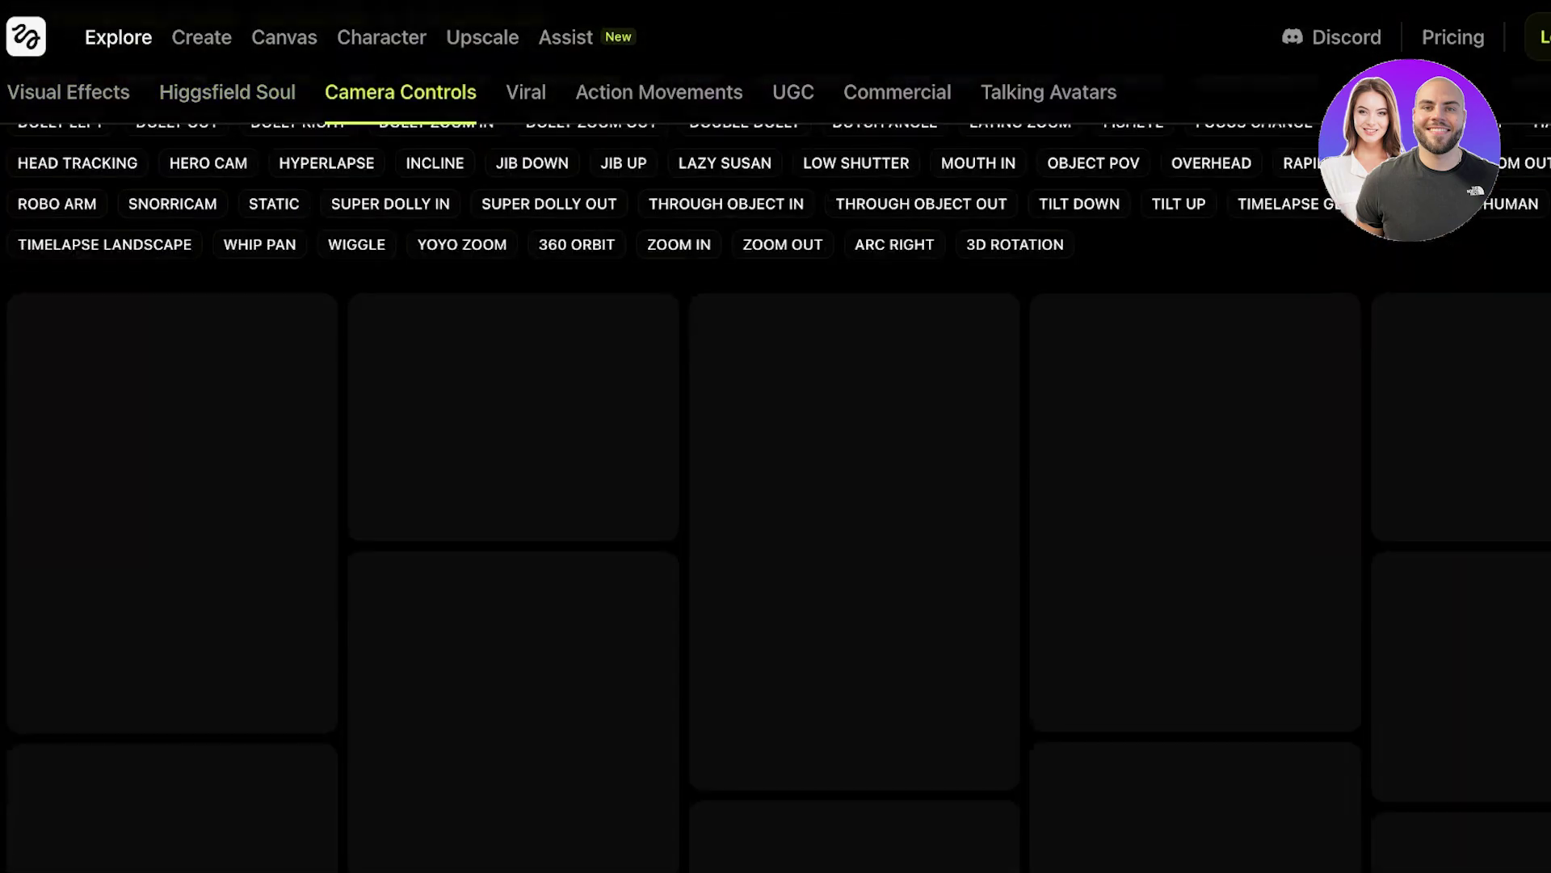
{"action": "scroll", "coordinate": [776, 476], "scroll_direction": "down", "scroll_amount": 10}
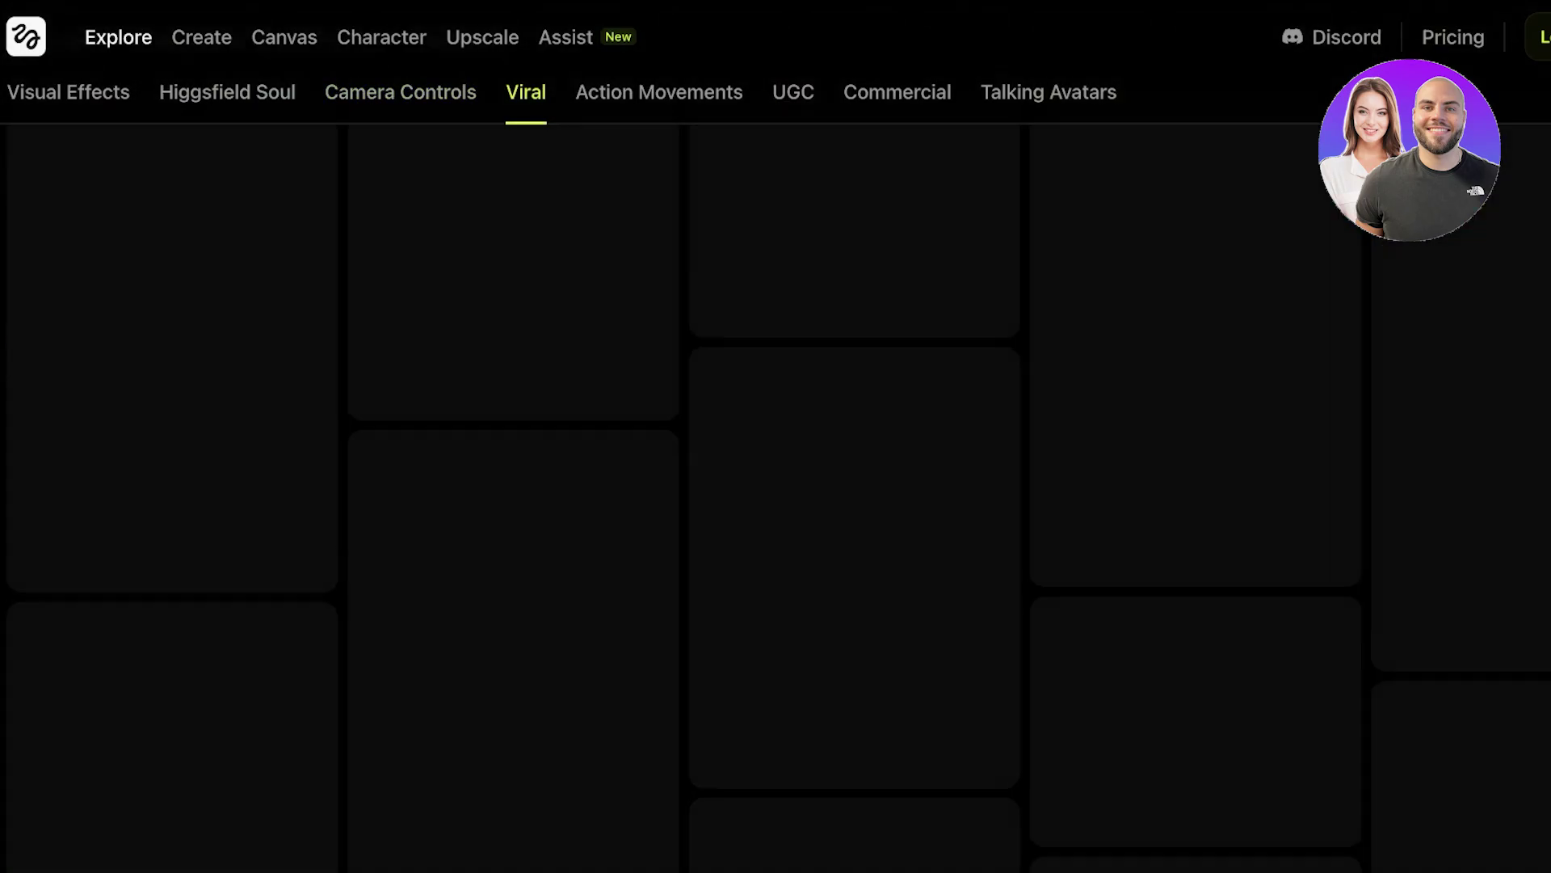
{"action": "scroll", "coordinate": [776, 477], "scroll_direction": "down", "scroll_amount": 15}
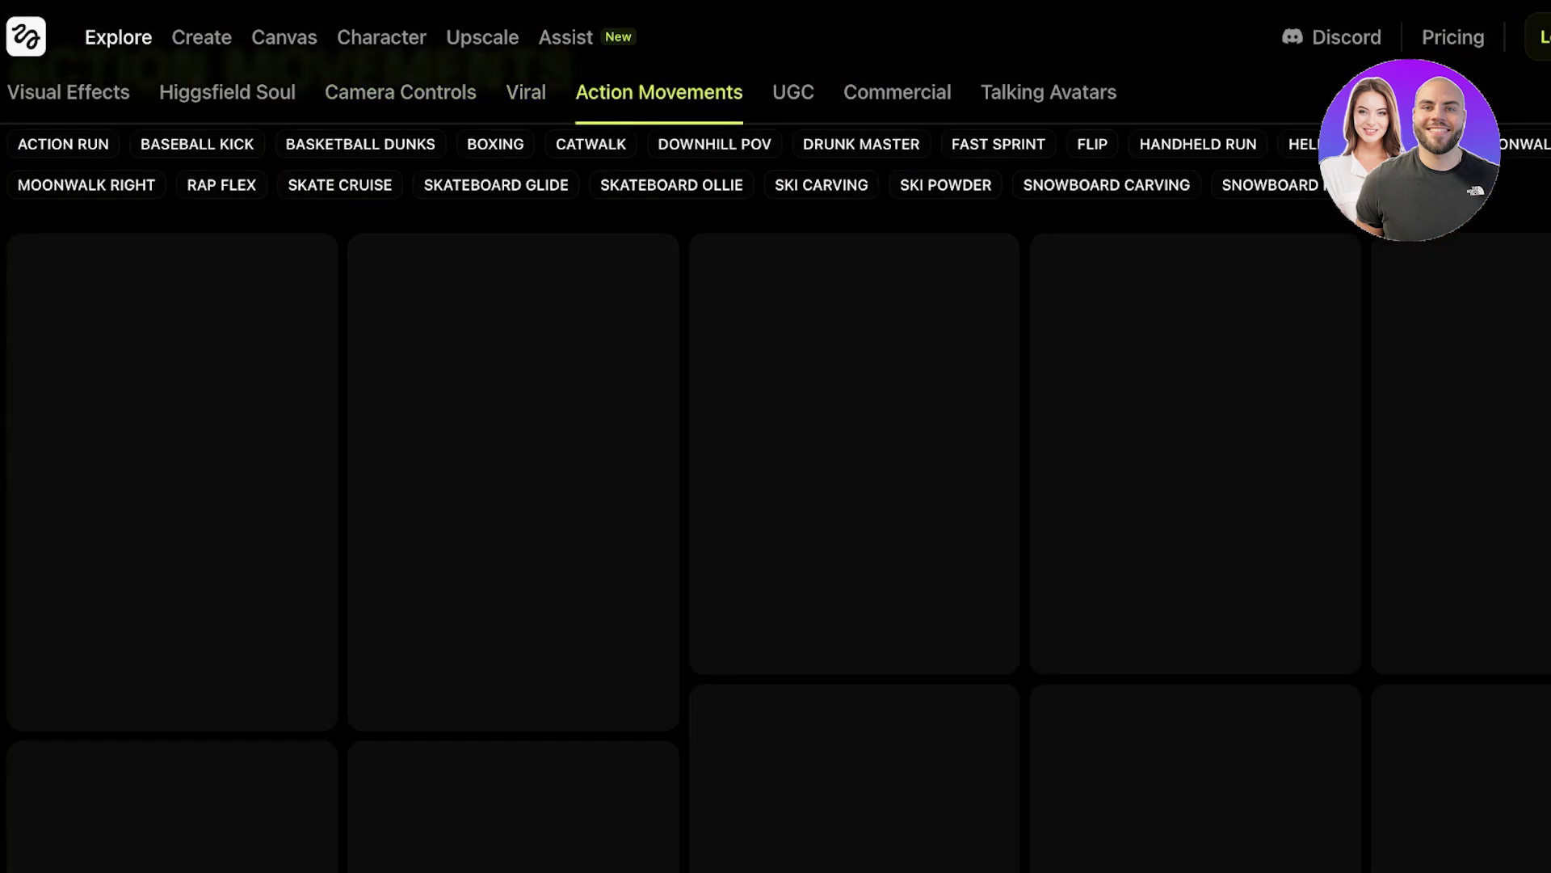
{"action": "scroll", "coordinate": [775, 477], "scroll_direction": "up", "scroll_amount": 15}
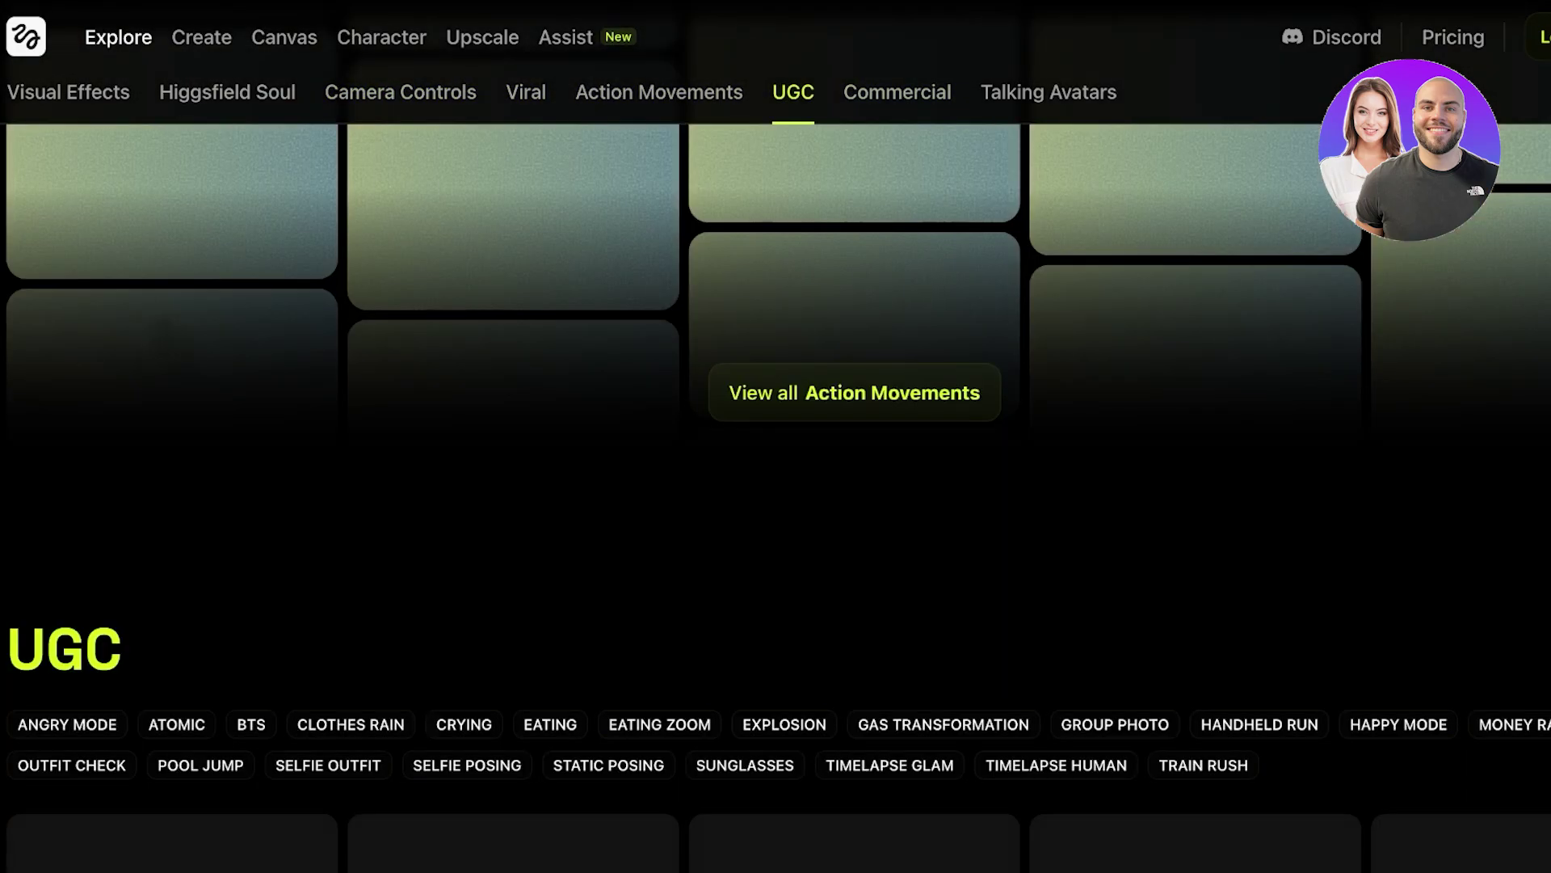
{"action": "scroll", "coordinate": [776, 477], "scroll_direction": "up", "scroll_amount": 15}
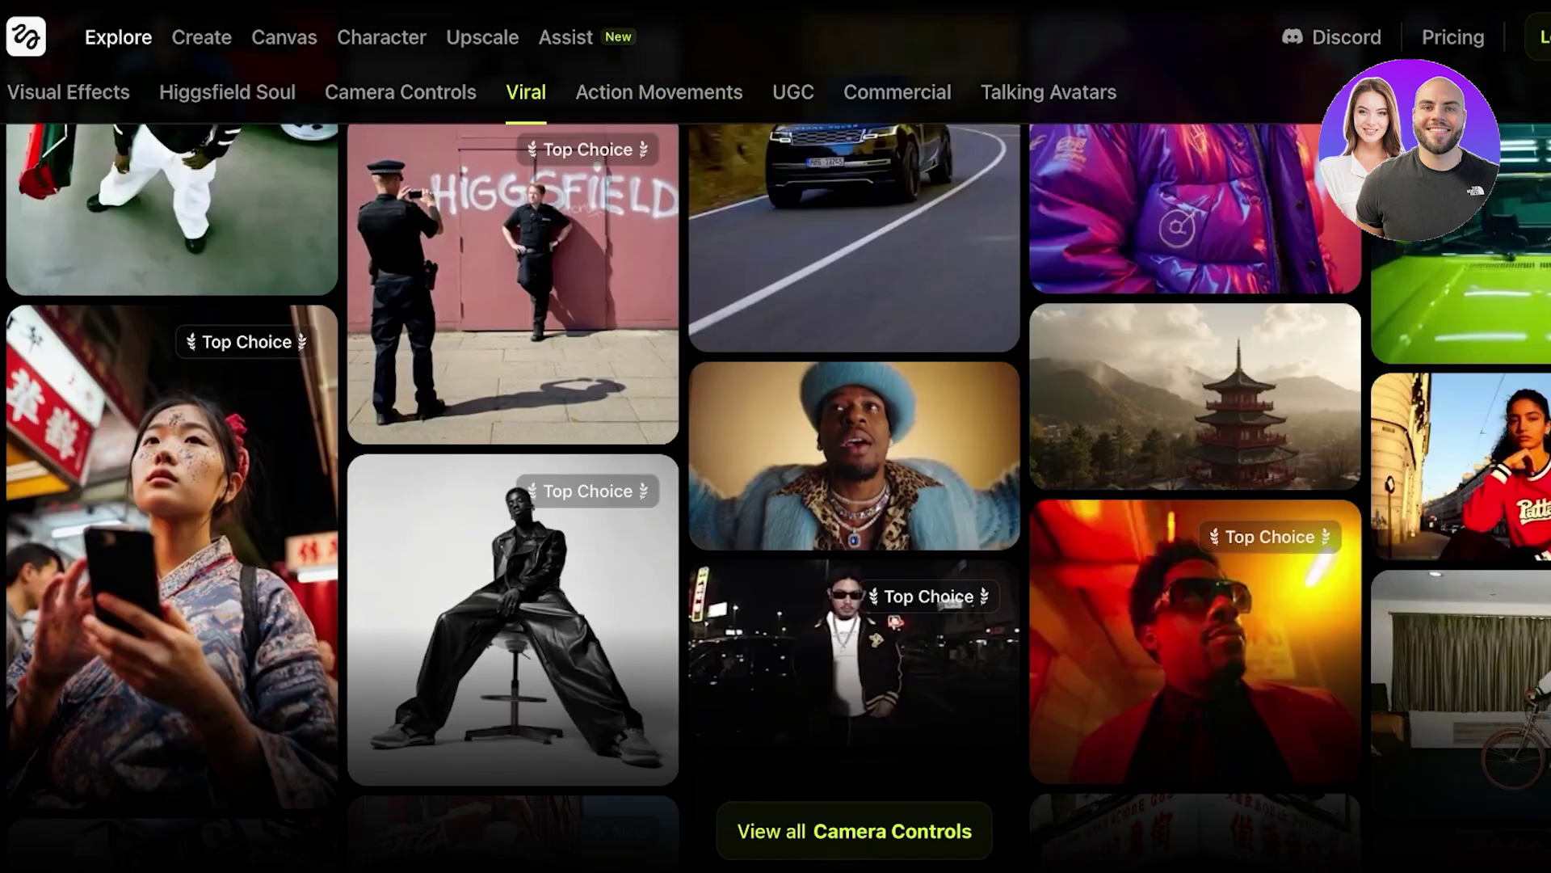
{"action": "scroll", "coordinate": [776, 477], "scroll_direction": "up", "scroll_amount": 20}
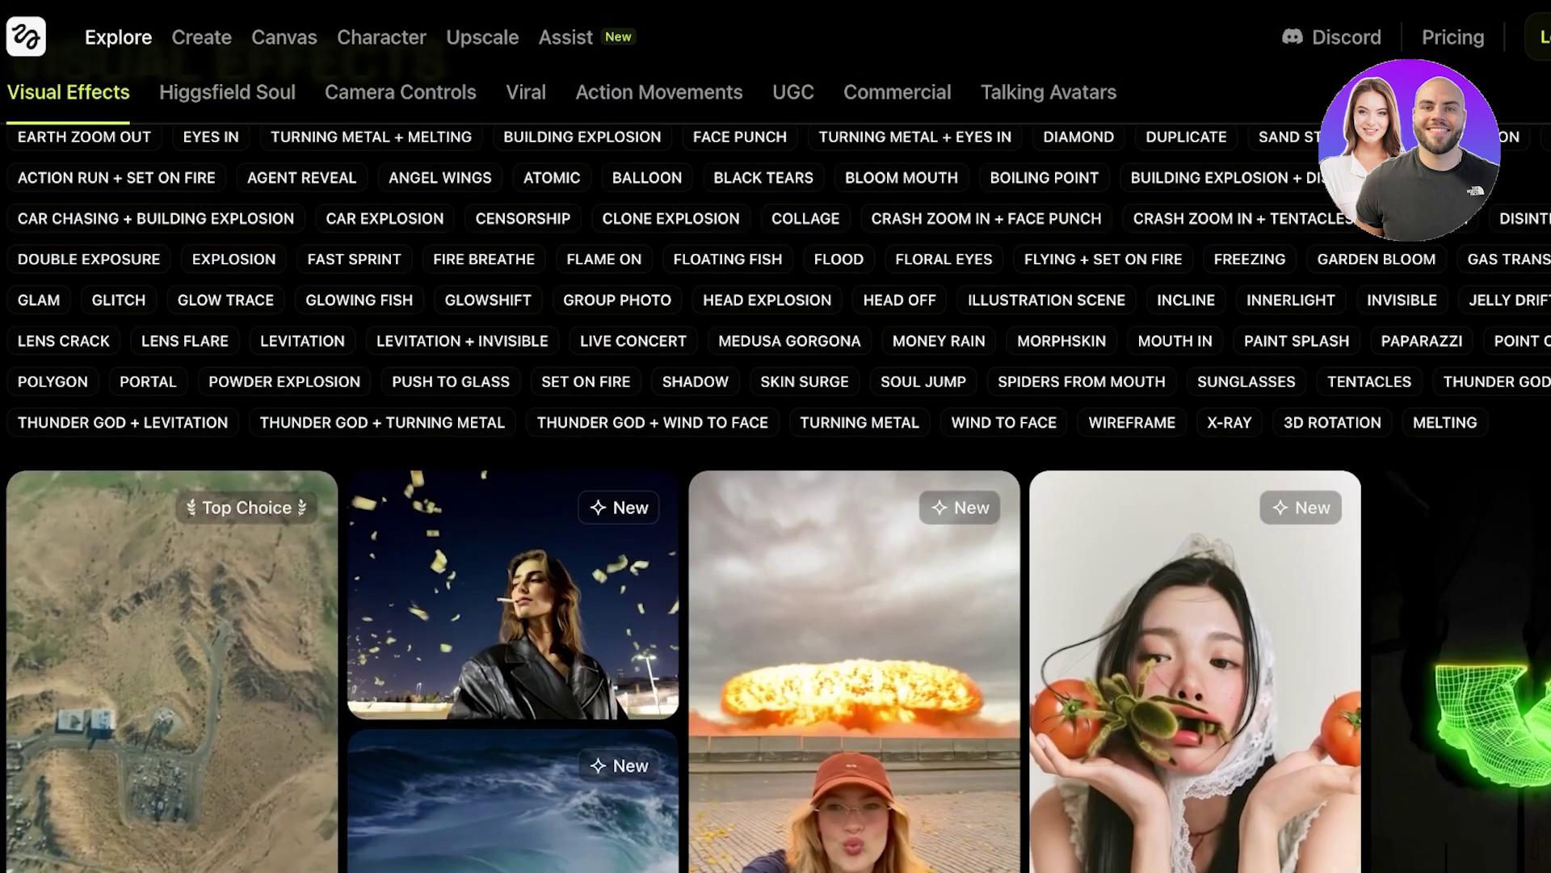
{"action": "scroll", "coordinate": [776, 477], "scroll_direction": "down", "scroll_amount": 10}
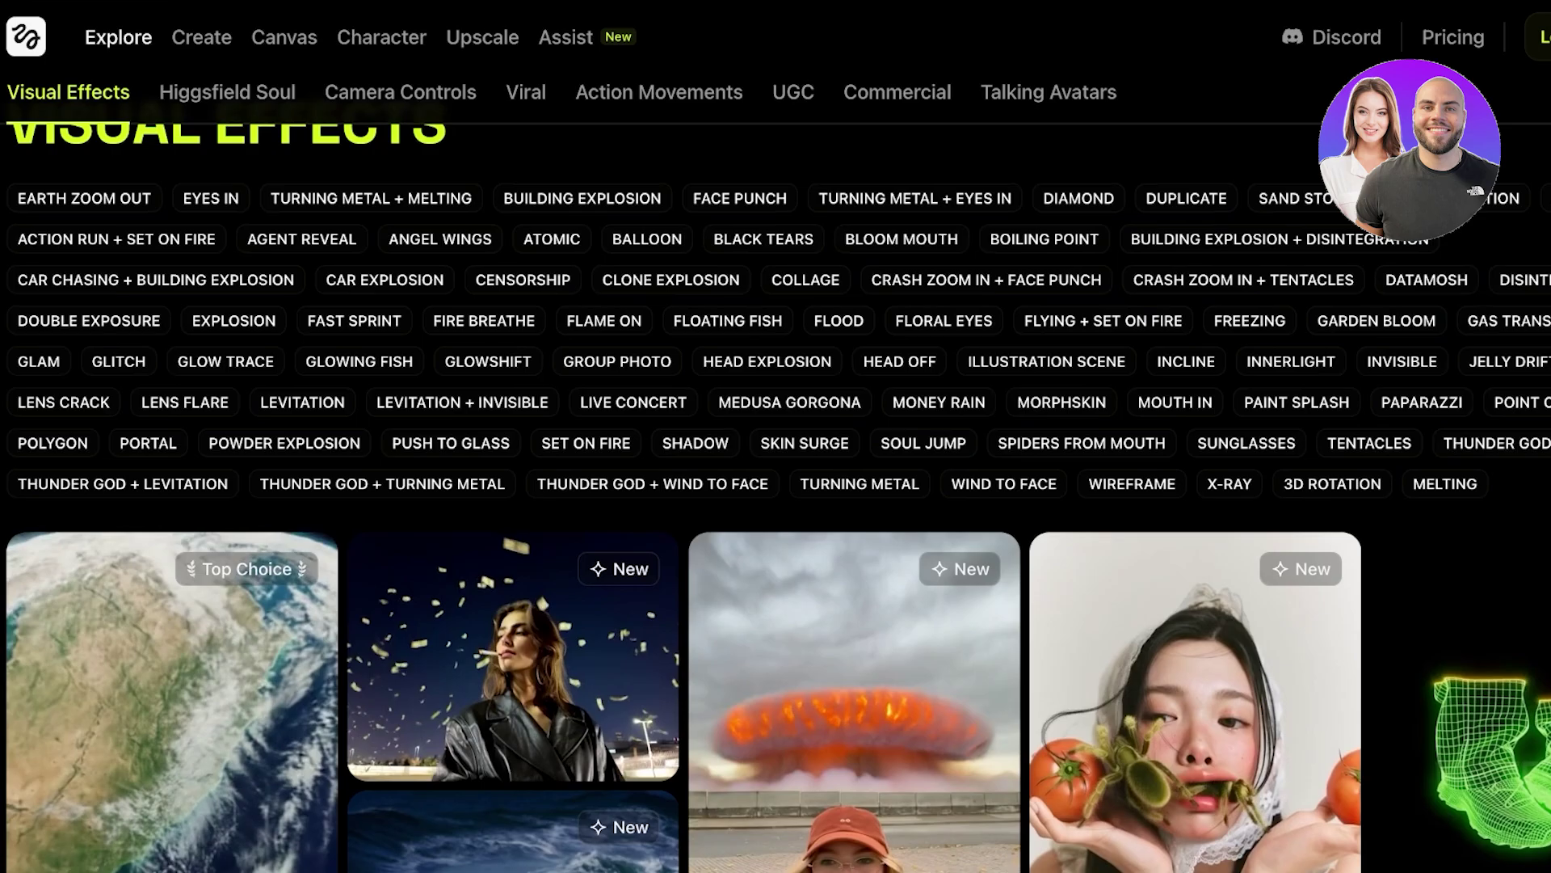
{"action": "scroll", "coordinate": [776, 476], "scroll_direction": "down", "scroll_amount": 8}
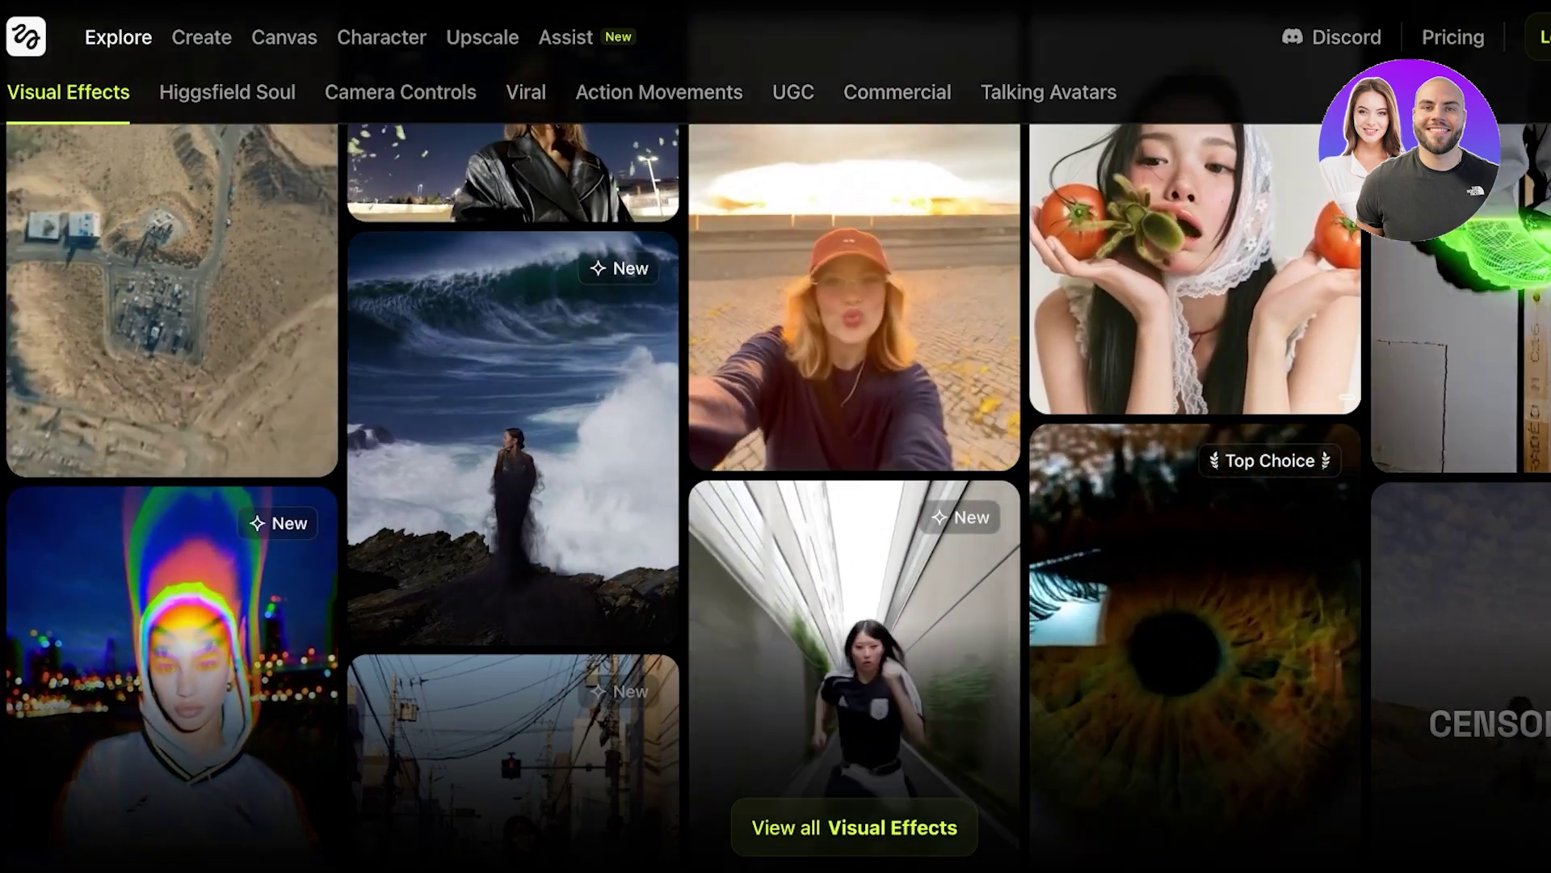
{"action": "scroll", "coordinate": [776, 477], "scroll_direction": "down", "scroll_amount": 1}
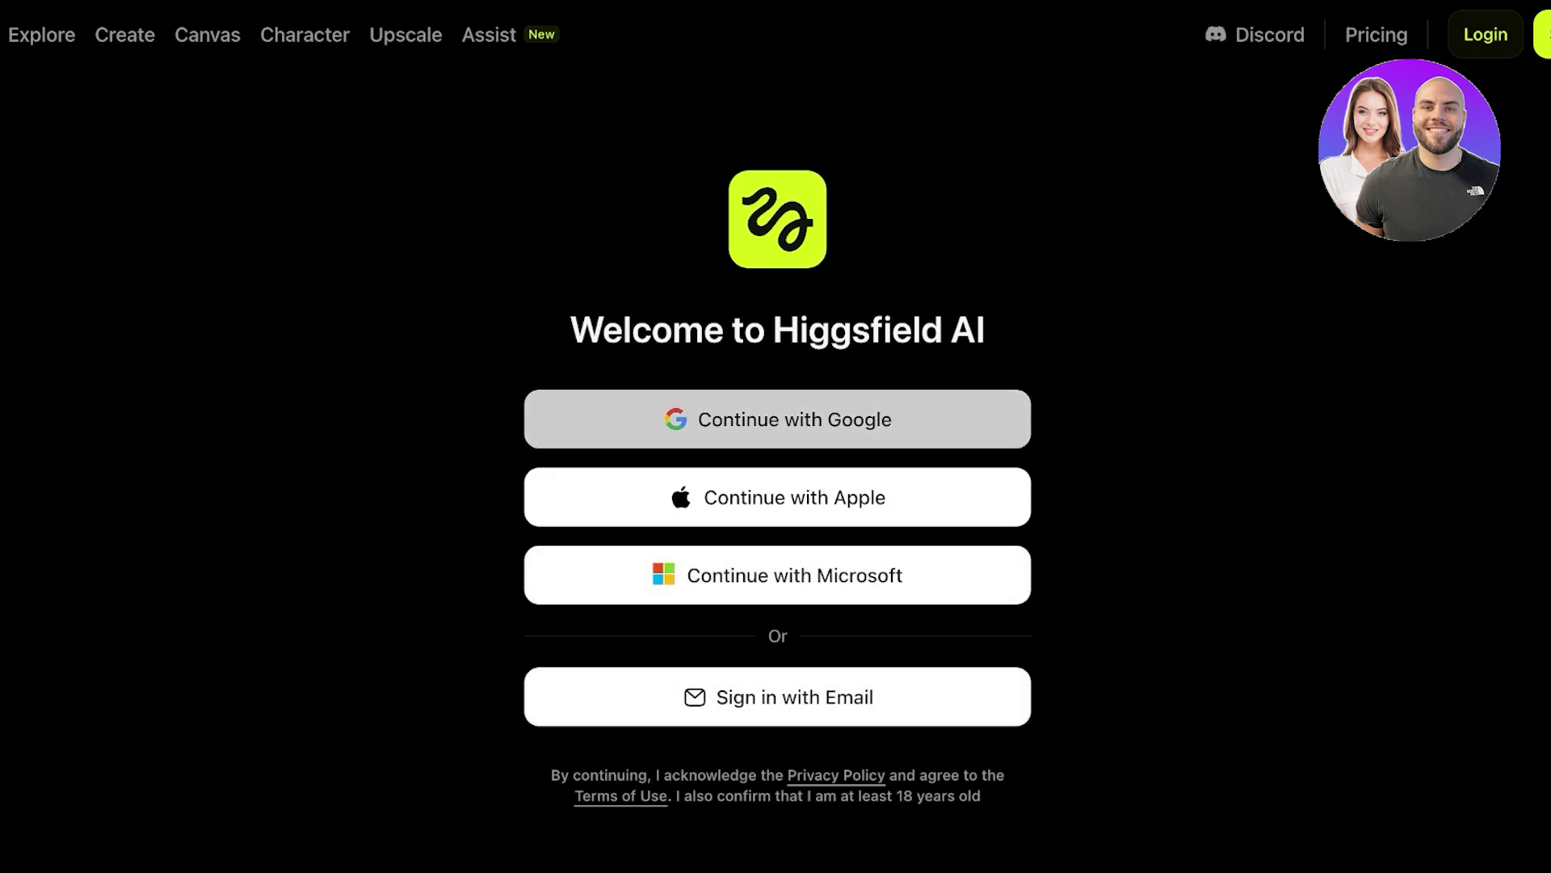
Sign in with Google, choosing the first listed account
{"action": "left_click", "coordinate": [777, 418]}
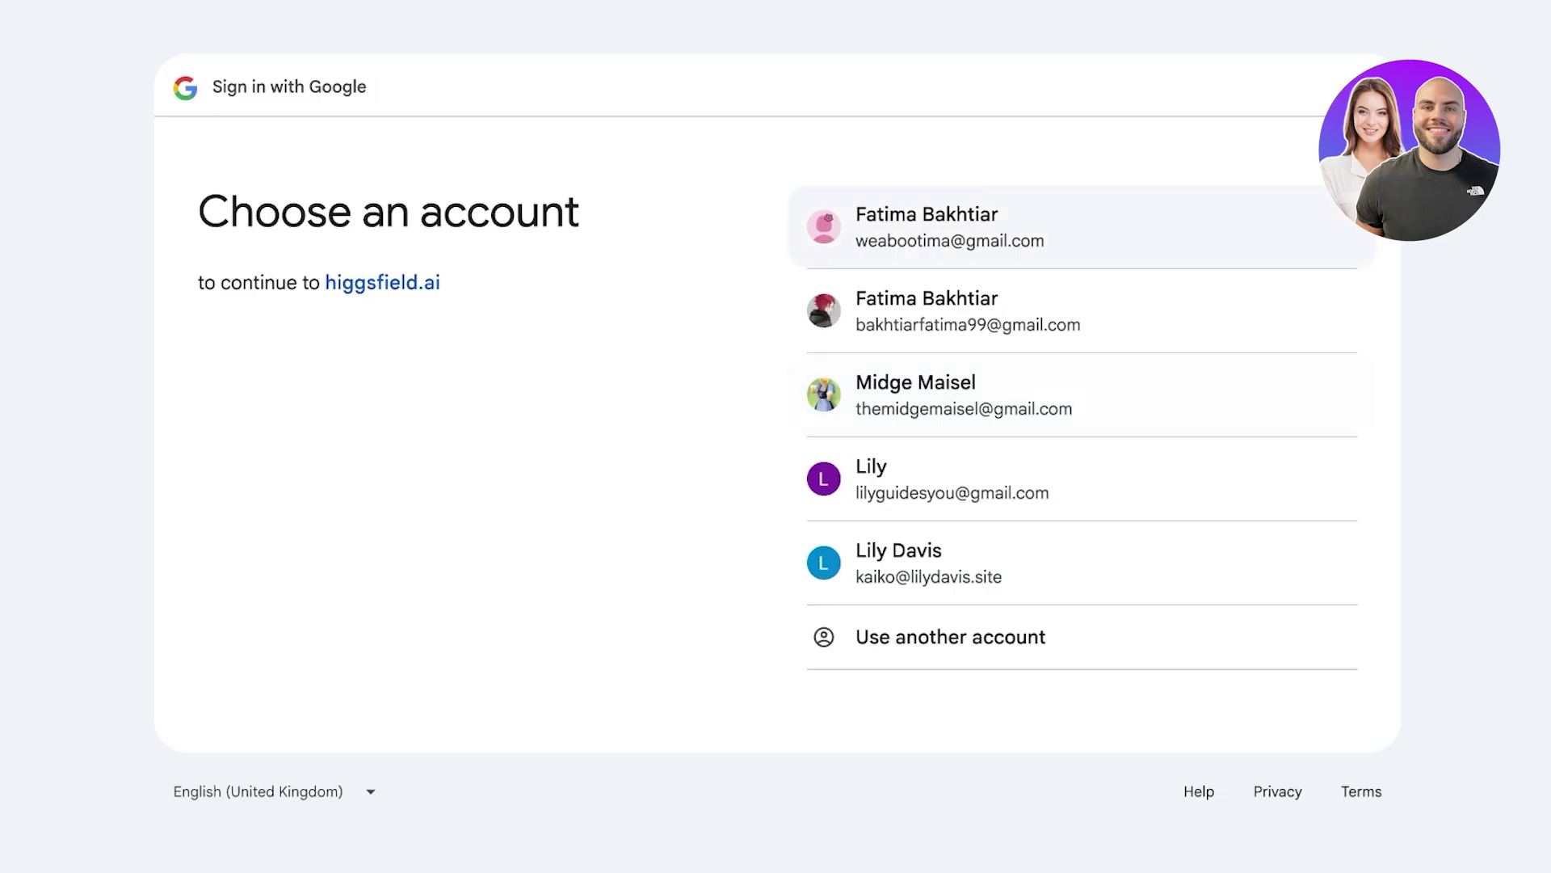
{"action": "left_click", "coordinate": [949, 227]}
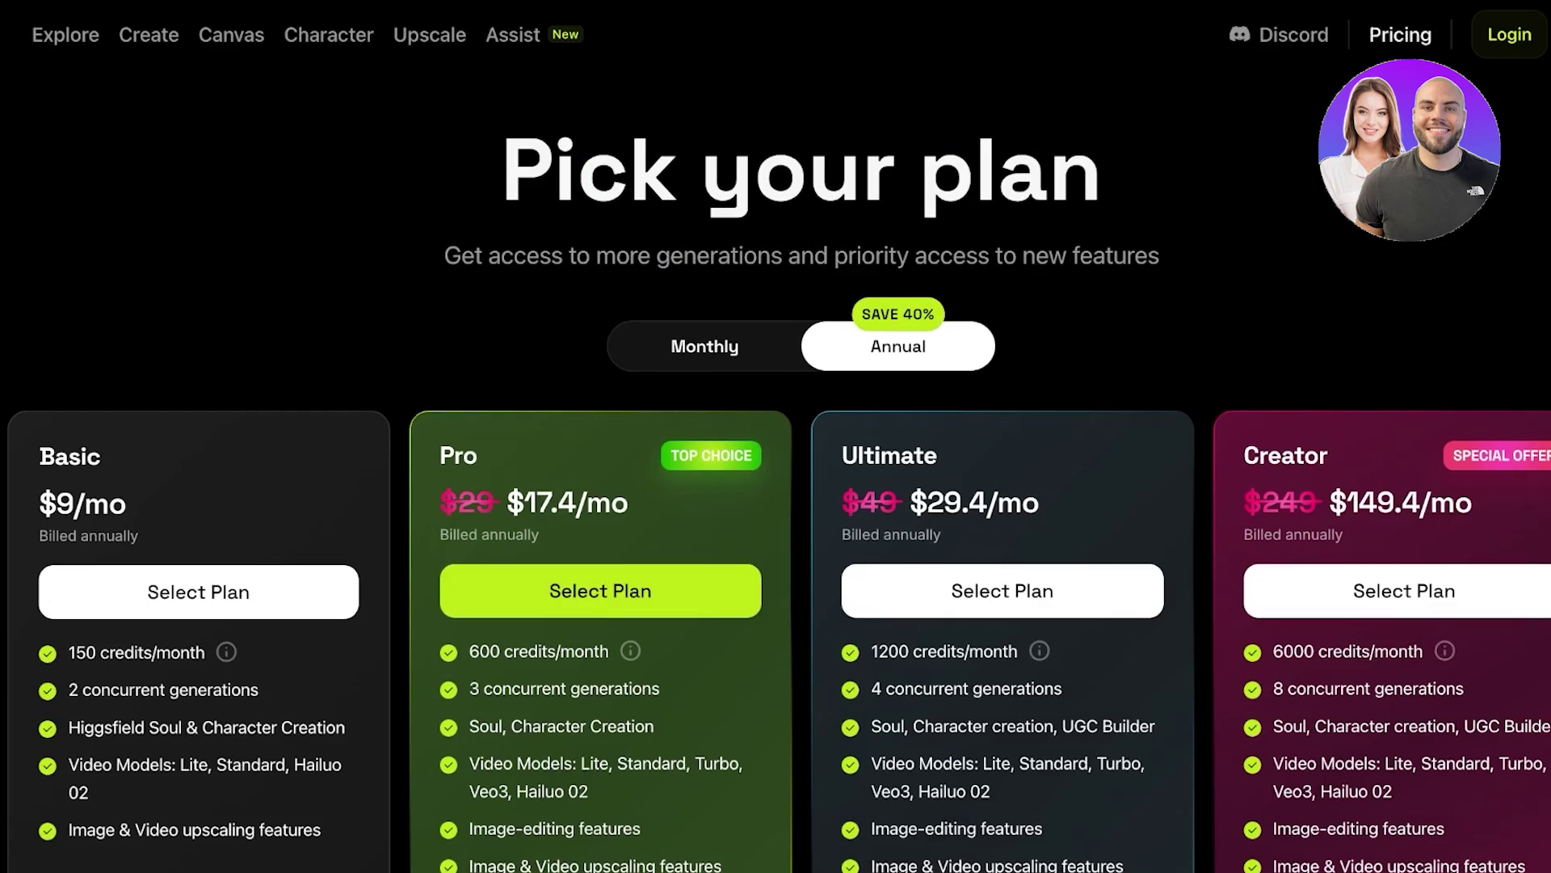
Review the features of the Basic, Pro, Ultimate and Creator plans and switch the pricing to monthly billing
{"action": "scroll", "coordinate": [776, 485], "scroll_direction": "down", "scroll_amount": 3}
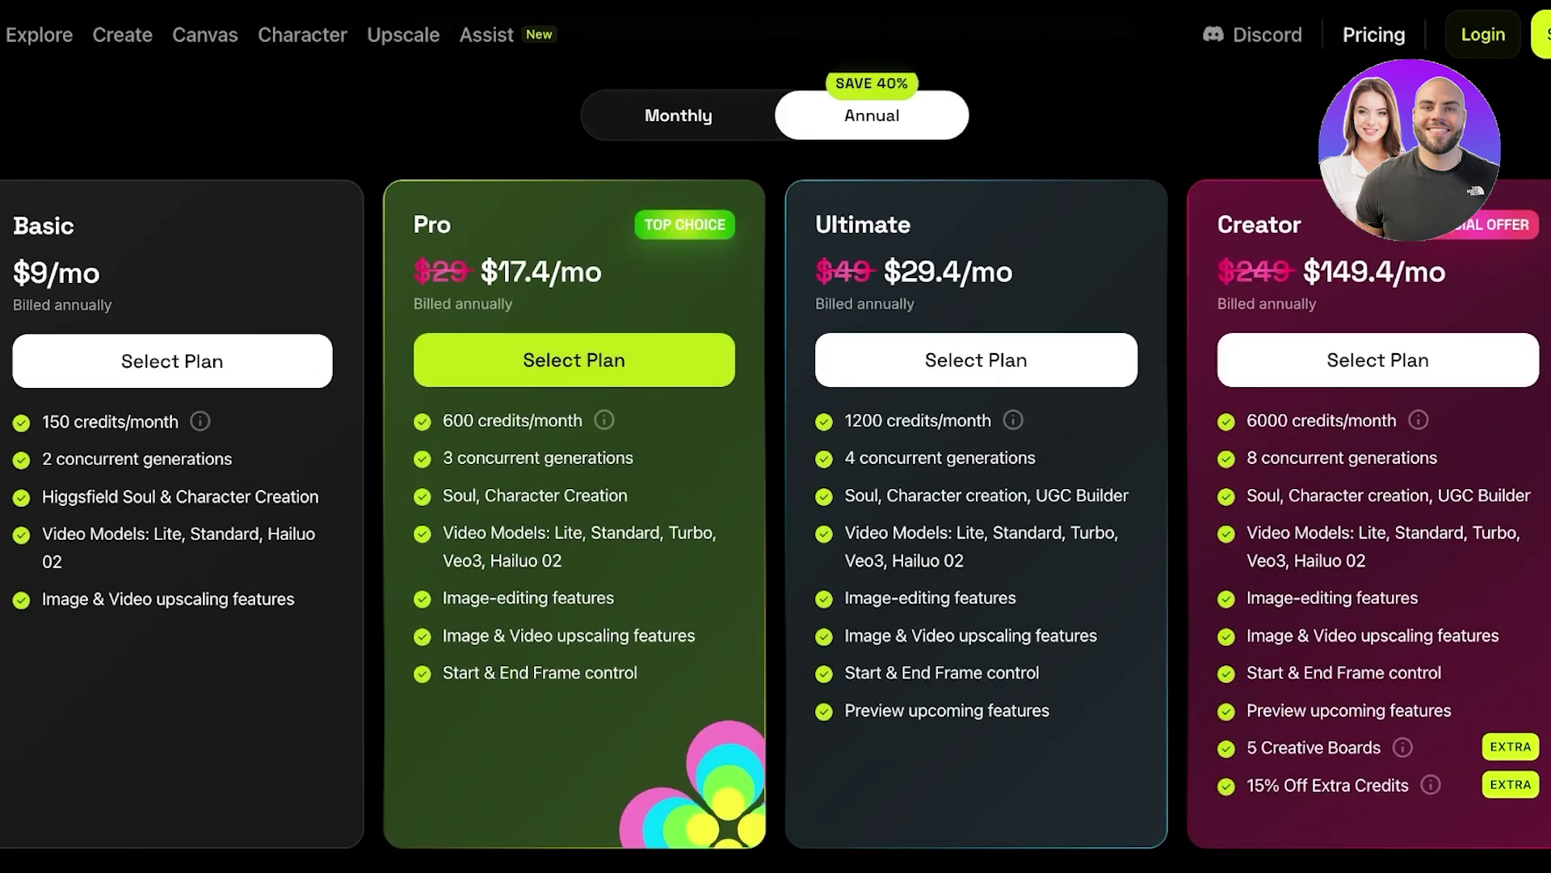
{"action": "left_click", "coordinate": [678, 115]}
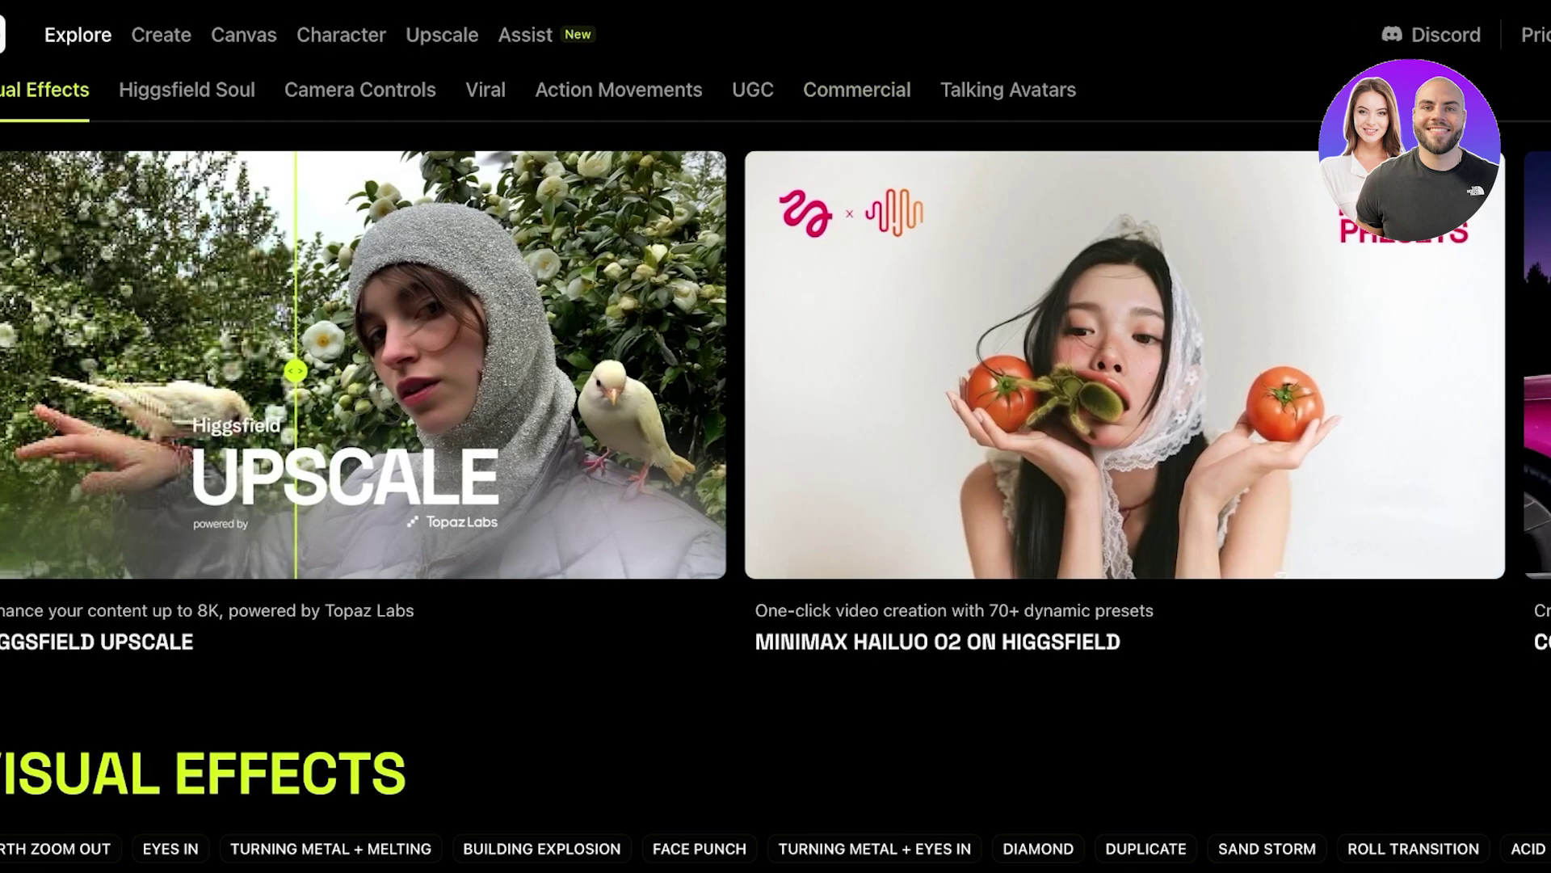
Look over the Create and Canvas options, then view the Character, Upscale and Assist tools
{"action": "mouse_move", "coordinate": [204, 34]}
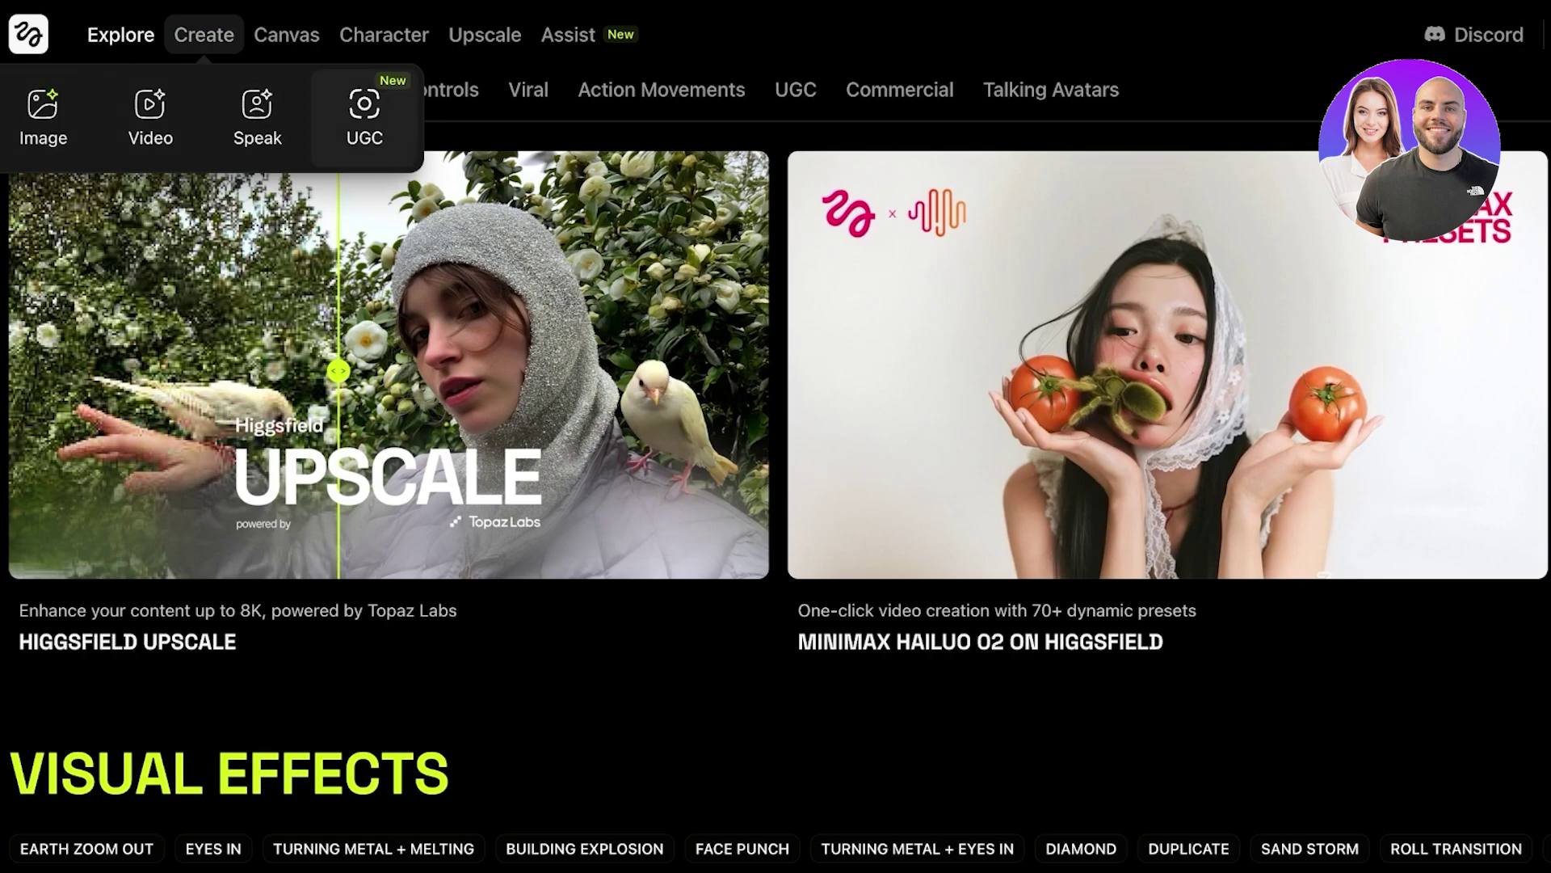
{"action": "mouse_move", "coordinate": [287, 33]}
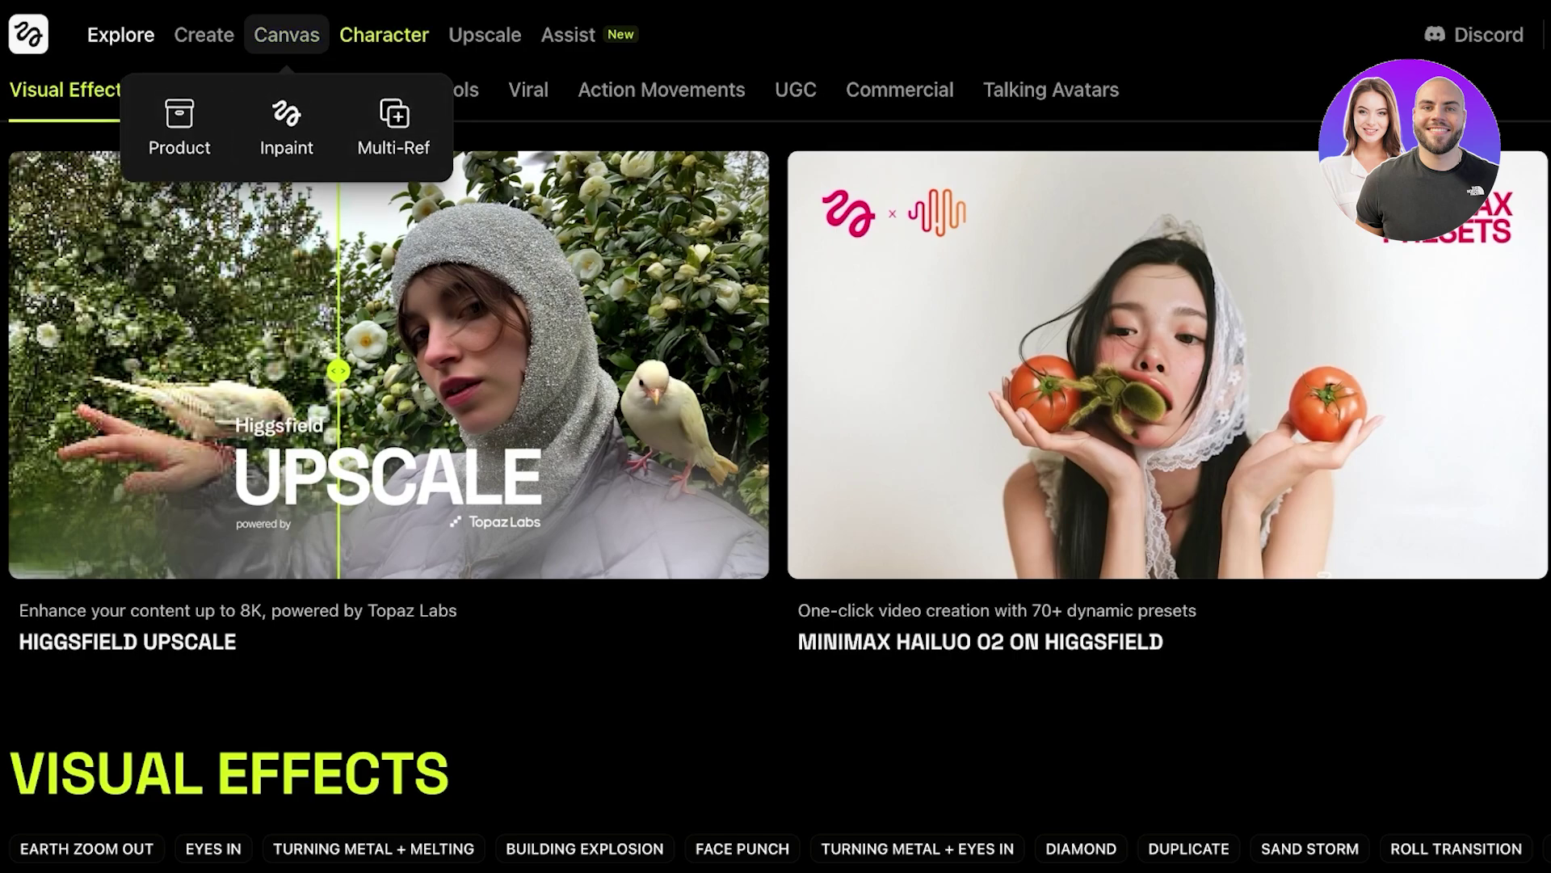
{"action": "left_click", "coordinate": [384, 33]}
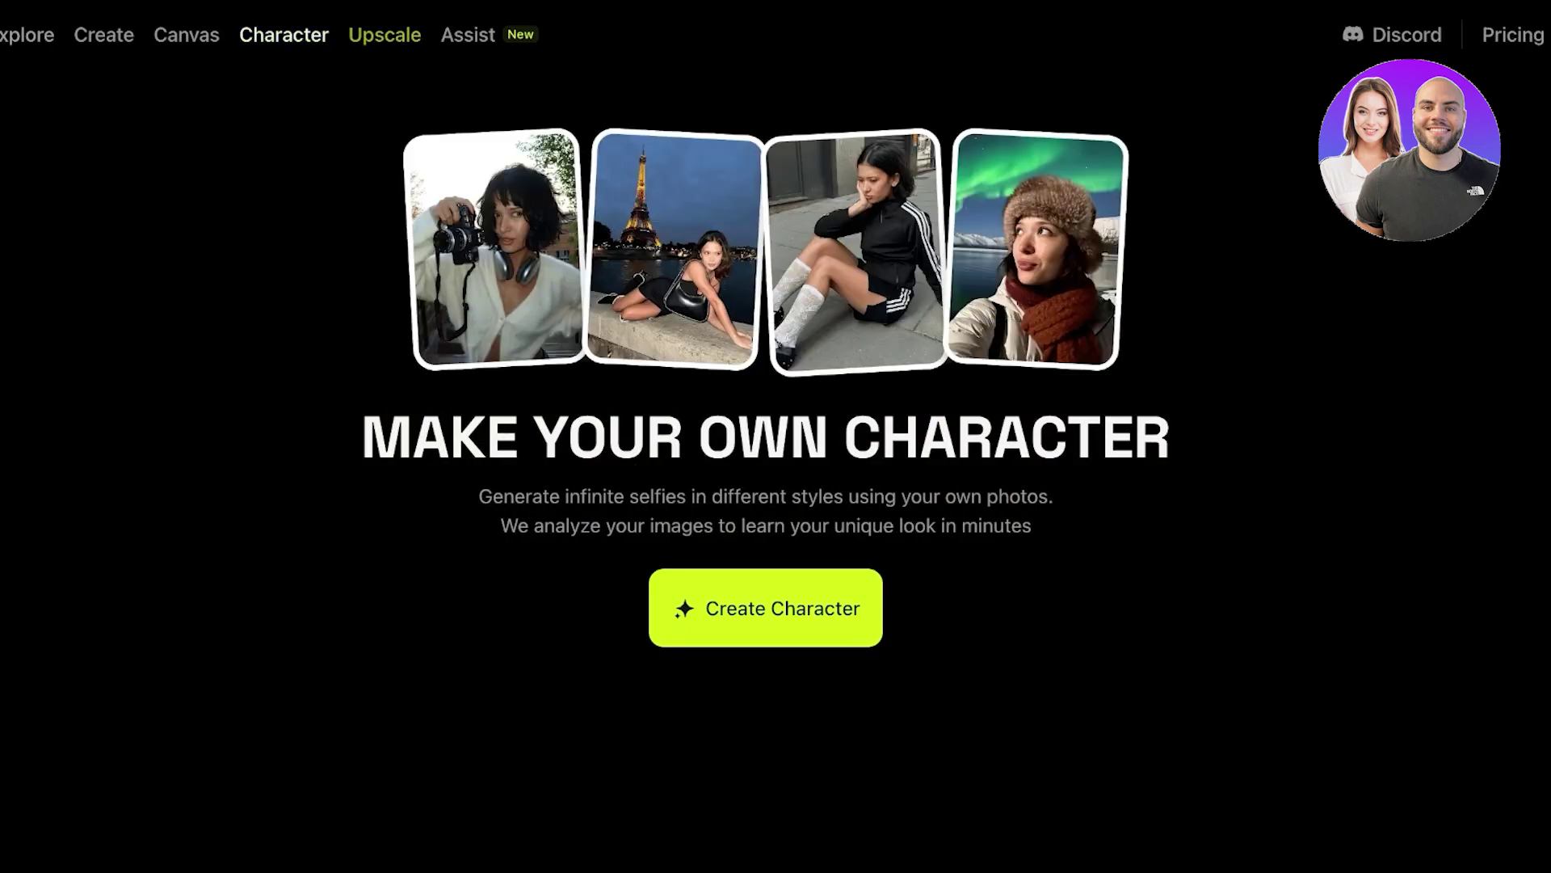
{"action": "left_click", "coordinate": [384, 34]}
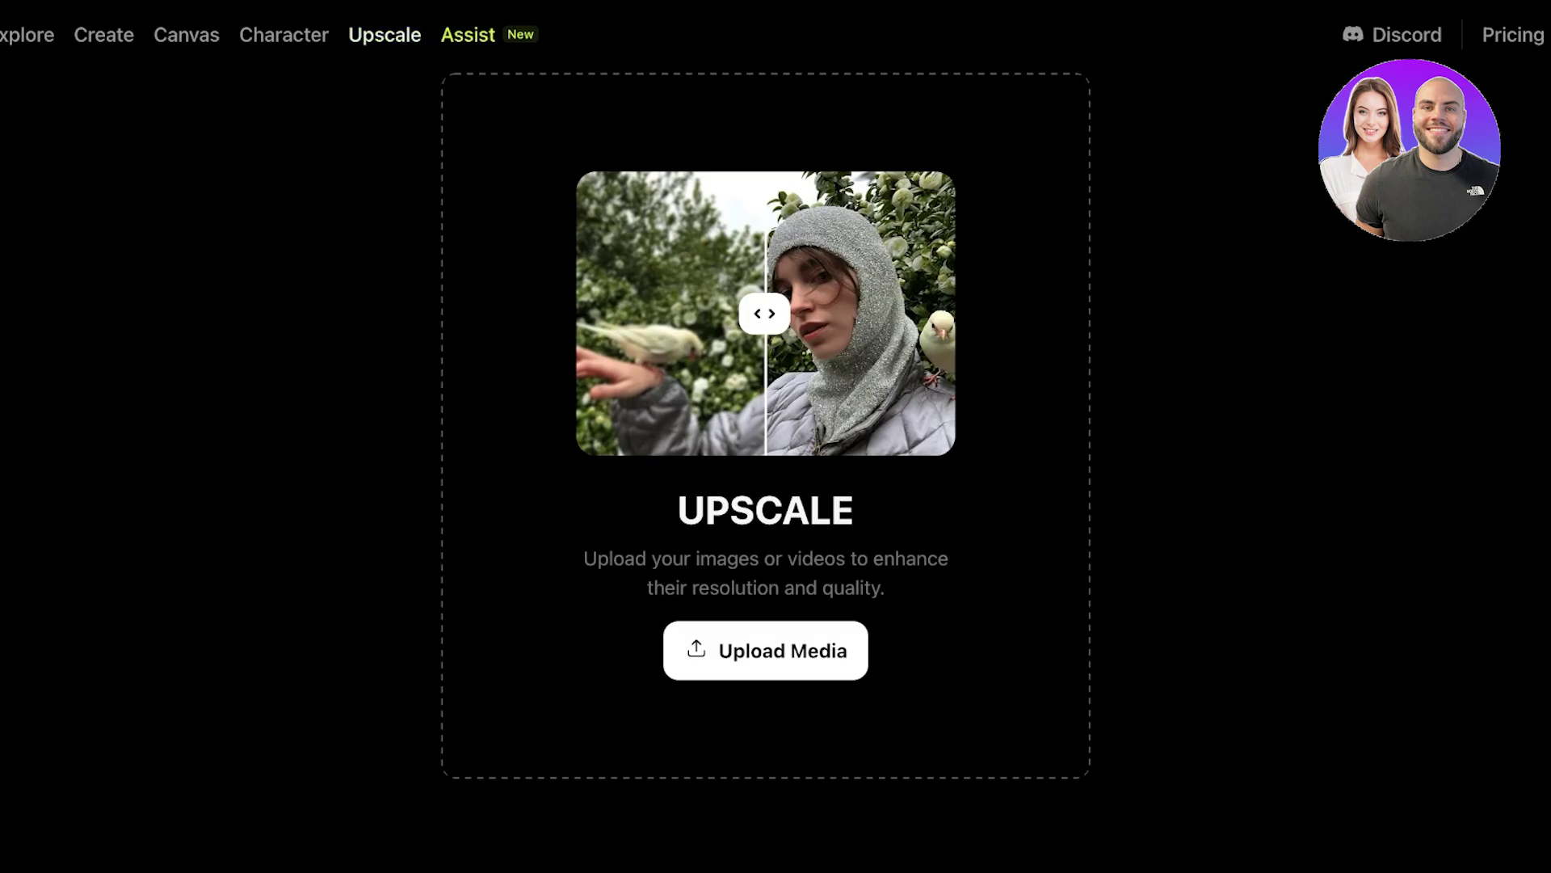
{"action": "left_click", "coordinate": [467, 34]}
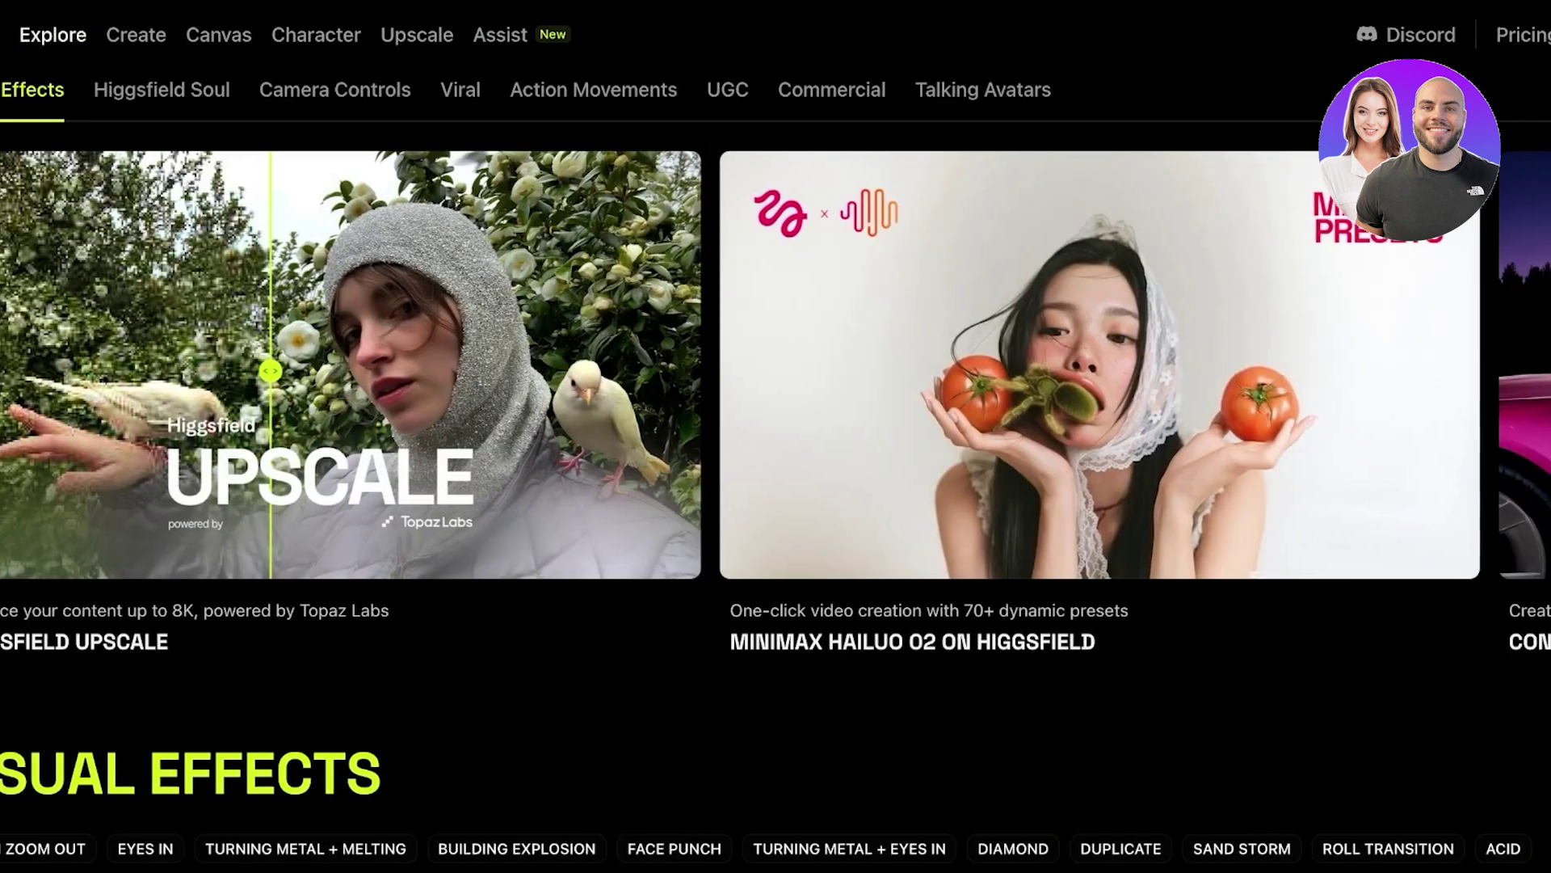
Browse the Visual Effects presets on the Explore page and examine the sample videos of the Eyes In effect
{"action": "scroll", "coordinate": [847, 380], "scroll_direction": "down", "scroll_amount": 10}
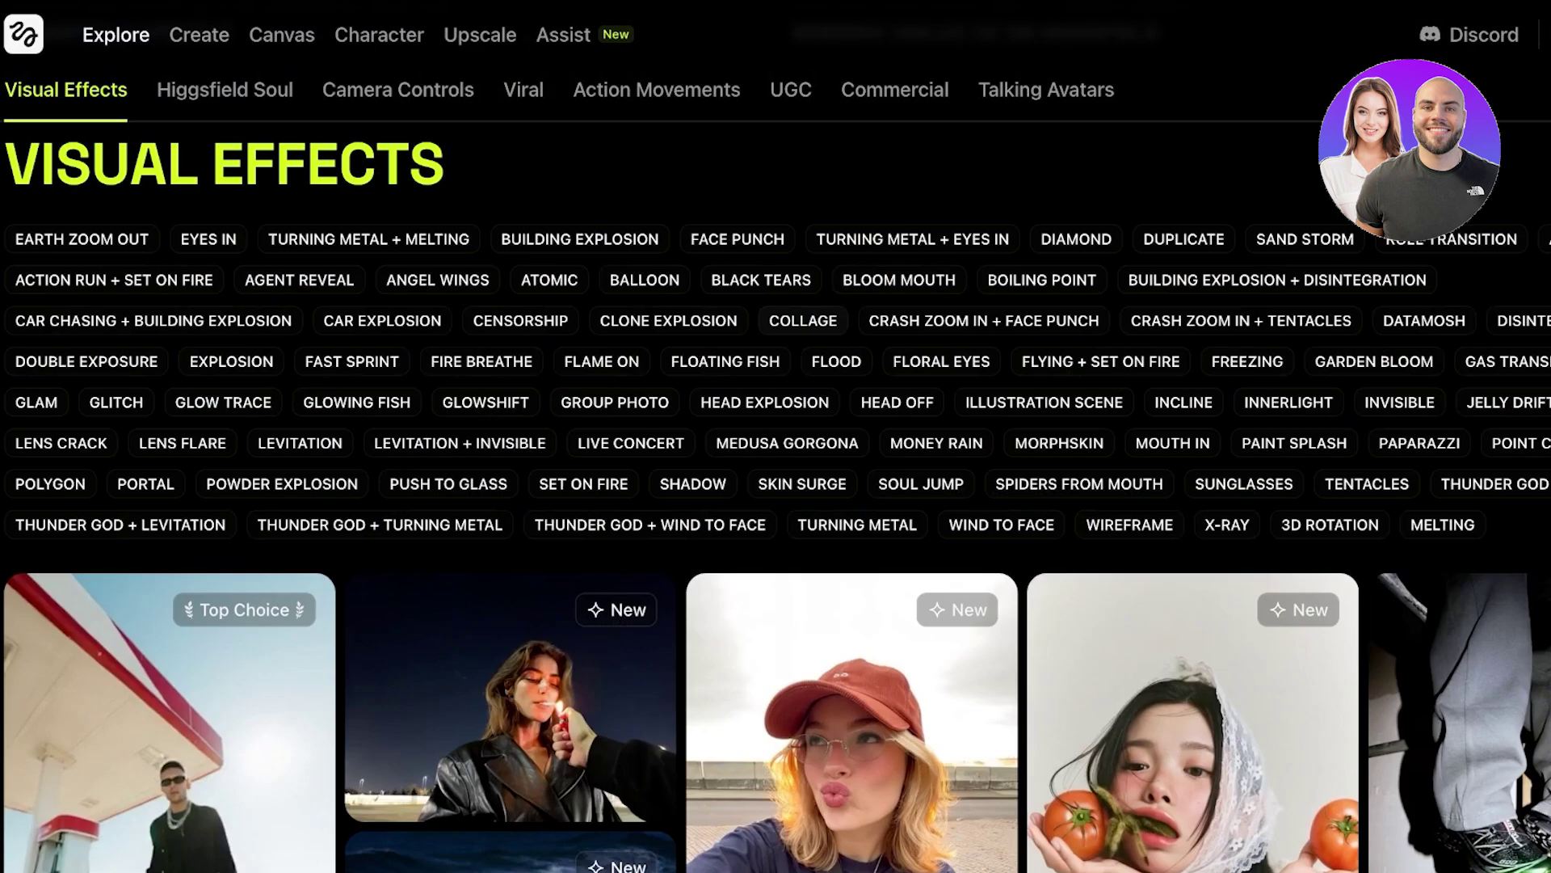
{"action": "scroll", "coordinate": [775, 437], "scroll_direction": "down", "scroll_amount": 10}
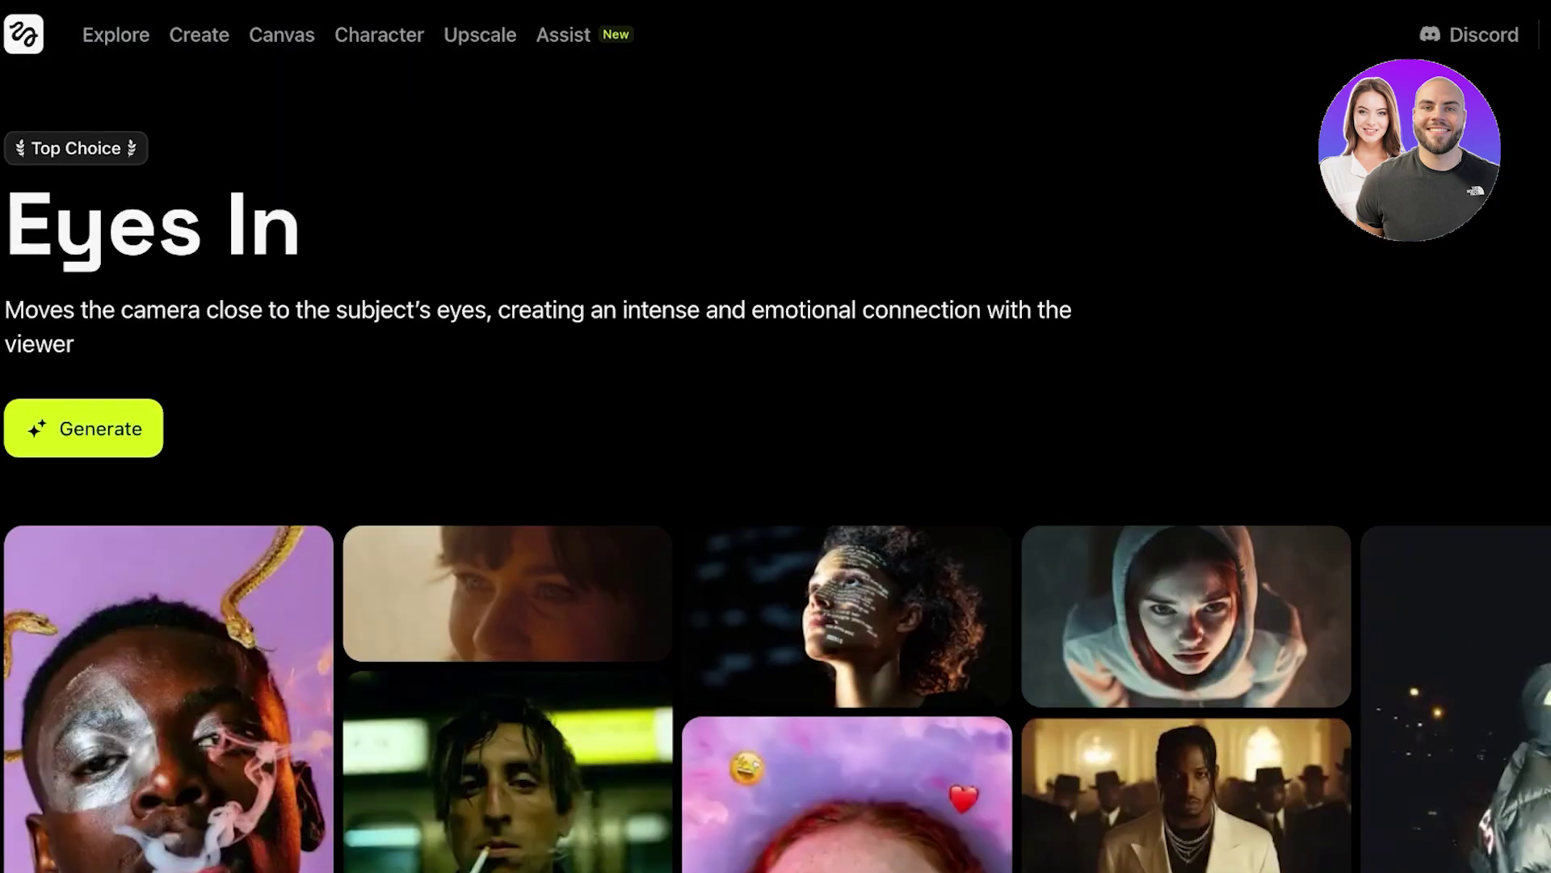
{"action": "scroll", "coordinate": [775, 436], "scroll_direction": "down", "scroll_amount": 3}
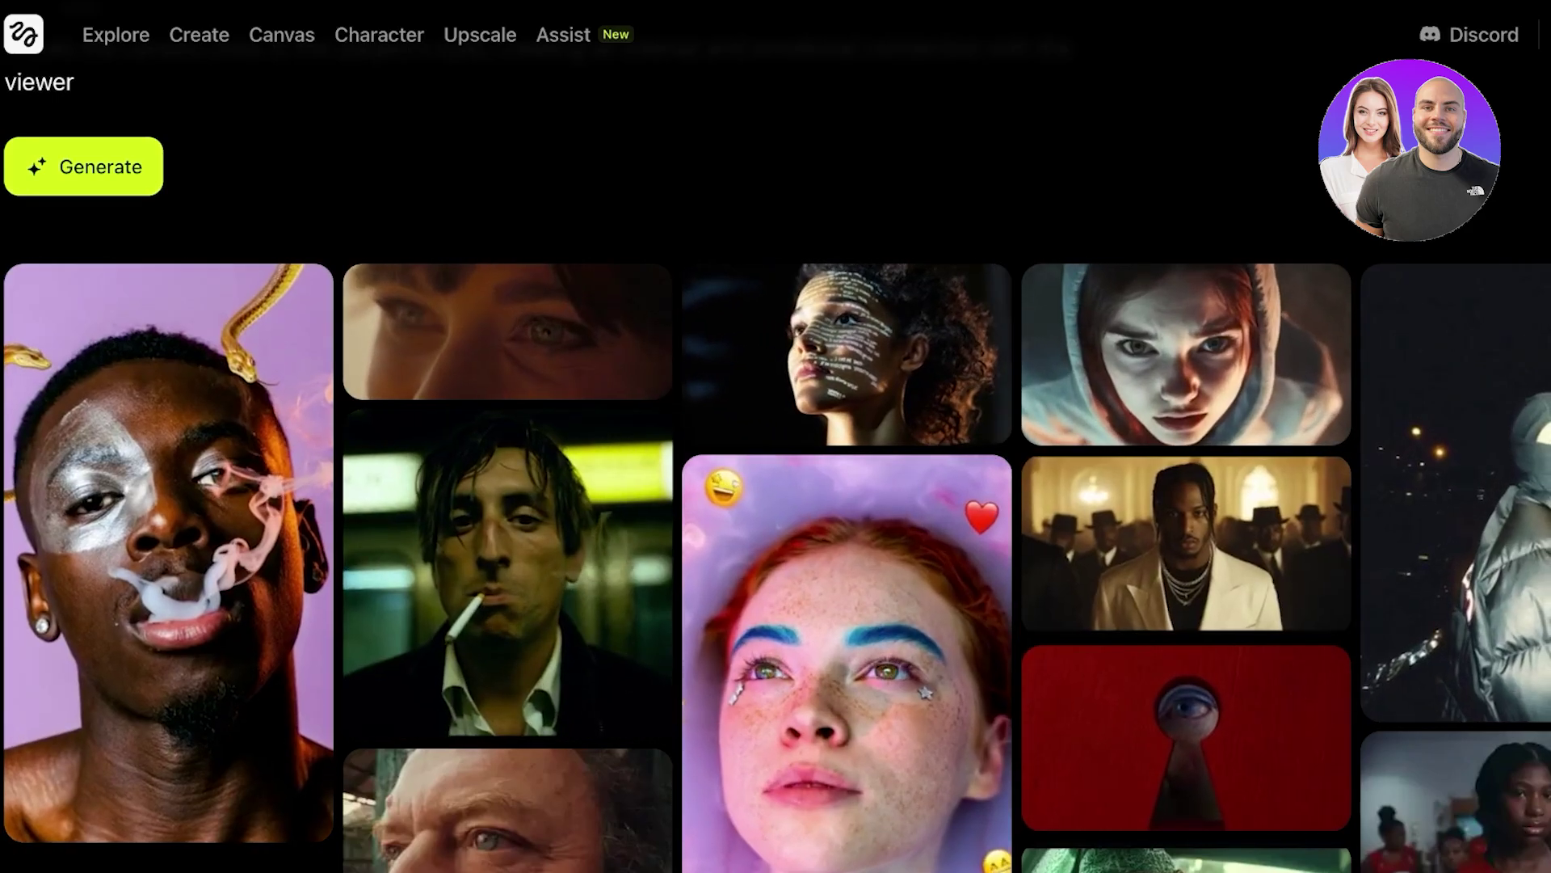
{"action": "scroll", "coordinate": [775, 436], "scroll_direction": "down", "scroll_amount": 5}
{"action": "scroll", "coordinate": [775, 437], "scroll_direction": "up", "scroll_amount": 7}
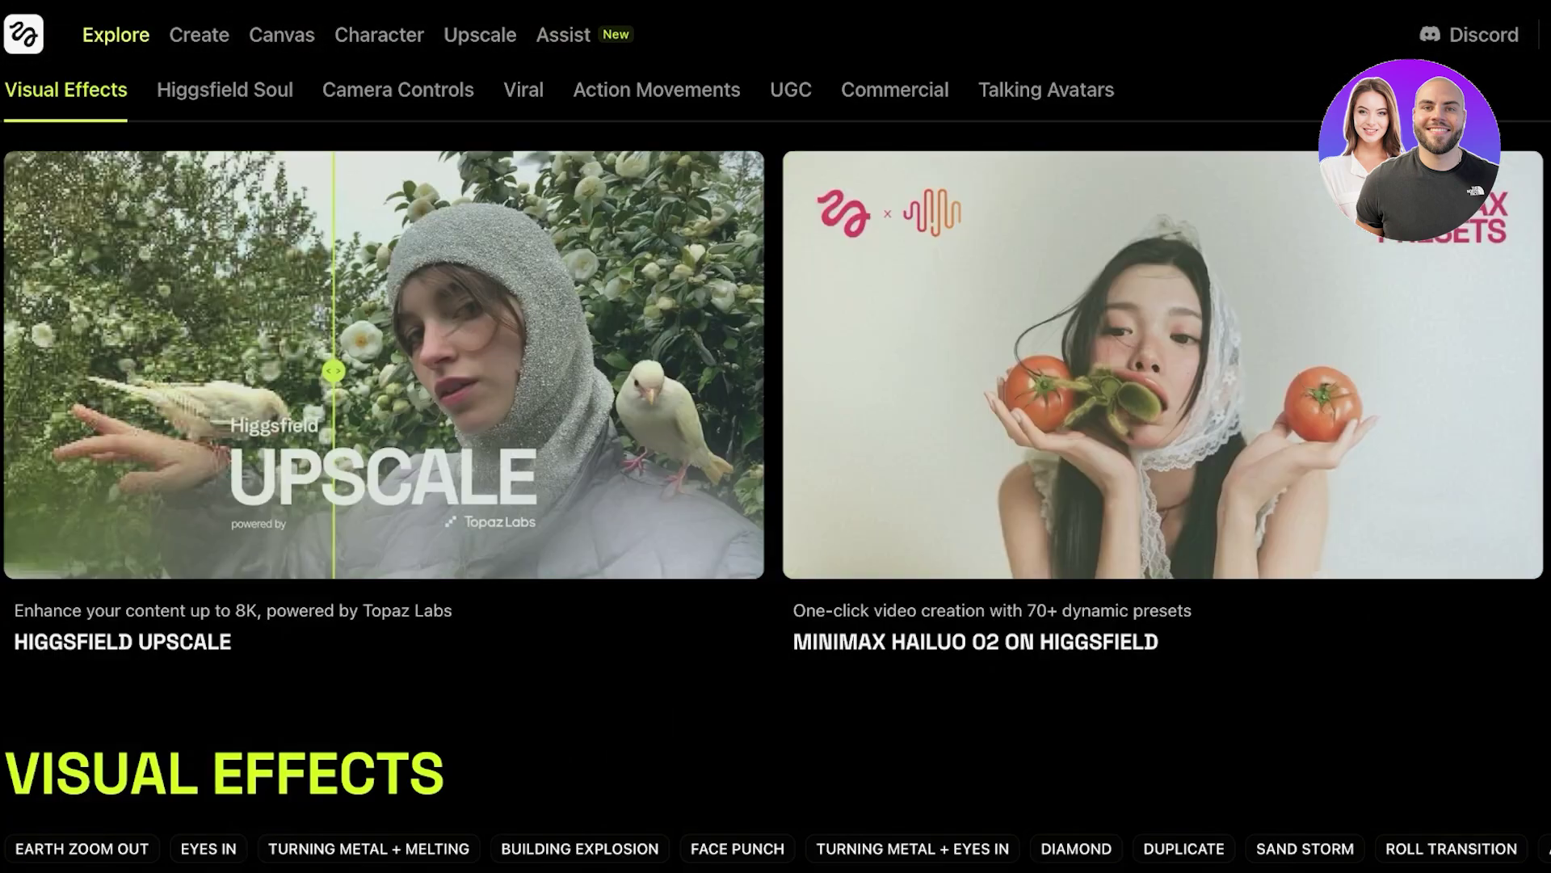
Open the video creation tool and change its preset to Face Punch
{"action": "mouse_move", "coordinate": [199, 34]}
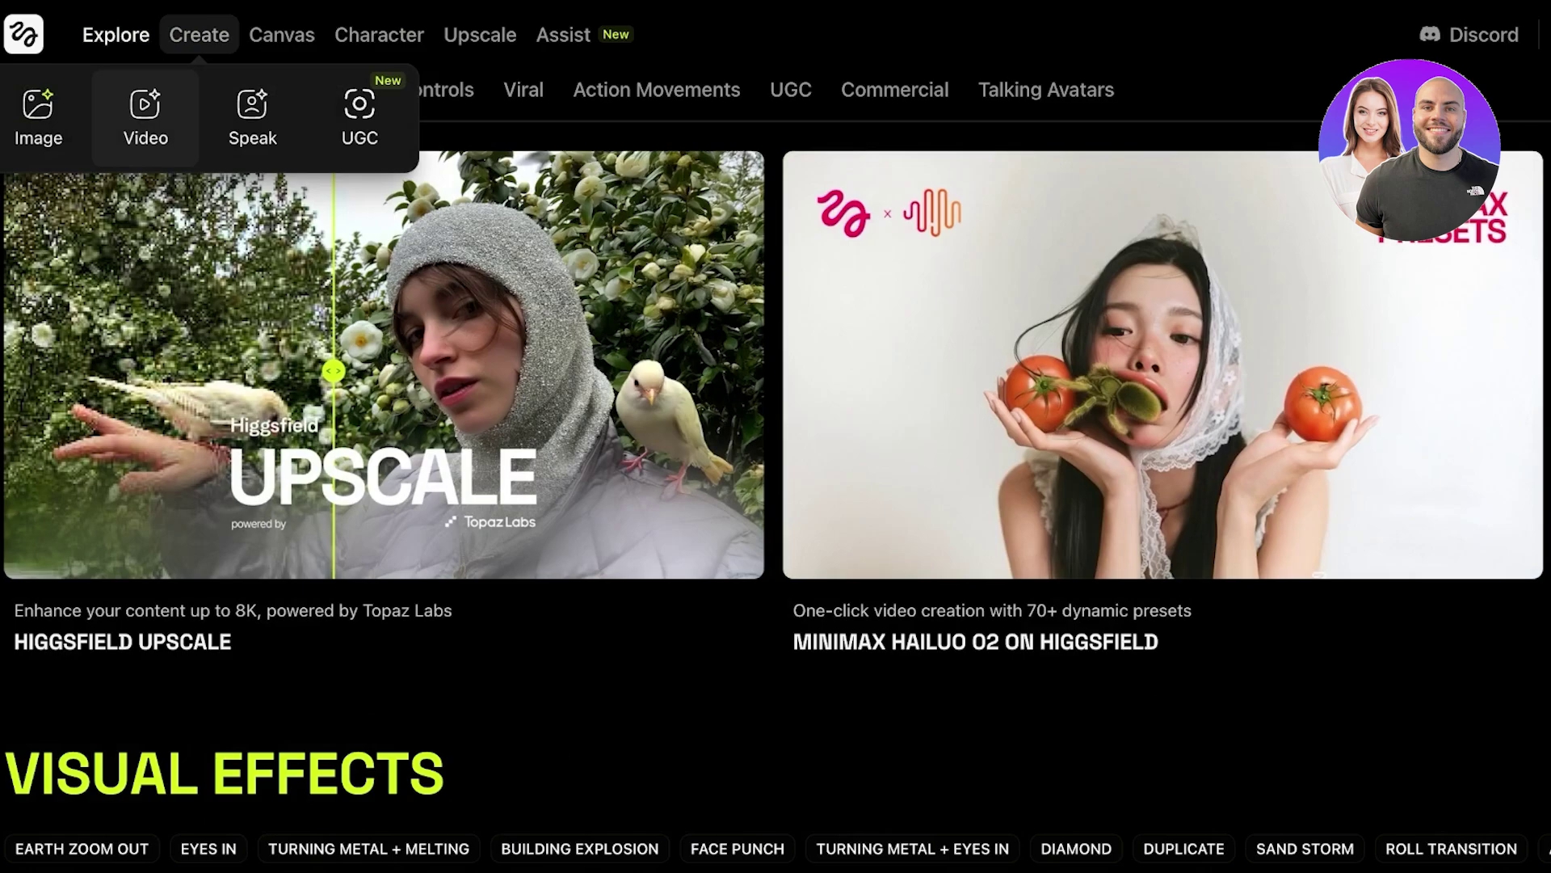
{"action": "left_click", "coordinate": [146, 117]}
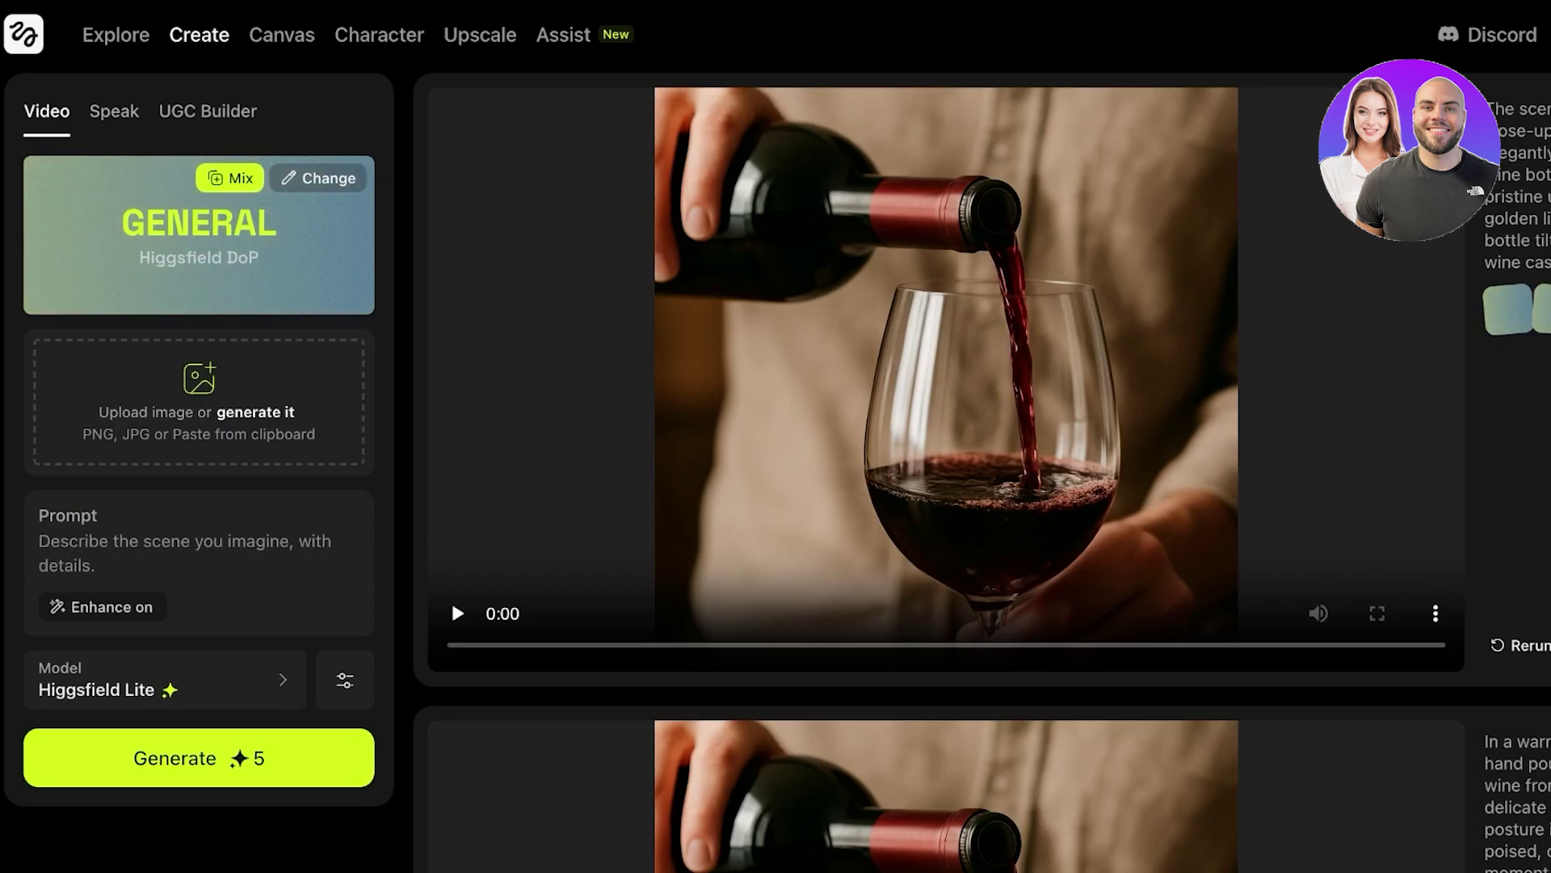
{"action": "left_click", "coordinate": [317, 178]}
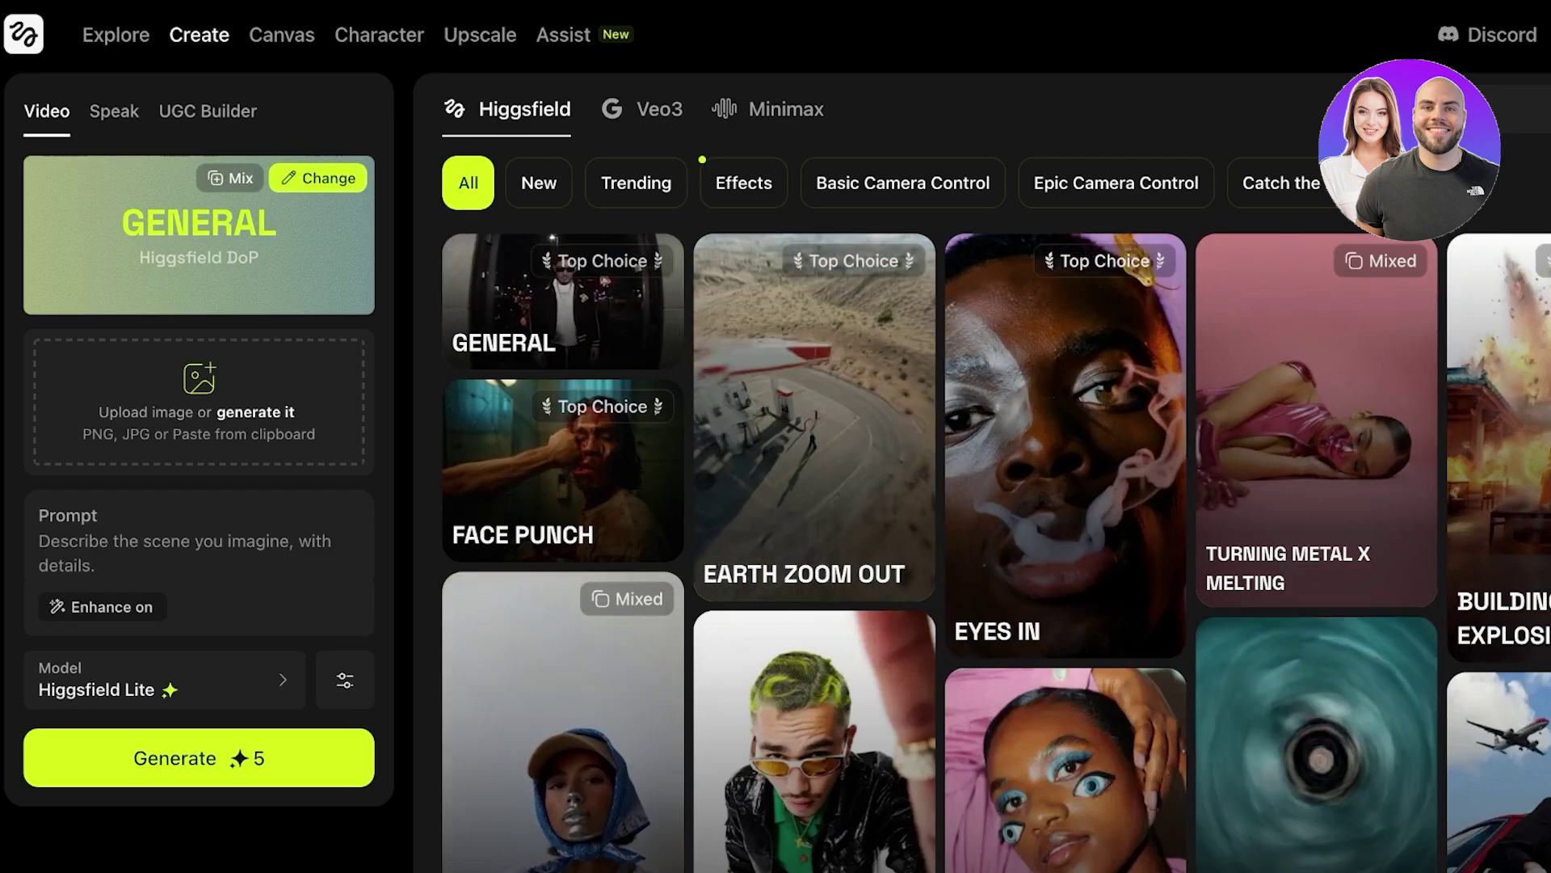
{"action": "scroll", "coordinate": [981, 472], "scroll_direction": "down", "scroll_amount": 10}
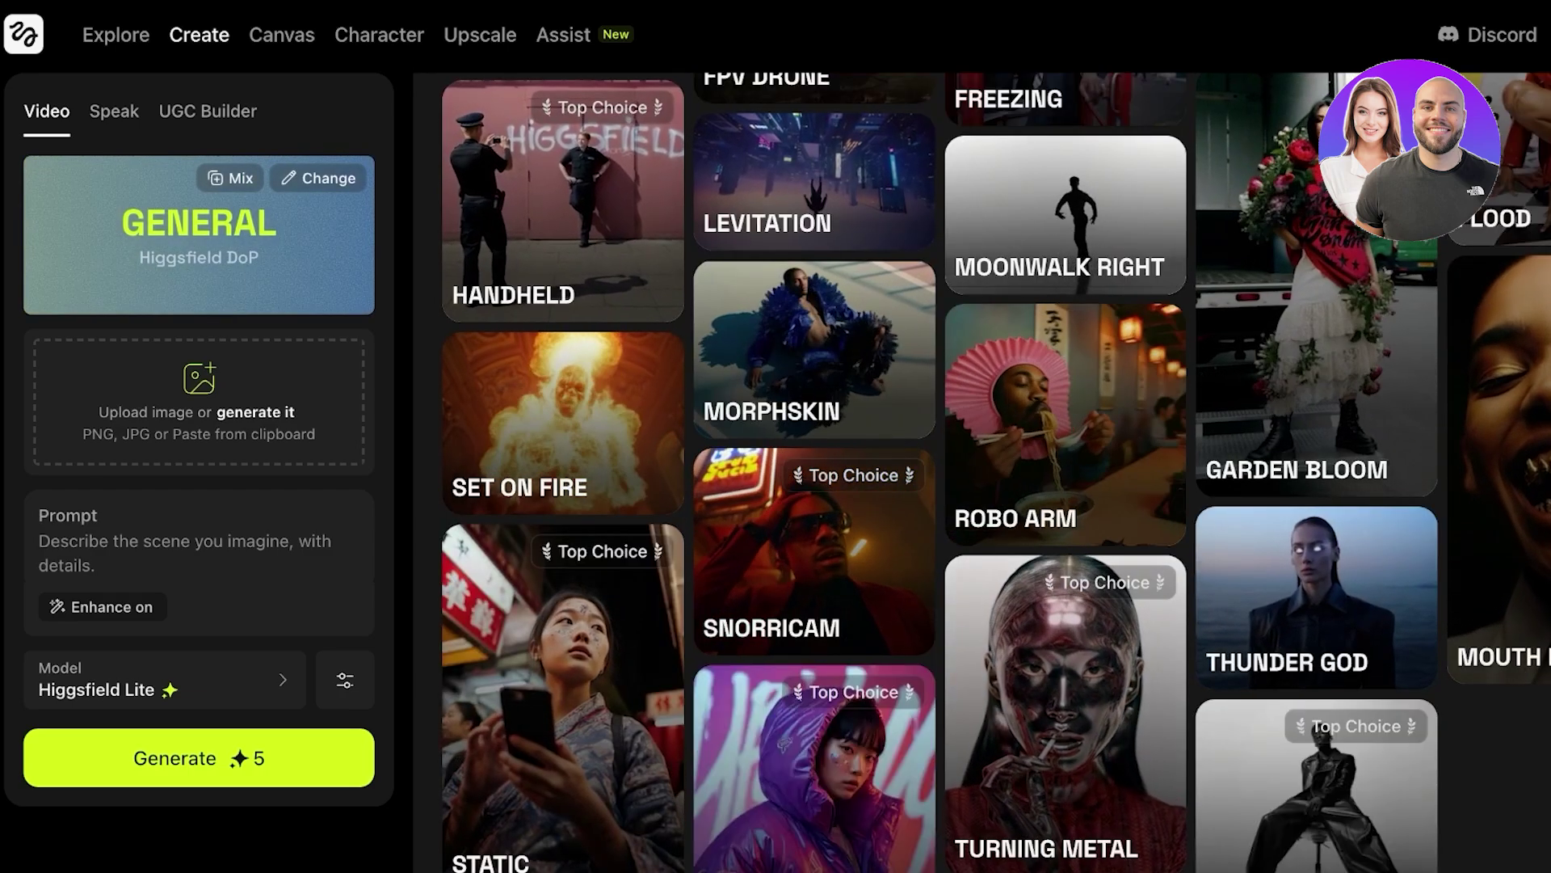
{"action": "scroll", "coordinate": [996, 473], "scroll_direction": "down", "scroll_amount": 3}
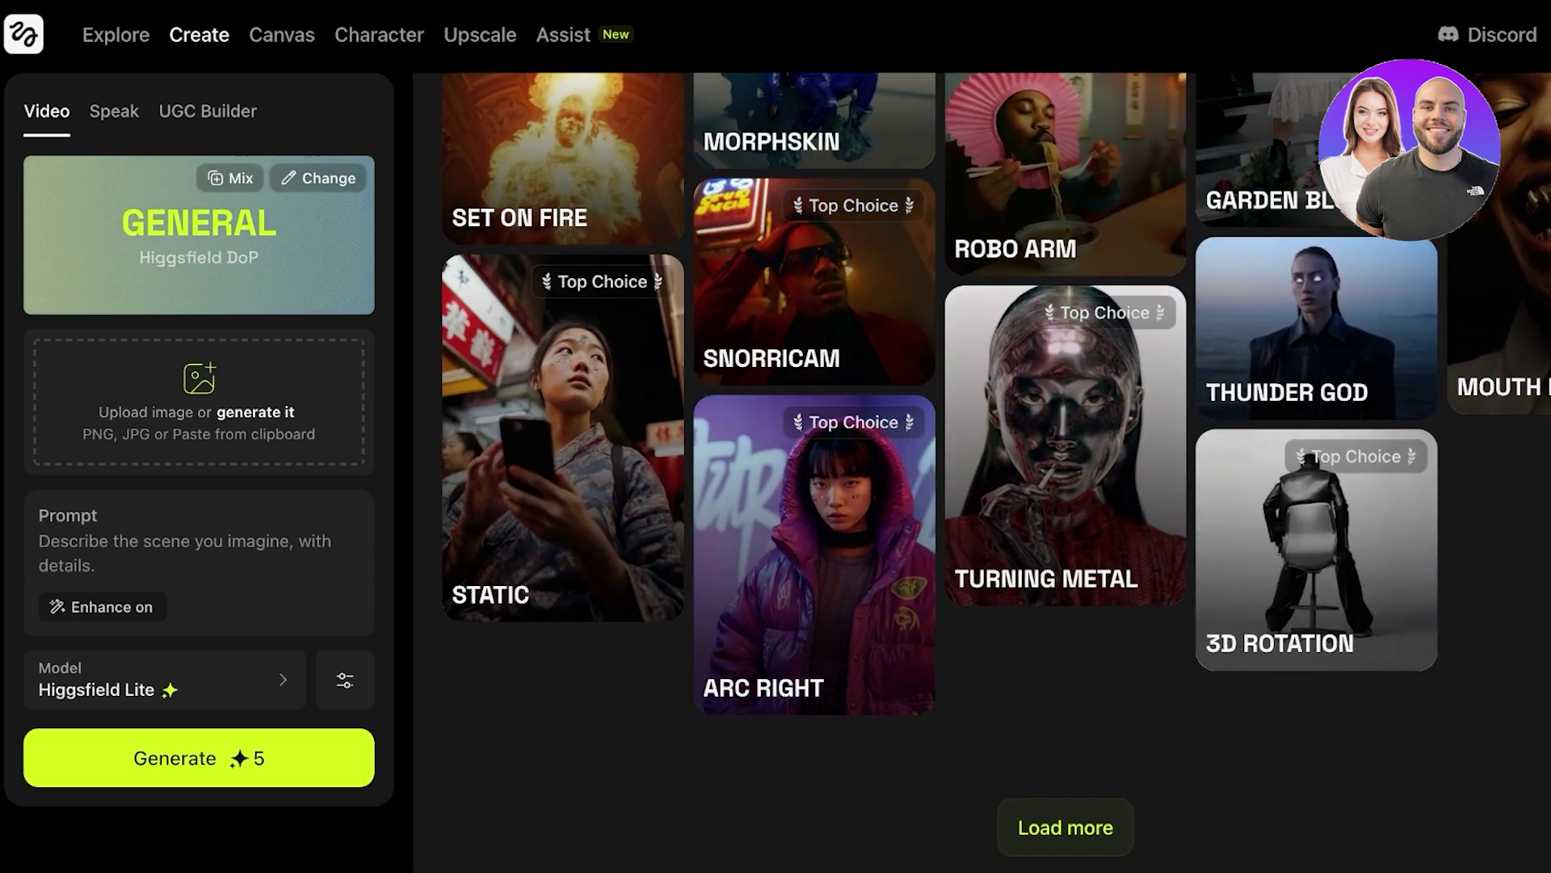
{"action": "scroll", "coordinate": [981, 473], "scroll_direction": "up", "scroll_amount": 15}
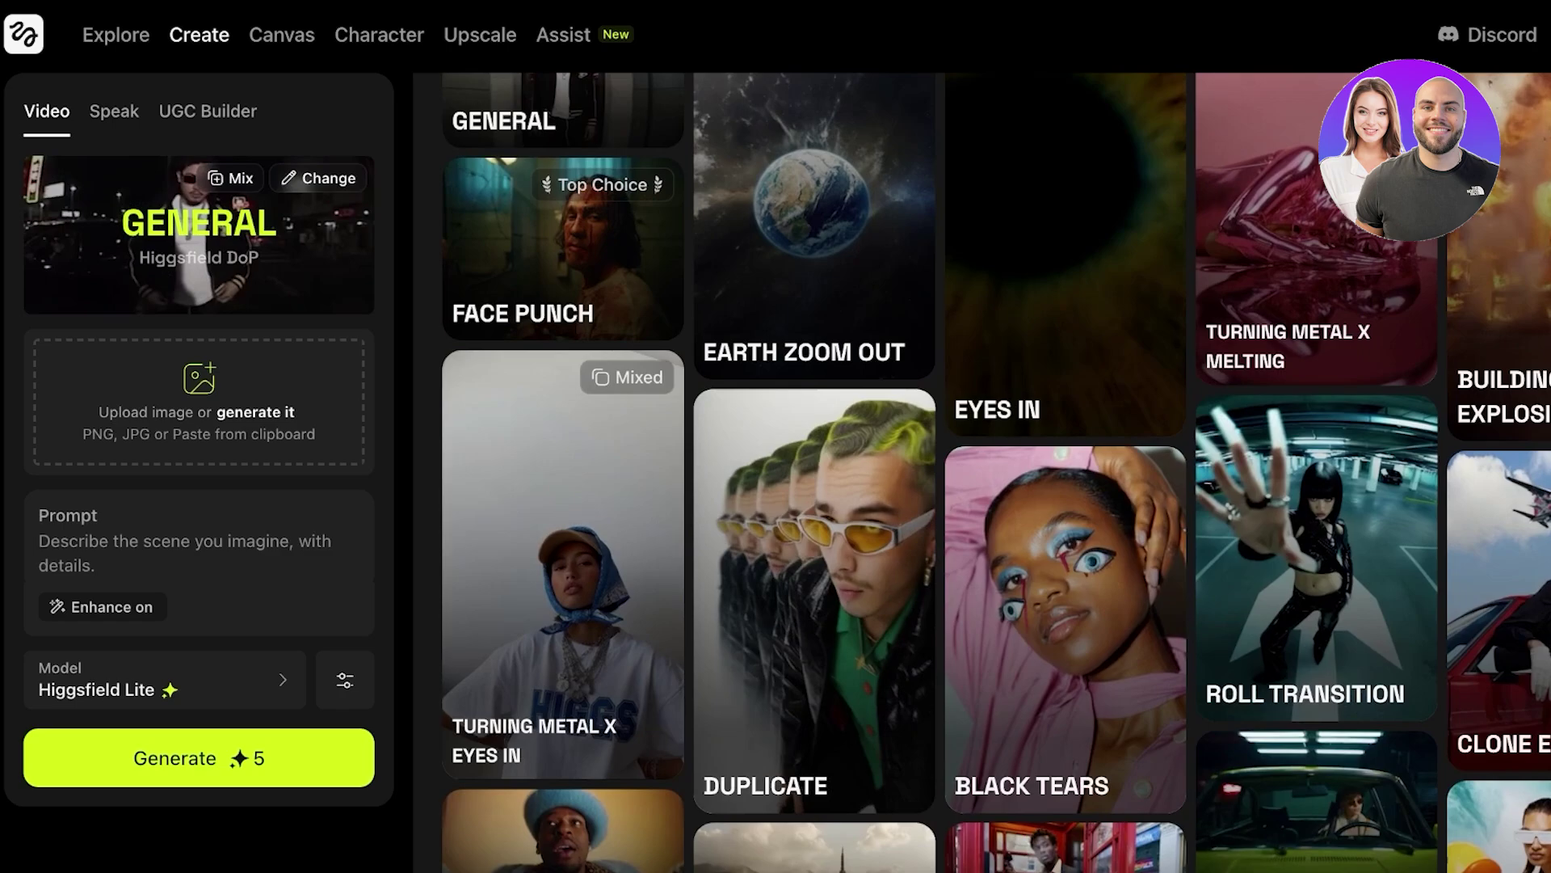
{"action": "left_click", "coordinate": [562, 248]}
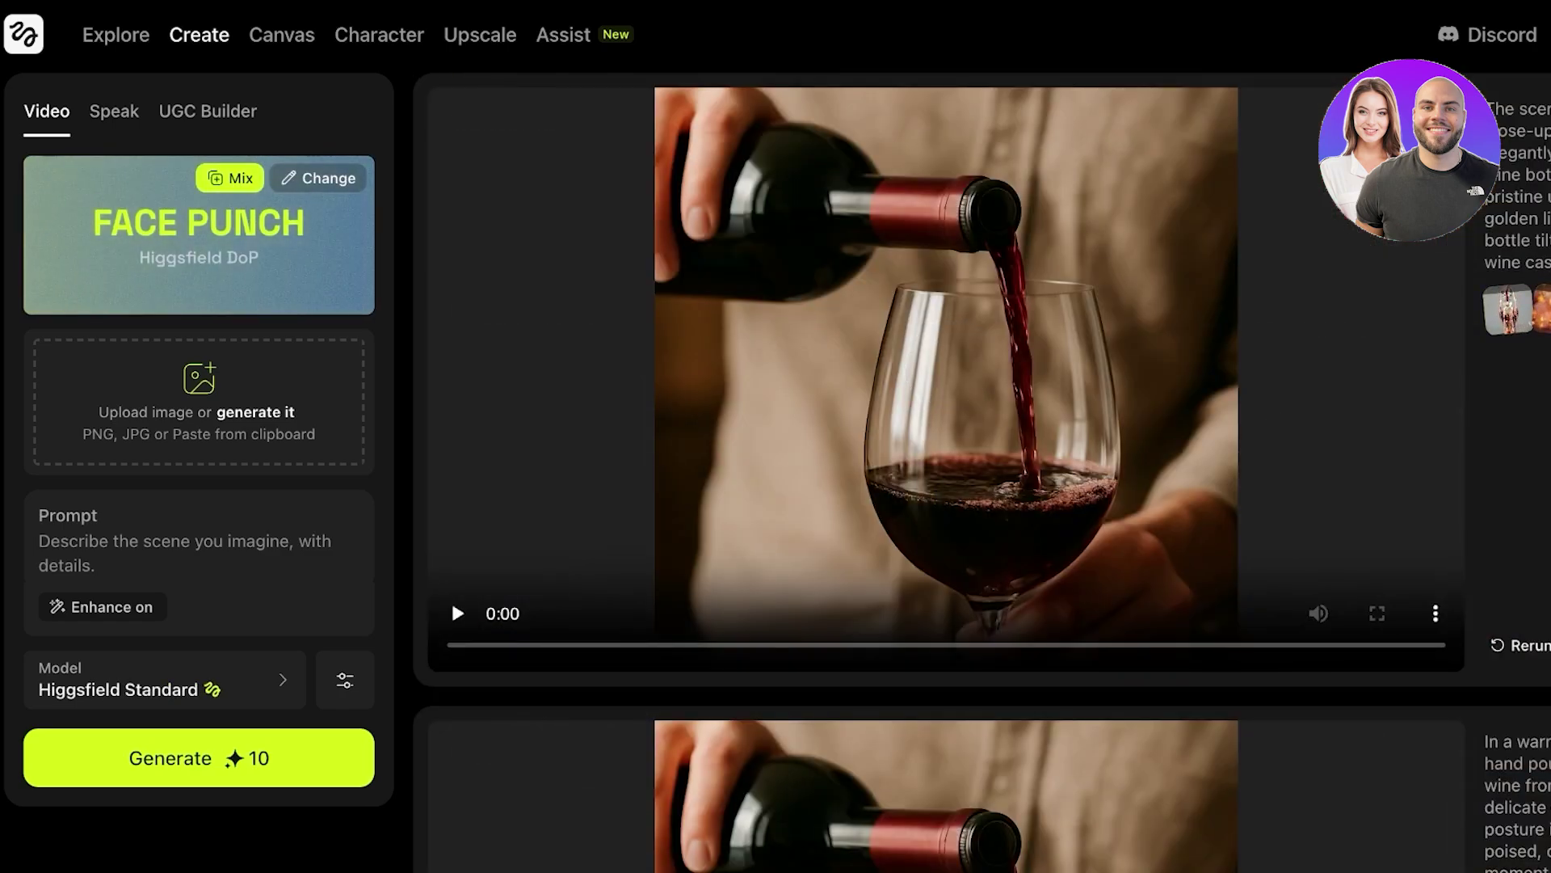
Reopen the preset library, browse it and filter the Higgsfield presets to the Effects category
{"action": "left_click", "coordinate": [318, 178]}
{"action": "scroll", "coordinate": [981, 473], "scroll_direction": "down", "scroll_amount": 5}
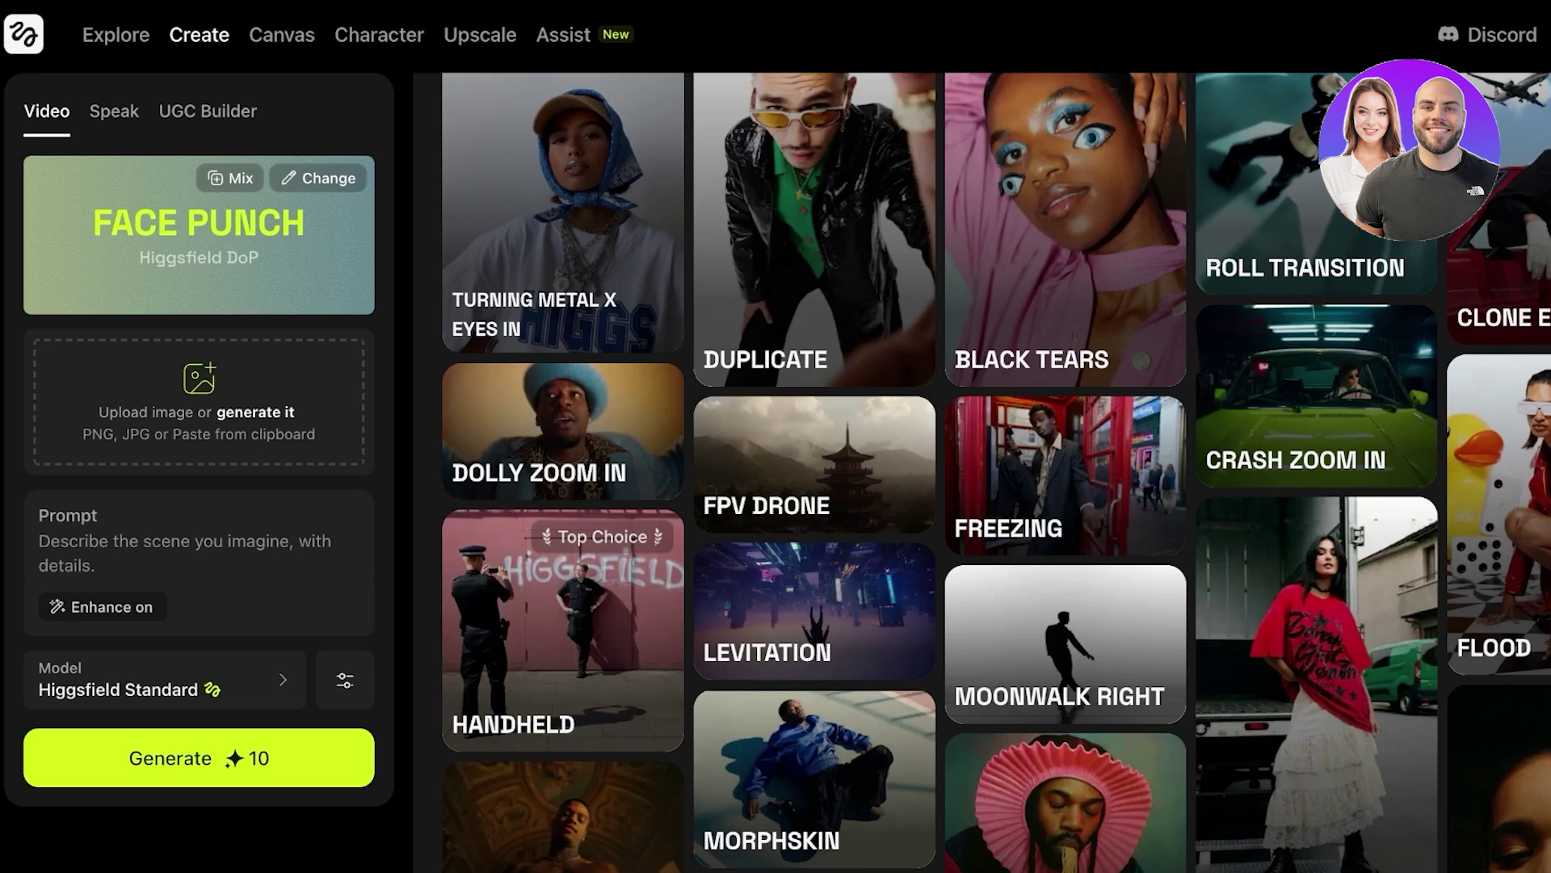
{"action": "scroll", "coordinate": [982, 472], "scroll_direction": "down", "scroll_amount": 8}
{"action": "scroll", "coordinate": [981, 473], "scroll_direction": "up", "scroll_amount": 16}
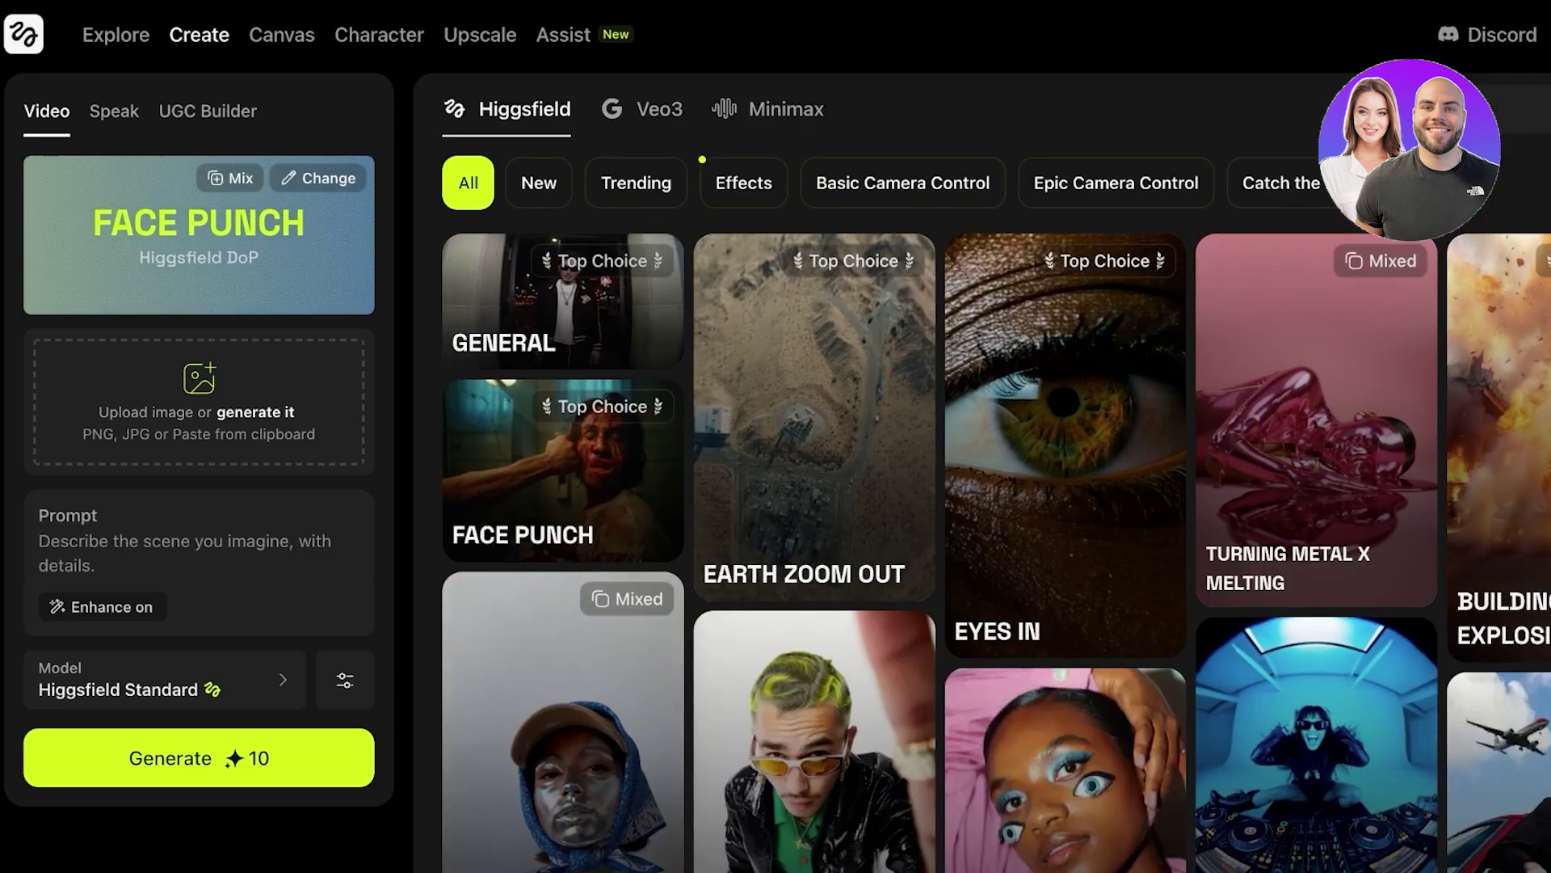
{"action": "left_click", "coordinate": [635, 183]}
{"action": "left_click", "coordinate": [742, 182]}
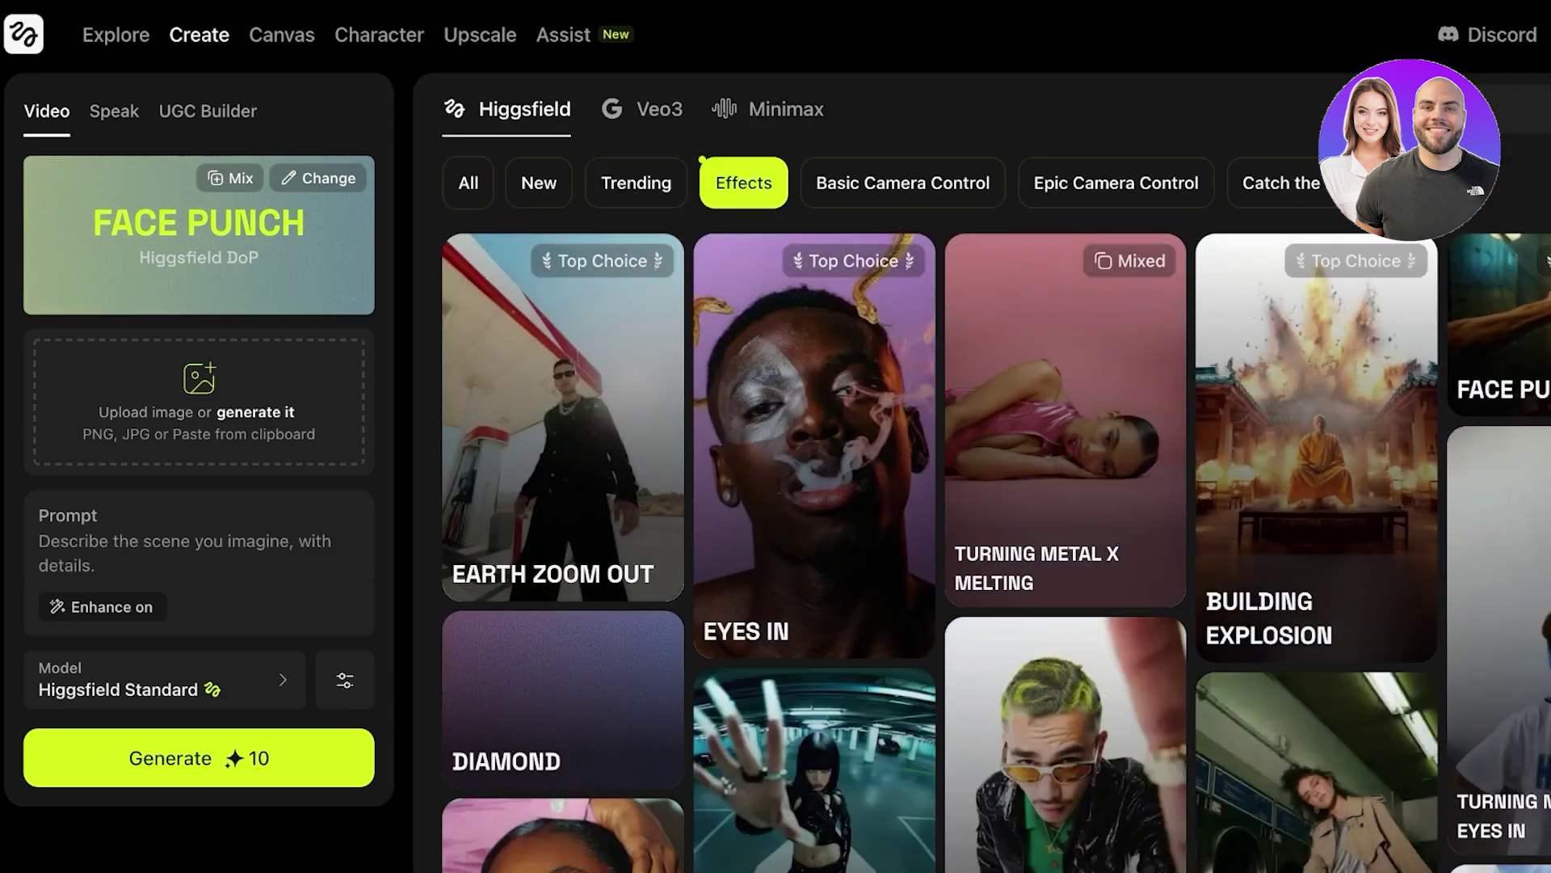
Look through the Higgsfield preset categories from Basic Camera Control to Mix, then view all presets, the Veo3 presets, and the Higgsfield ones again
{"action": "left_click", "coordinate": [903, 182]}
{"action": "left_click", "coordinate": [1116, 183]}
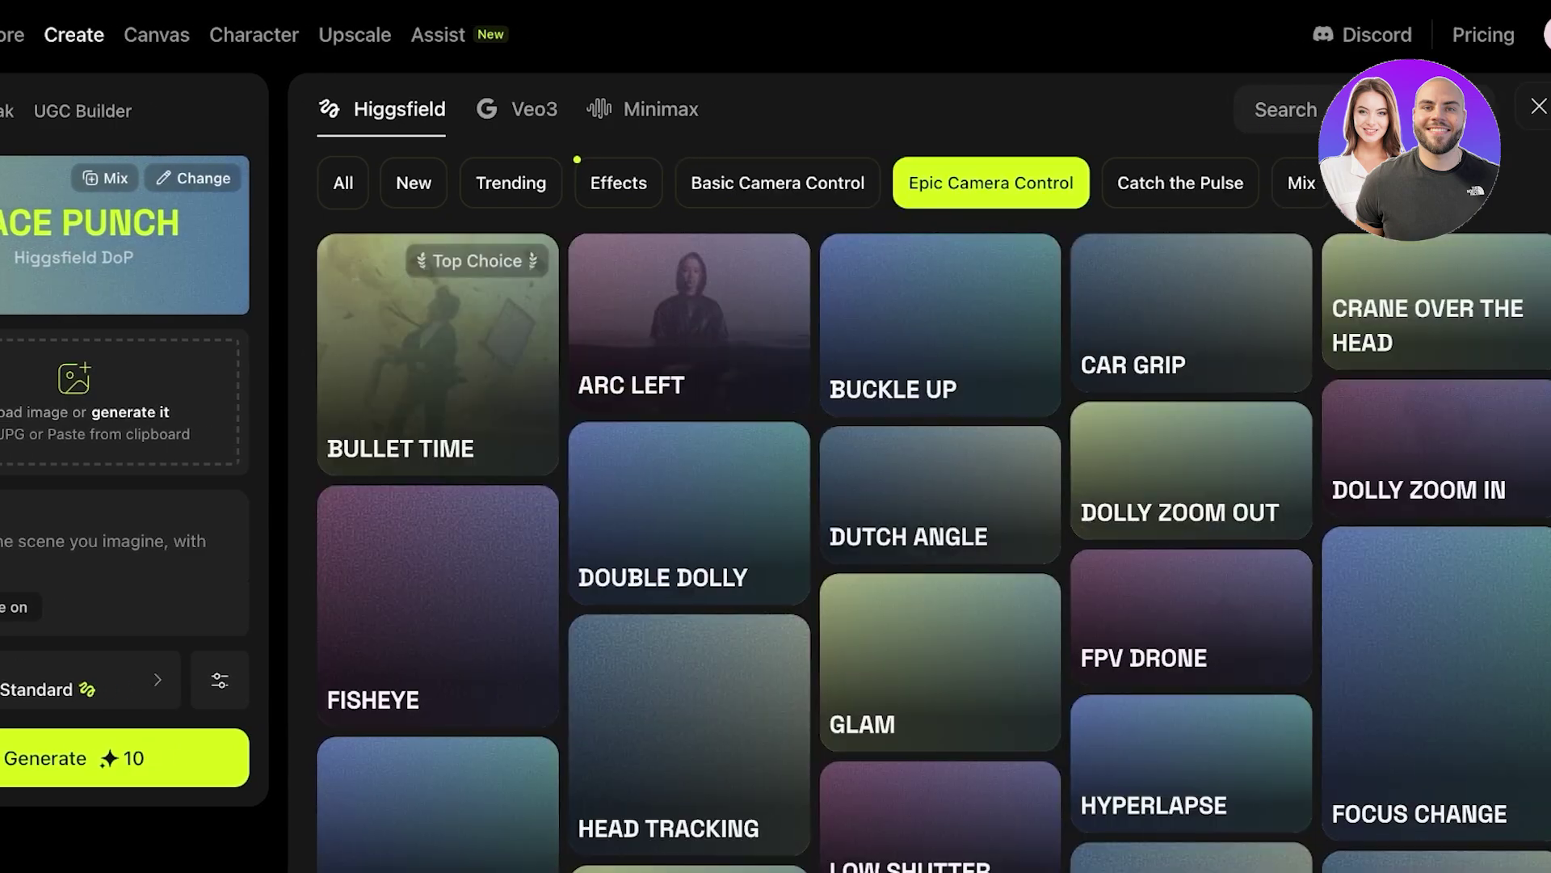
{"action": "left_click", "coordinate": [1179, 183]}
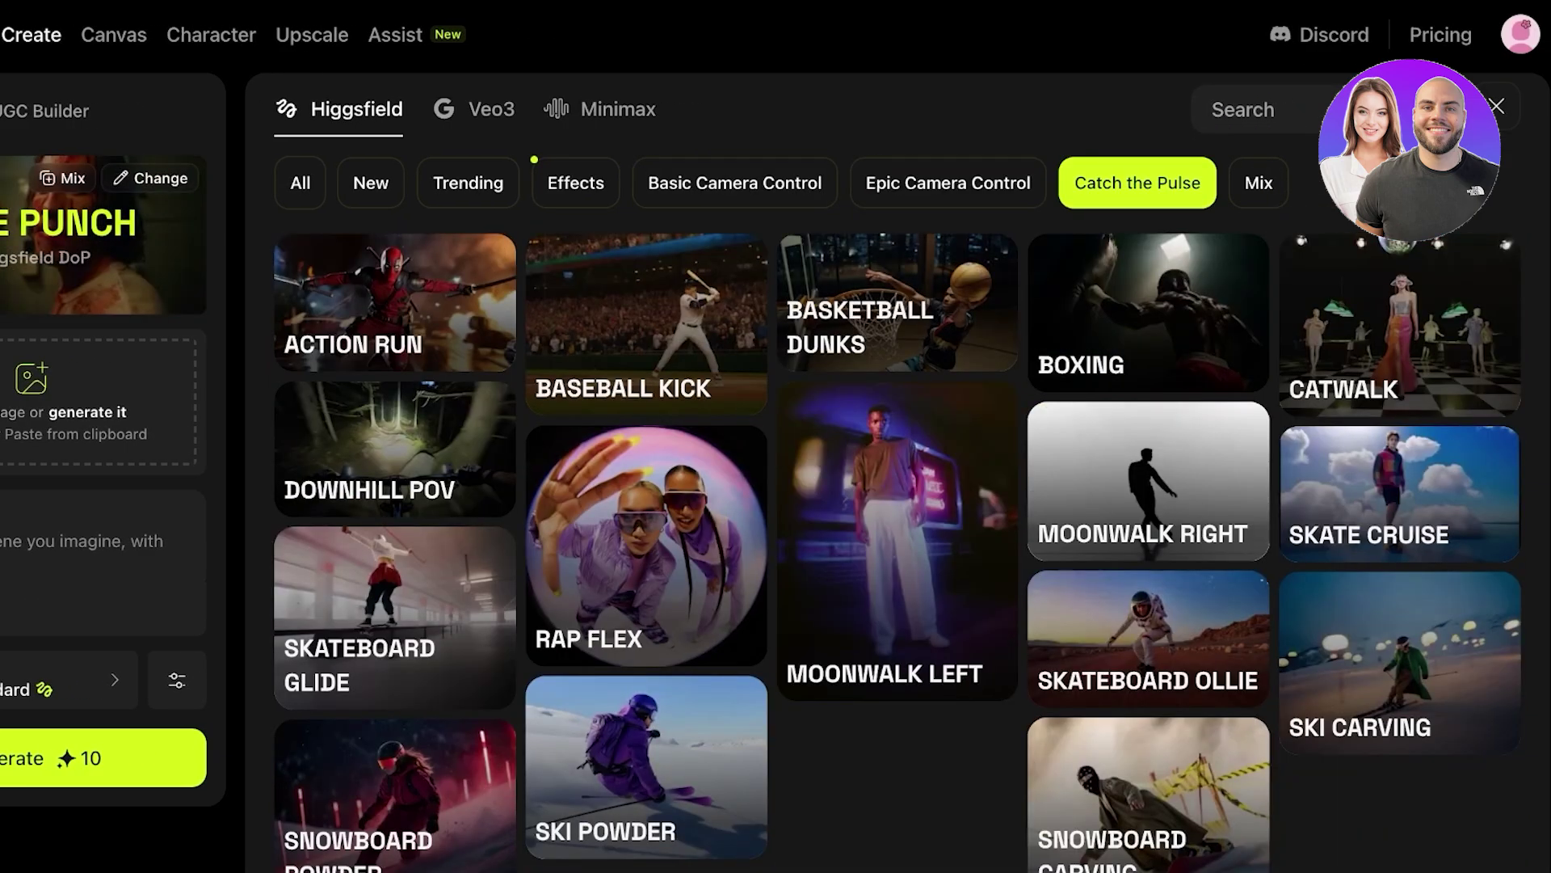
{"action": "left_click", "coordinate": [1257, 183]}
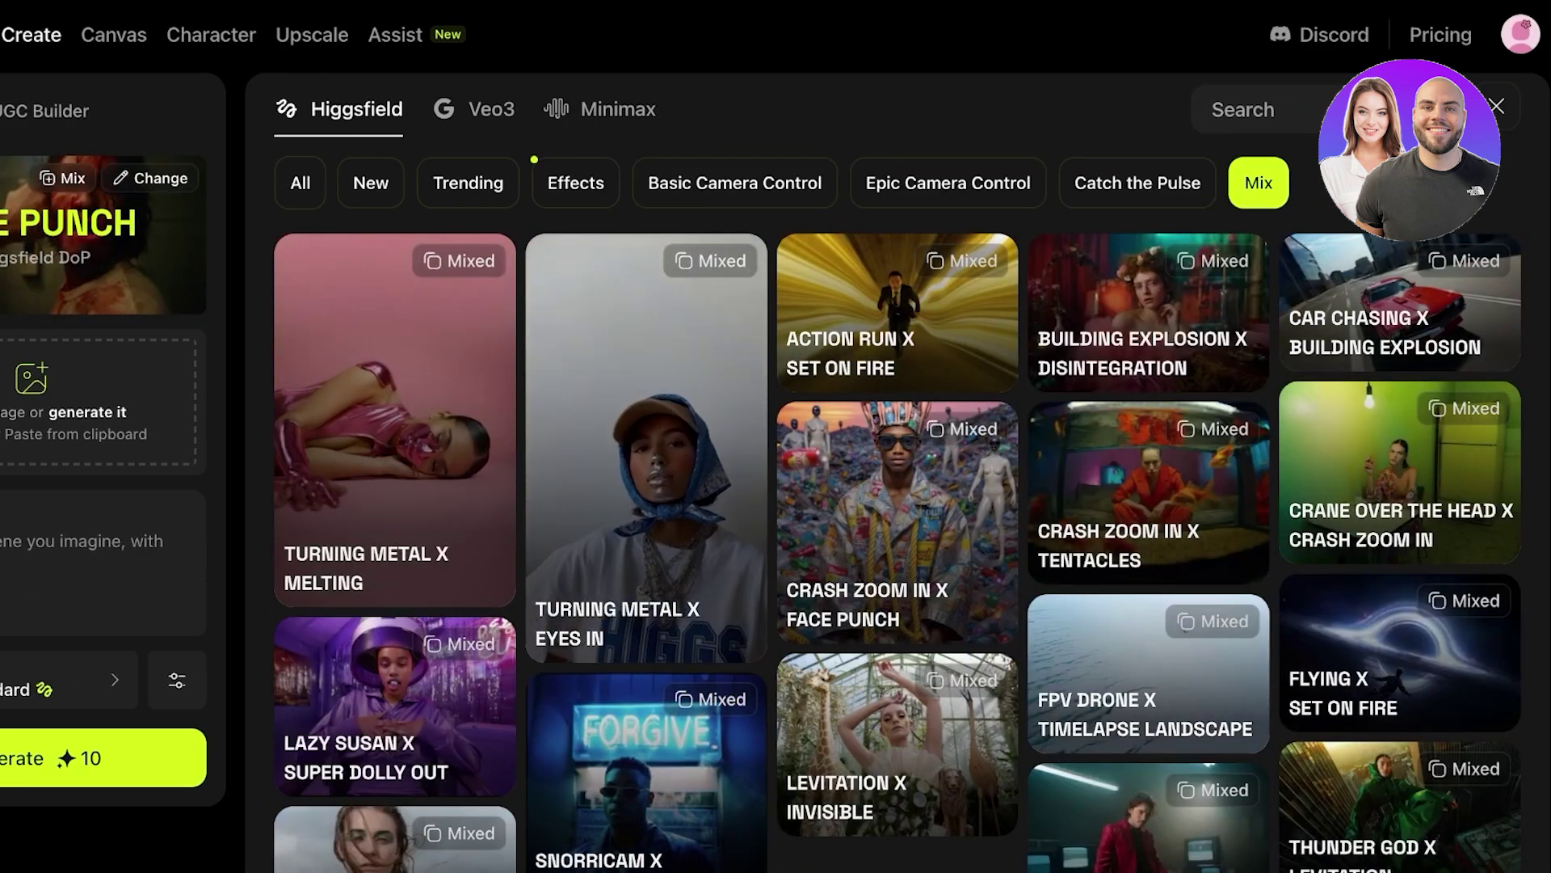
{"action": "left_click", "coordinate": [299, 182]}
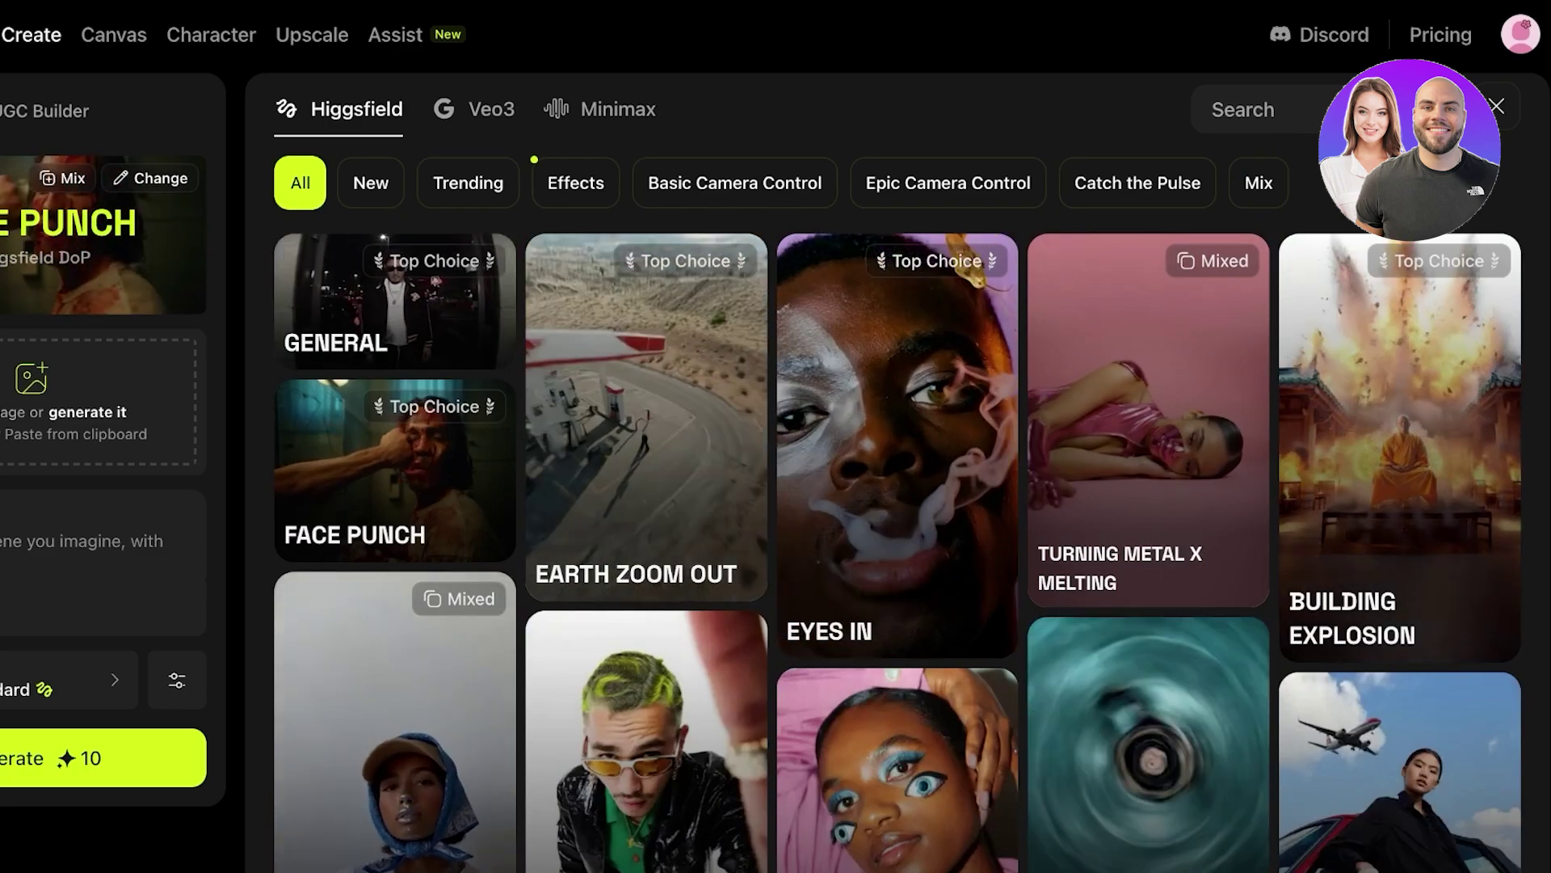
{"action": "left_click", "coordinate": [474, 109]}
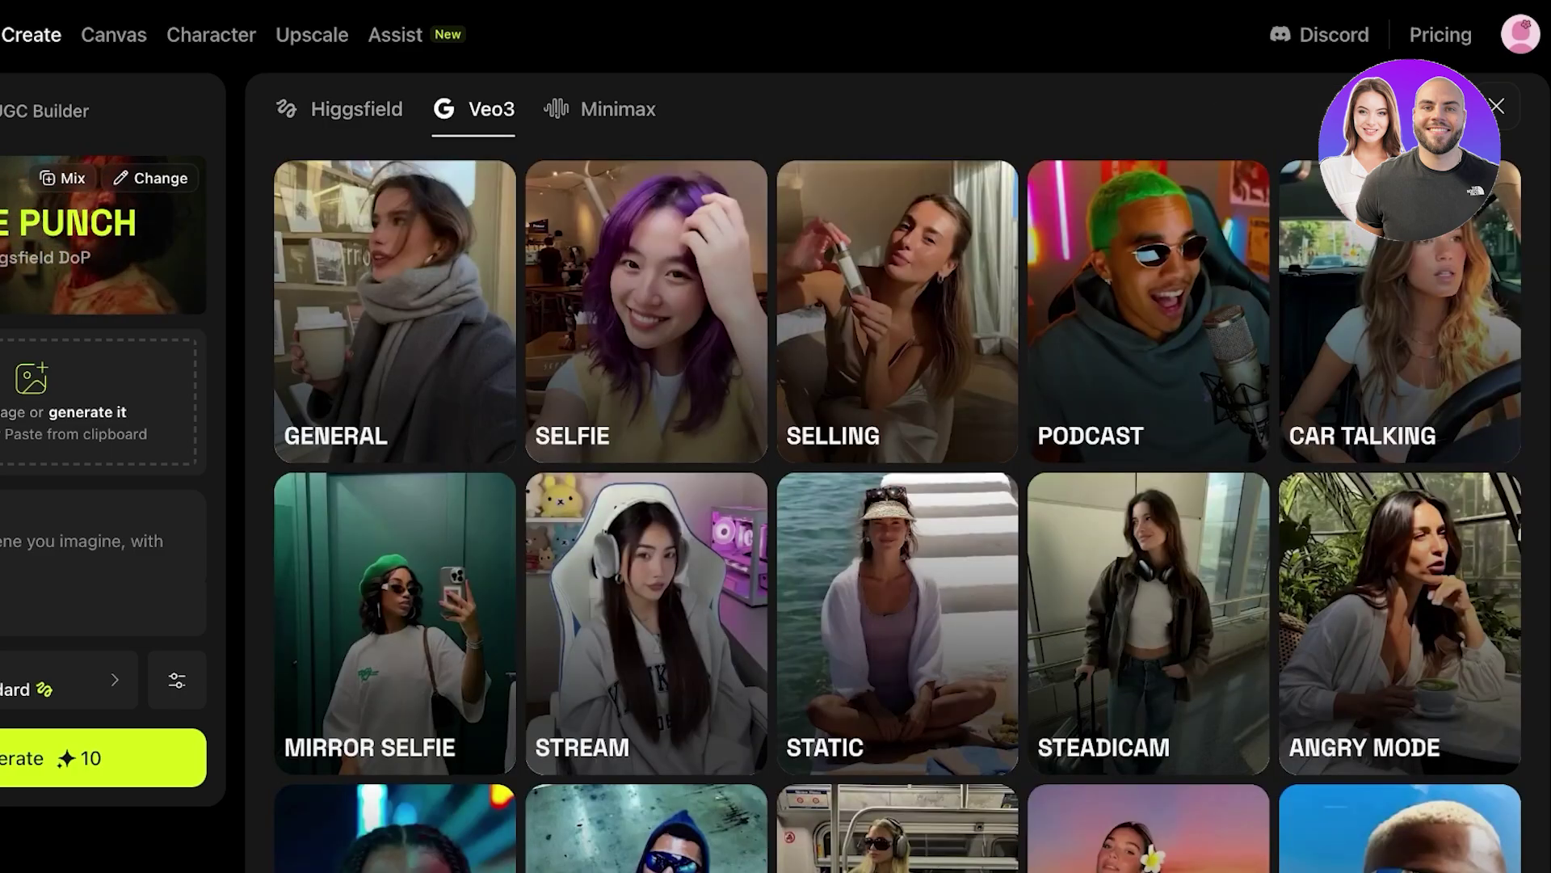
{"action": "left_click", "coordinate": [339, 109]}
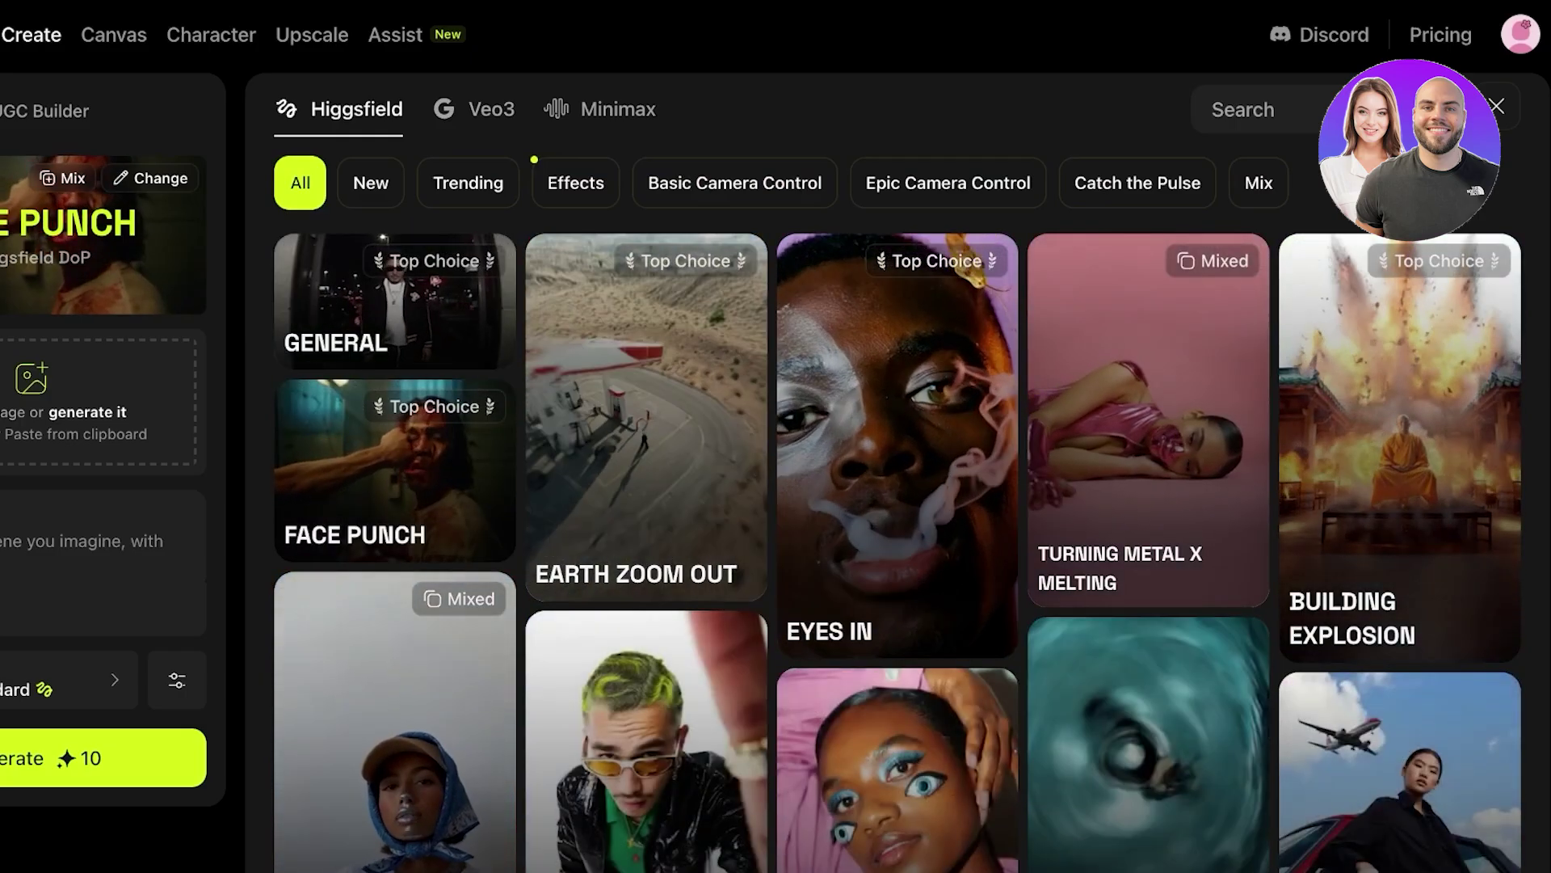
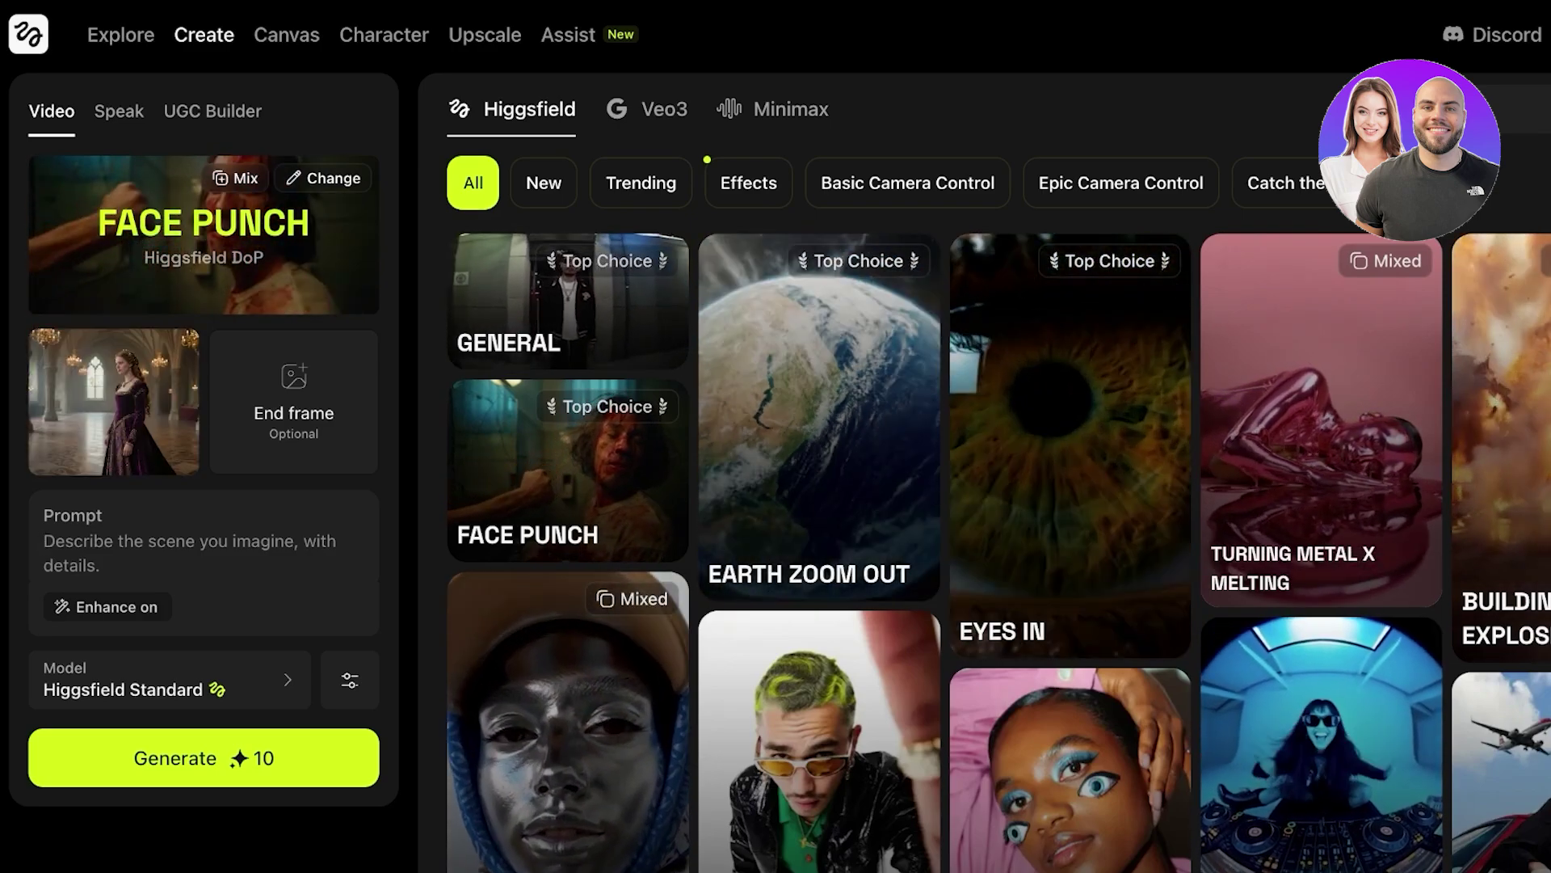
Enter the prompt "The woman is shocked by the punch" and turn off prompt enhancement
{"action": "type", "text": "The woman gets"}
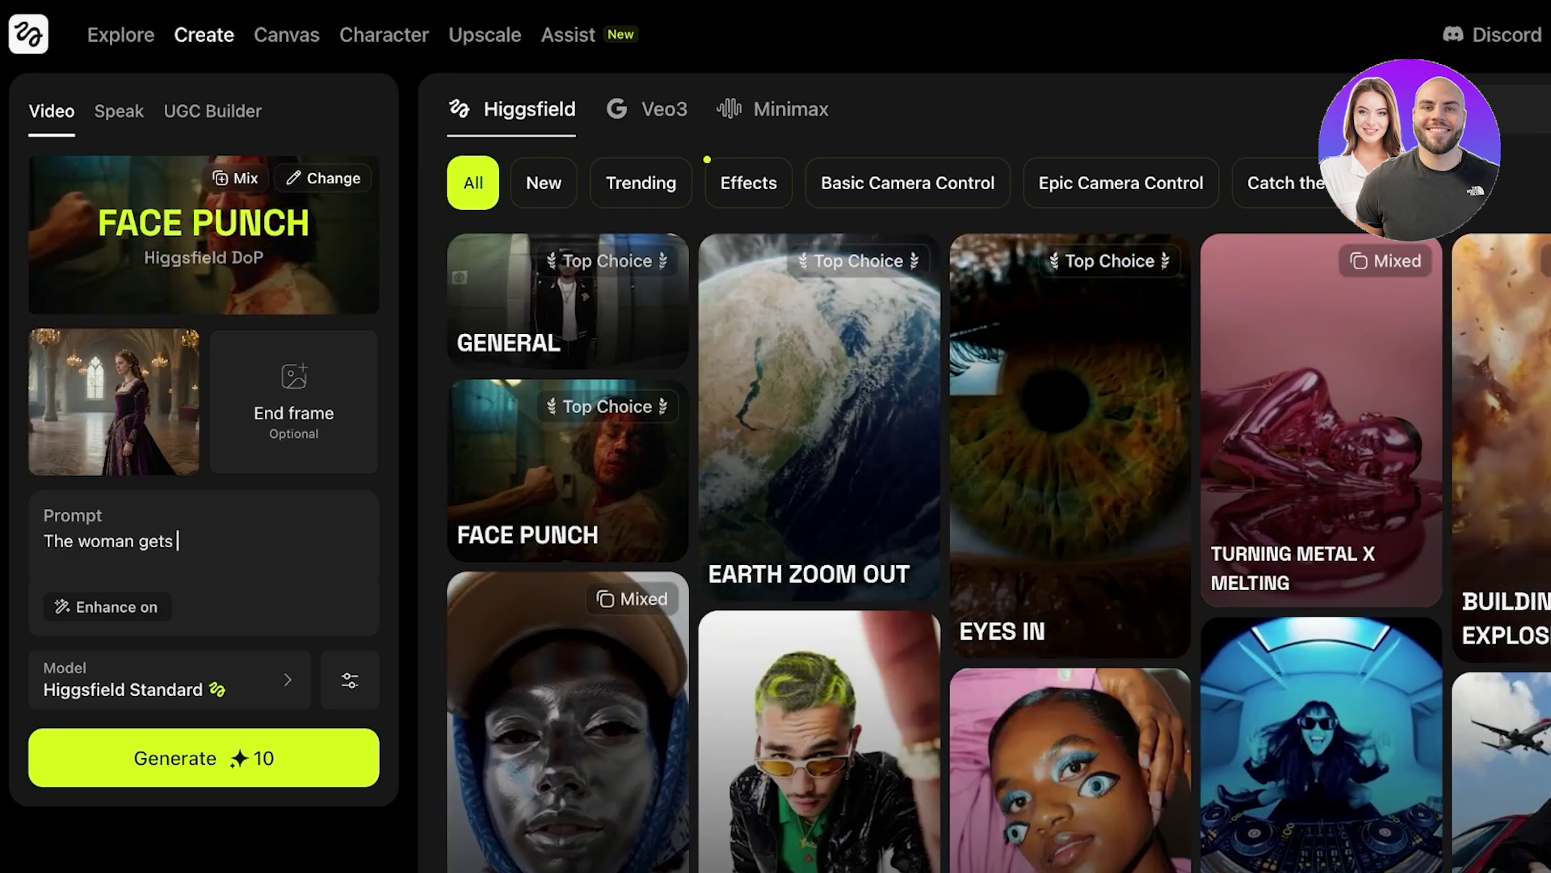
{"action": "key", "text": "BackSpace"}
{"action": "key", "text": "BackSpace"}
{"action": "key", "text": "BackSpace"}
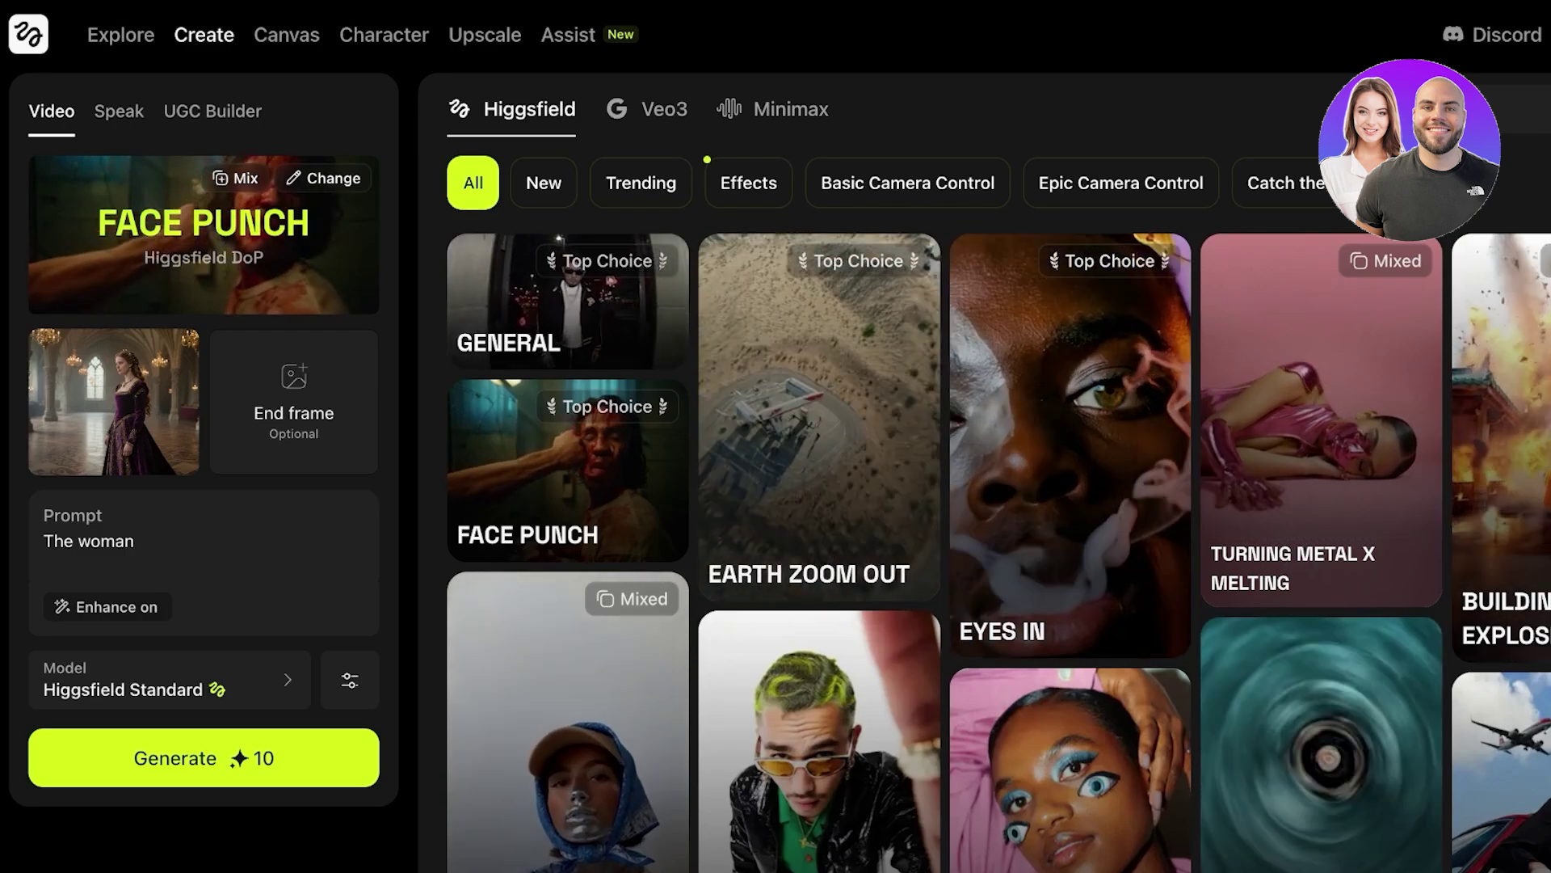
{"action": "type", "text": "is shocked by t"}
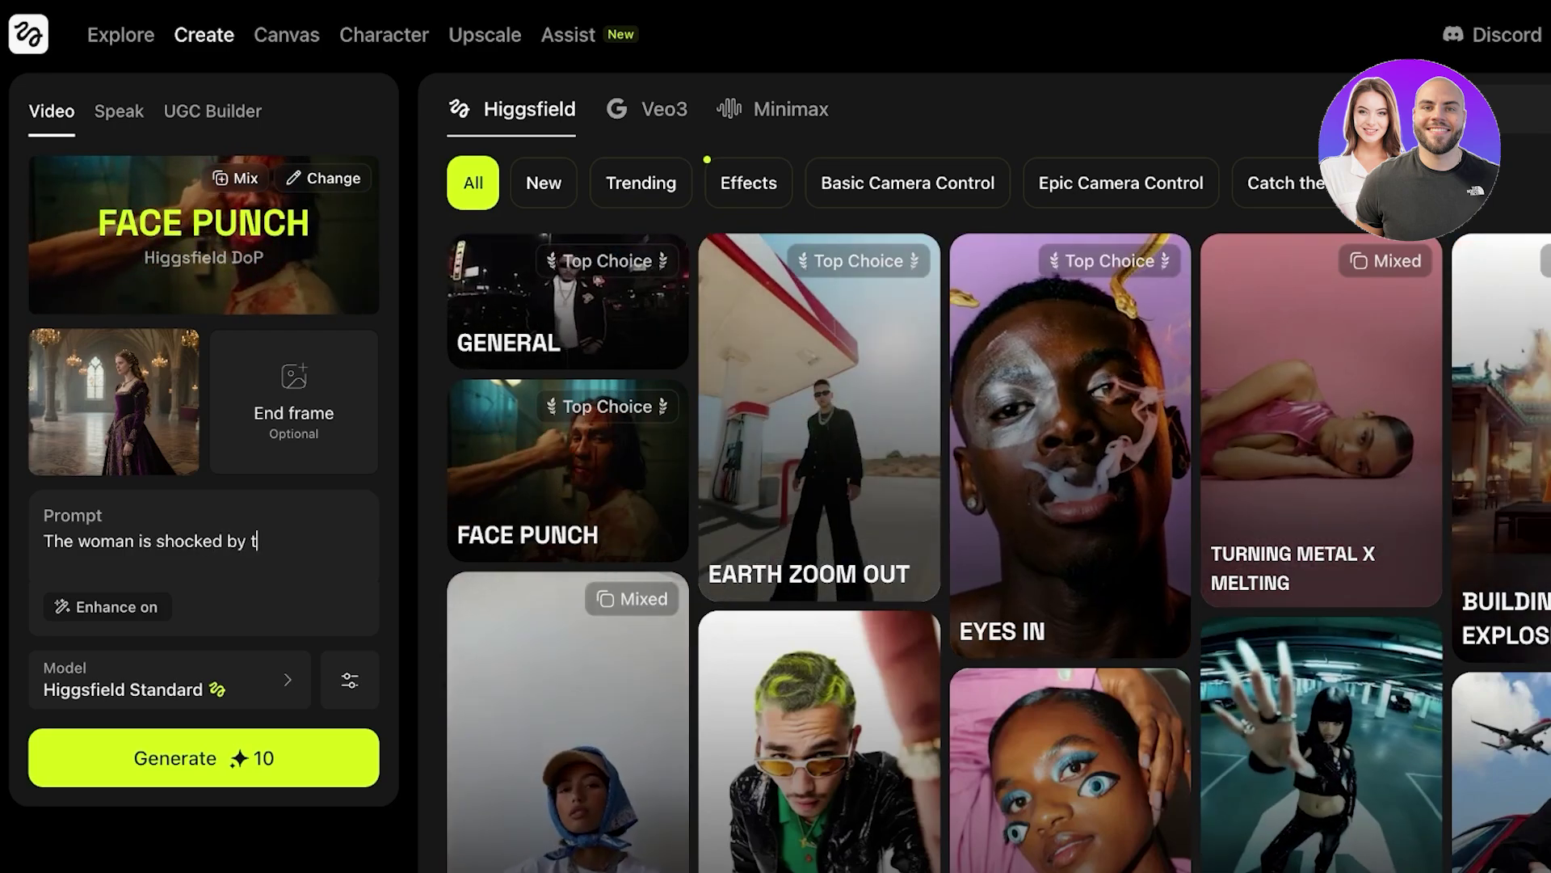
{"action": "type", "text": "he punch"}
{"action": "left_click", "coordinate": [107, 606]}
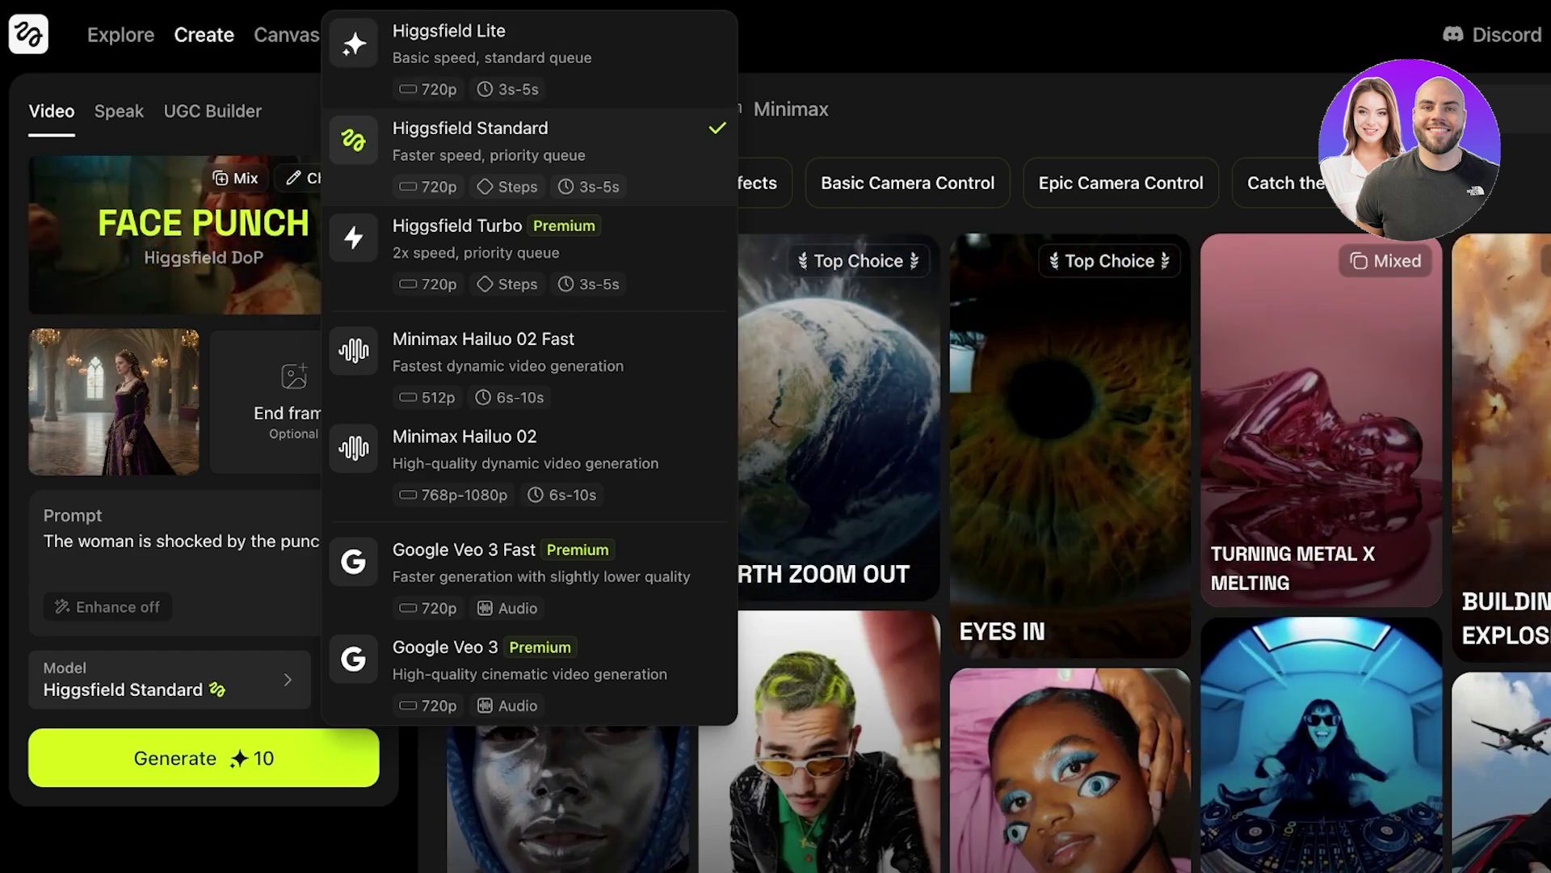
Keep the current model, set the duration to 3s in the advanced settings, and generate the video
{"action": "key", "text": "Escape"}
{"action": "left_click", "coordinate": [349, 679]}
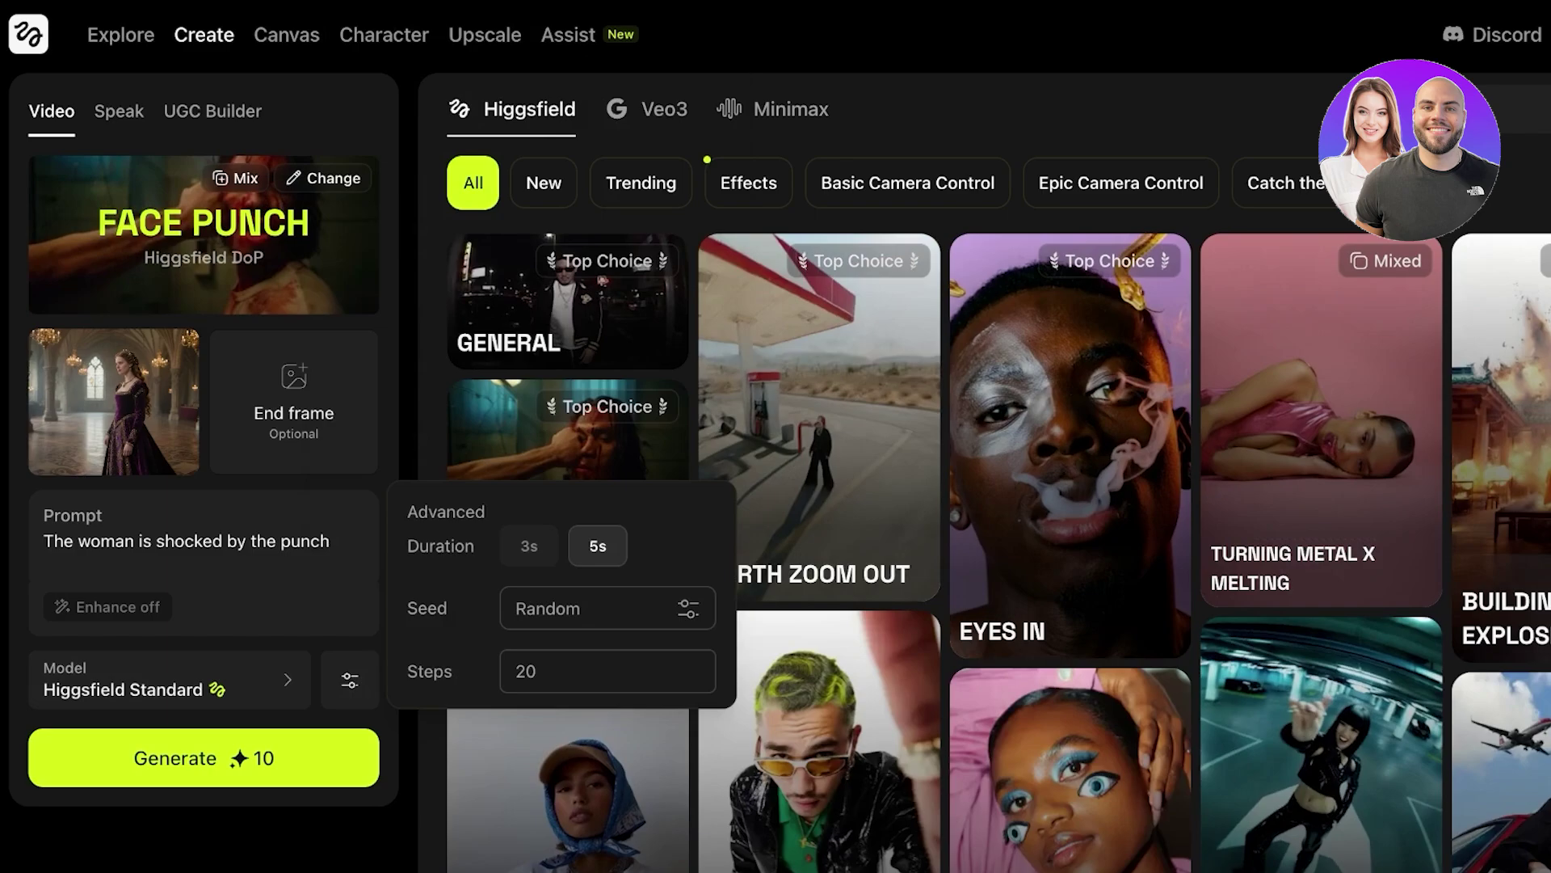
{"action": "left_click", "coordinate": [529, 546]}
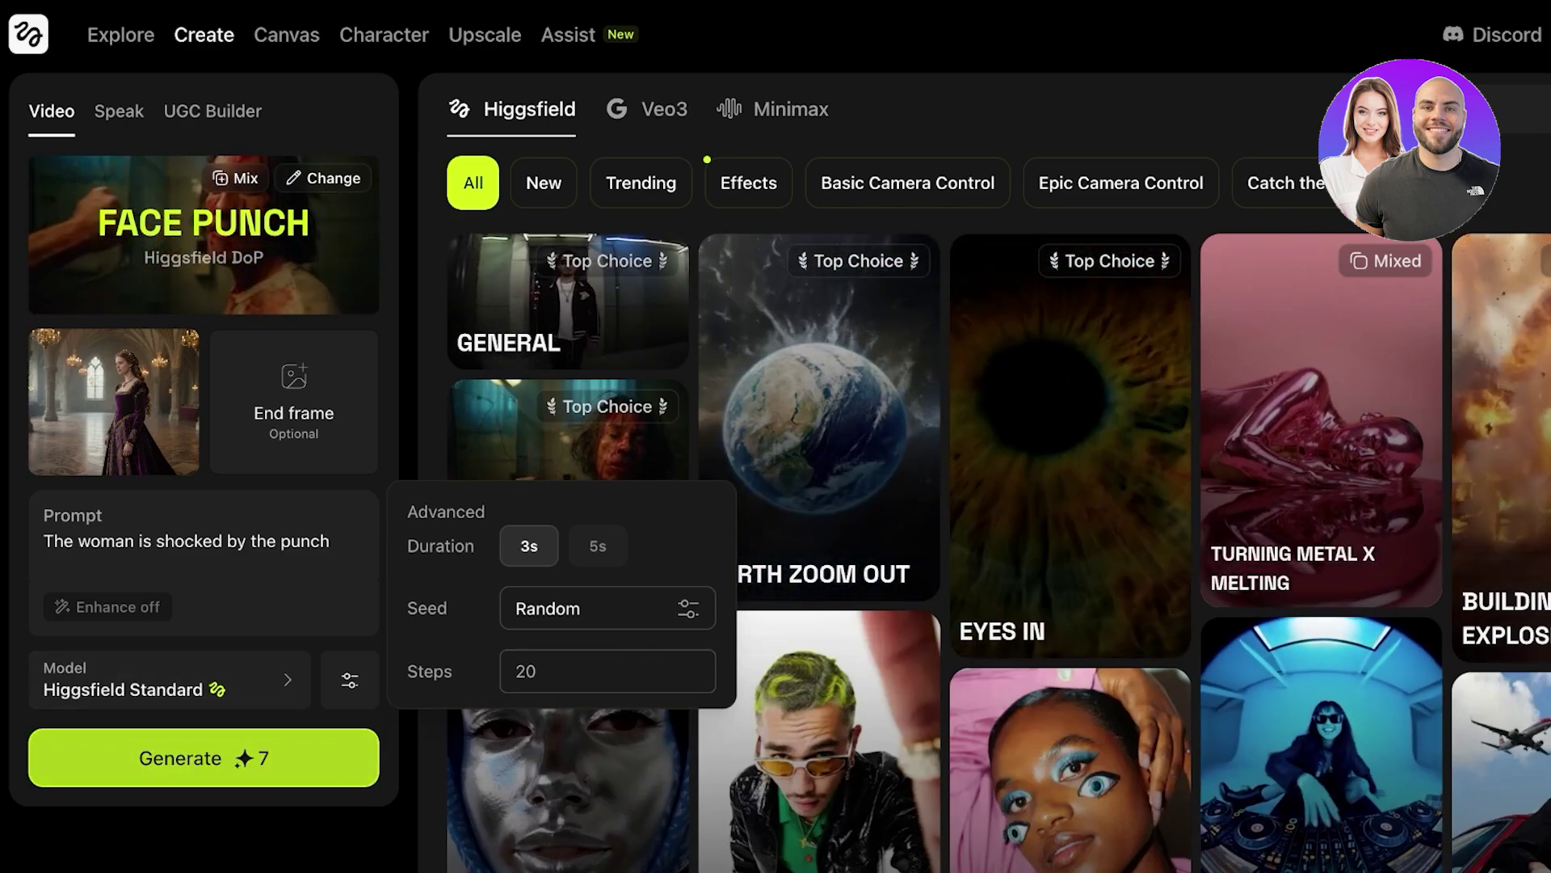
{"action": "left_click", "coordinate": [203, 757]}
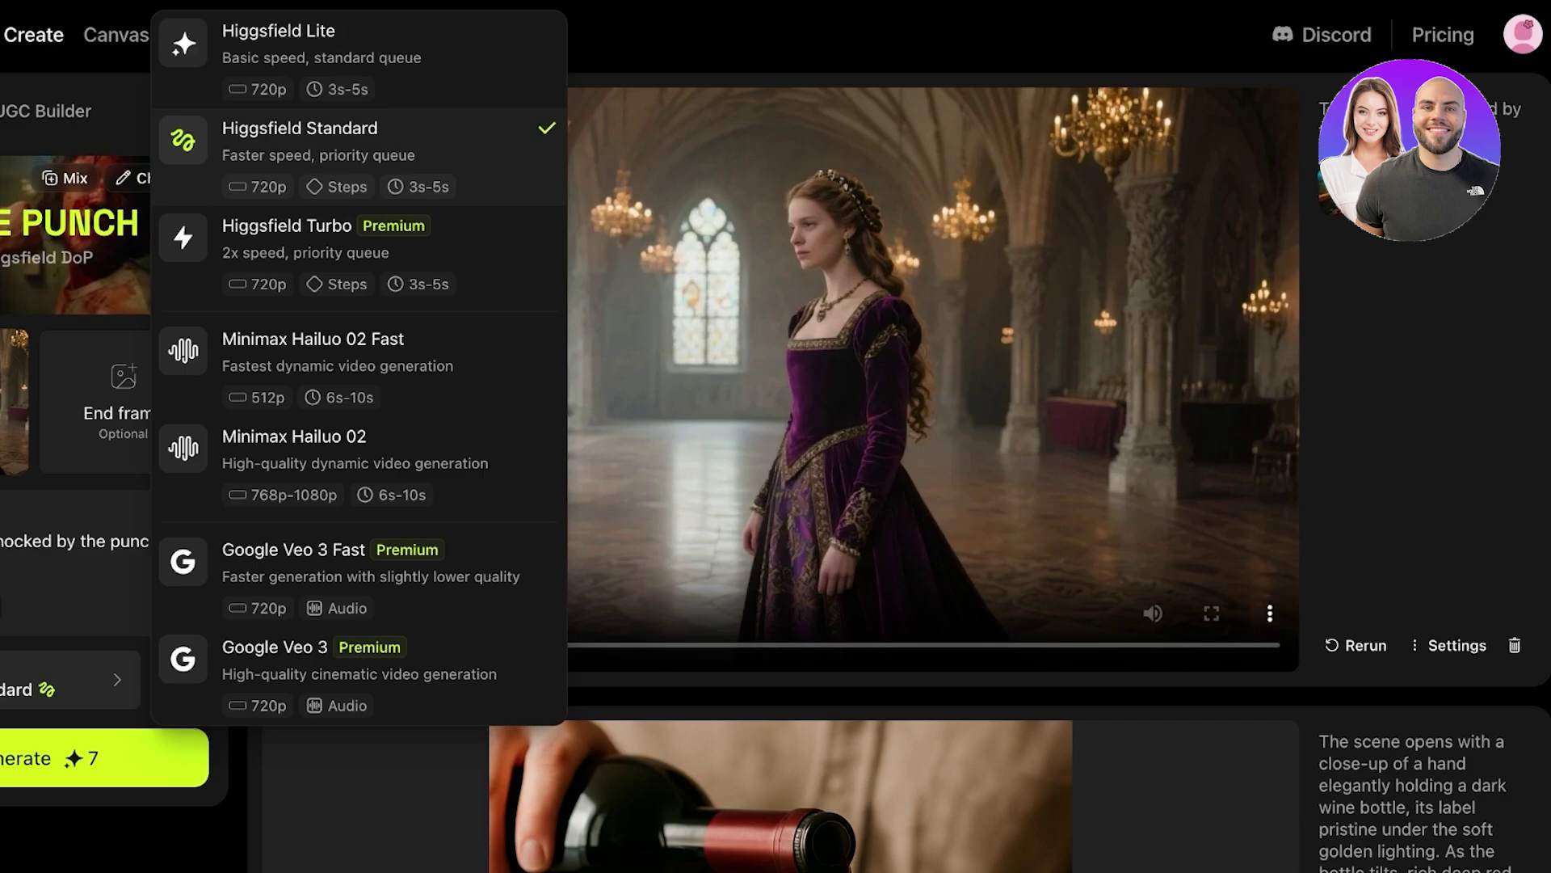
Keep the Higgsfield Standard model and play the generated video of the woman in the purple dress
{"action": "left_click", "coordinate": [359, 155]}
{"action": "left_click", "coordinate": [291, 613]}
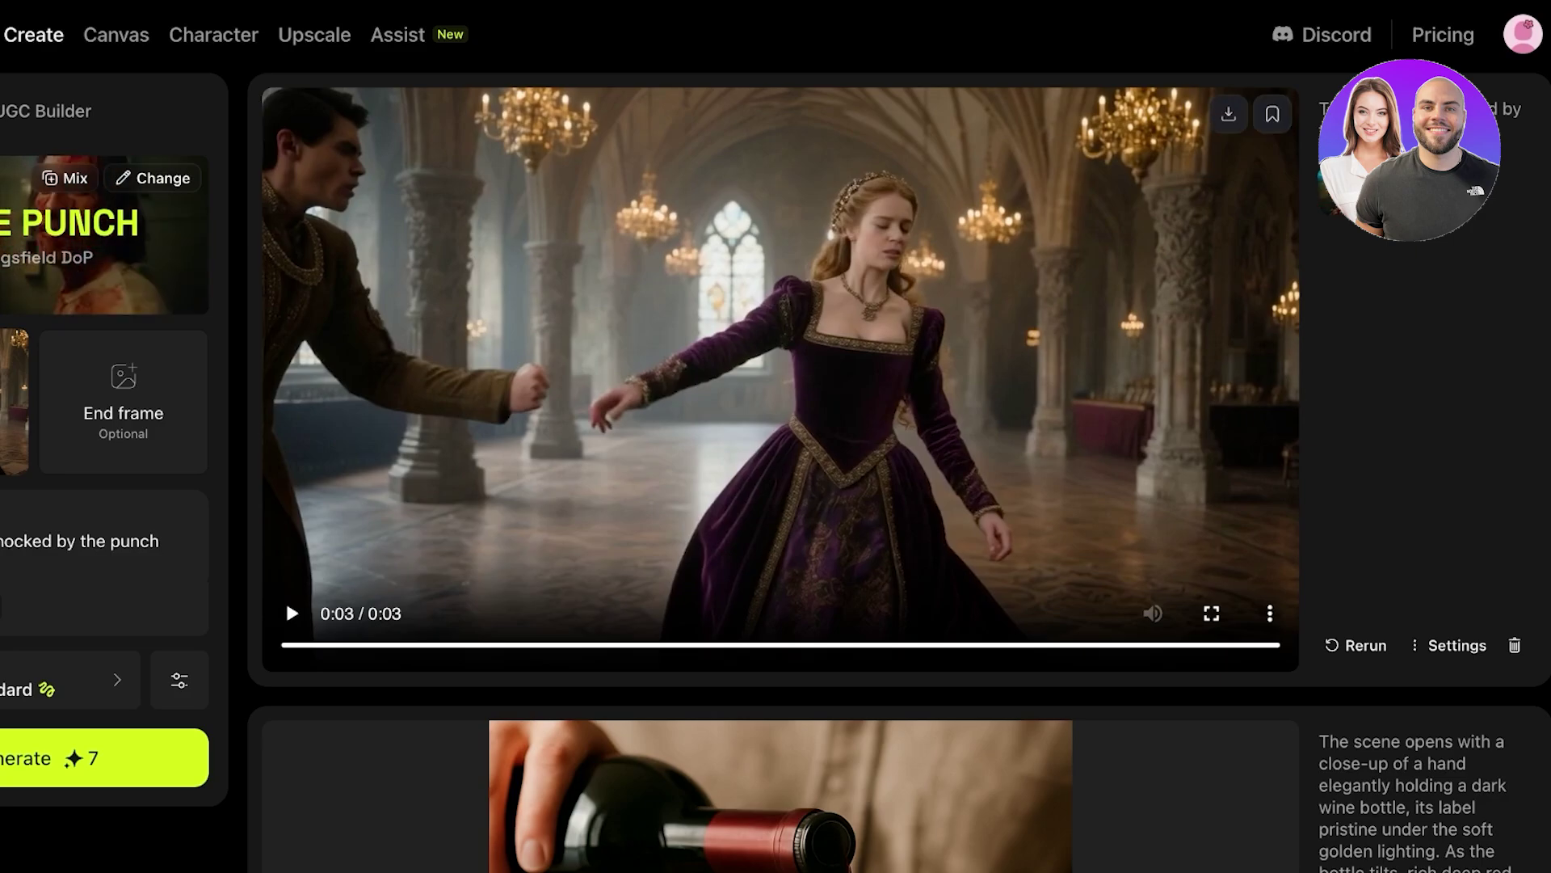
{"action": "left_click", "coordinate": [284, 598]}
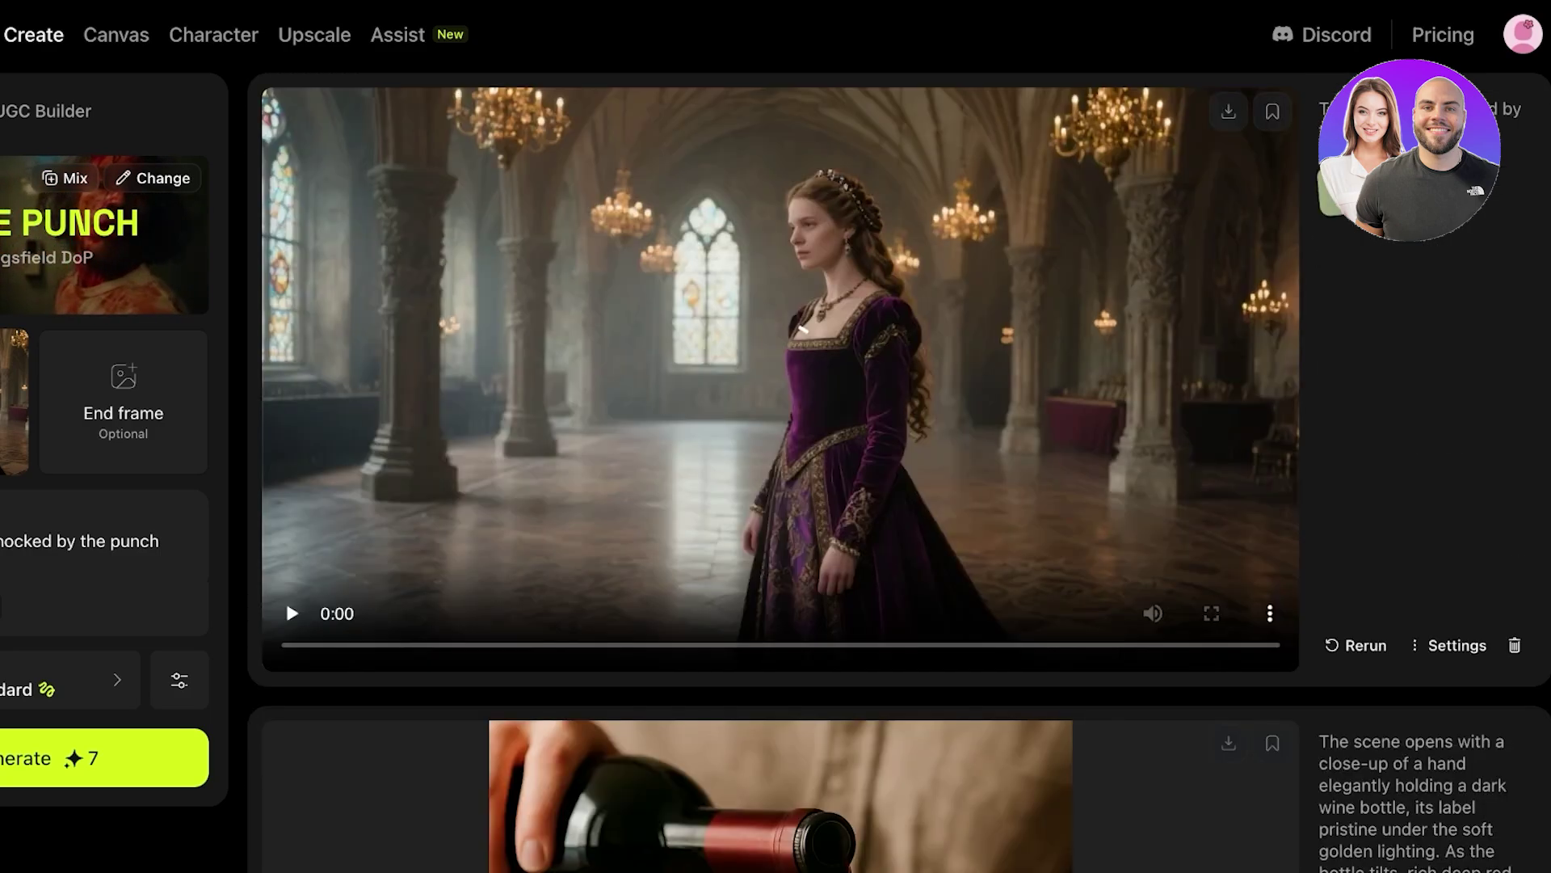
Find the earlier generation of the model in the yellow outfit in the video history and play it
{"action": "scroll", "coordinate": [779, 469], "scroll_direction": "down", "scroll_amount": 20}
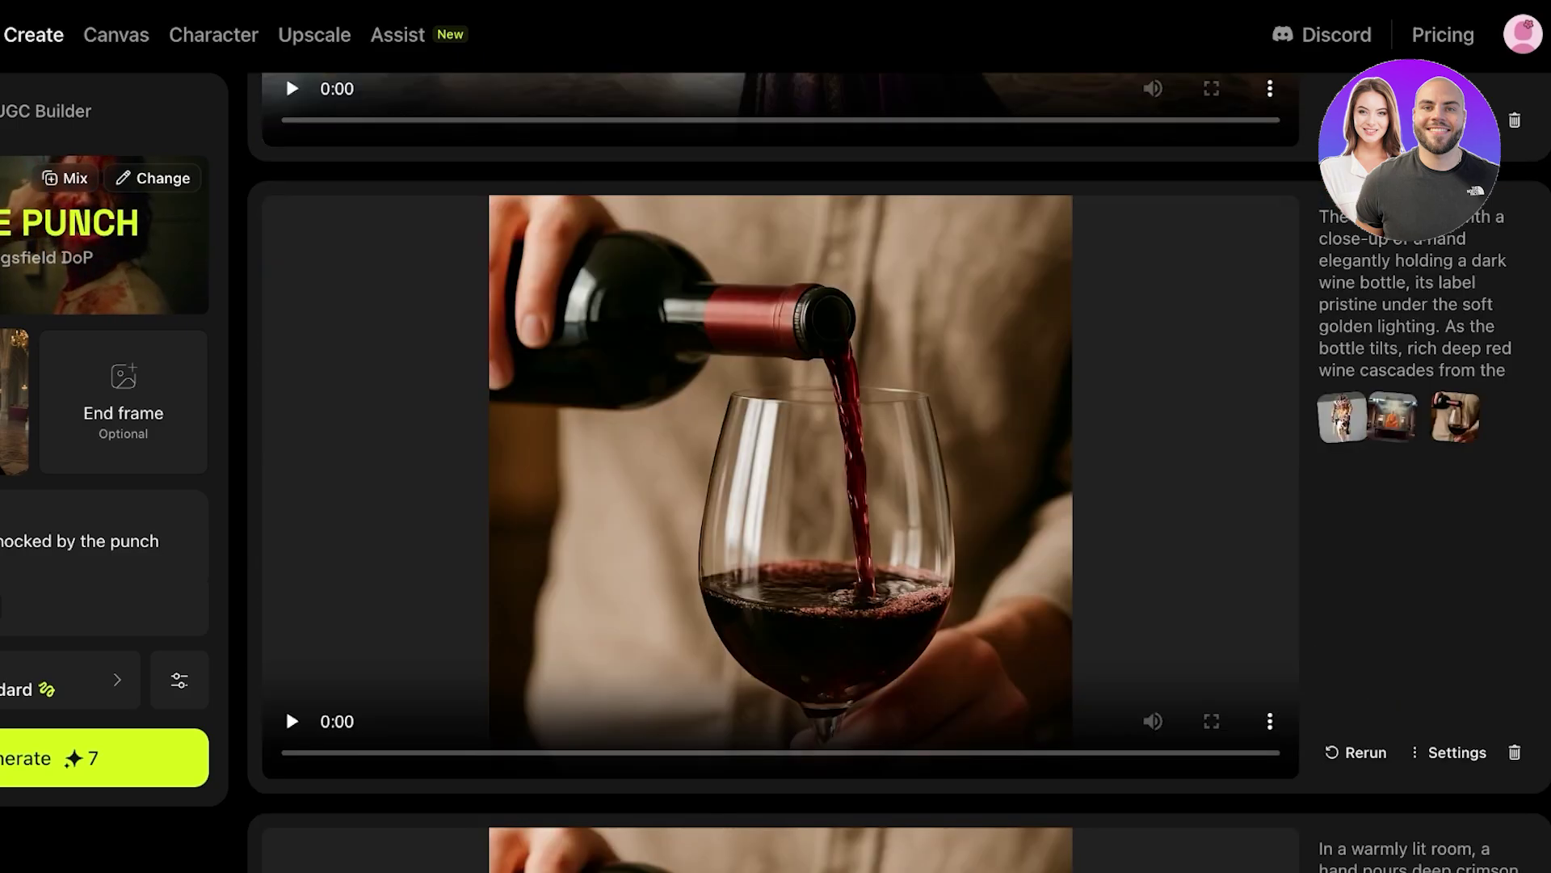
{"action": "scroll", "coordinate": [284, 589], "scroll_direction": "up", "scroll_amount": 10}
{"action": "scroll", "coordinate": [284, 560], "scroll_direction": "down", "scroll_amount": 5}
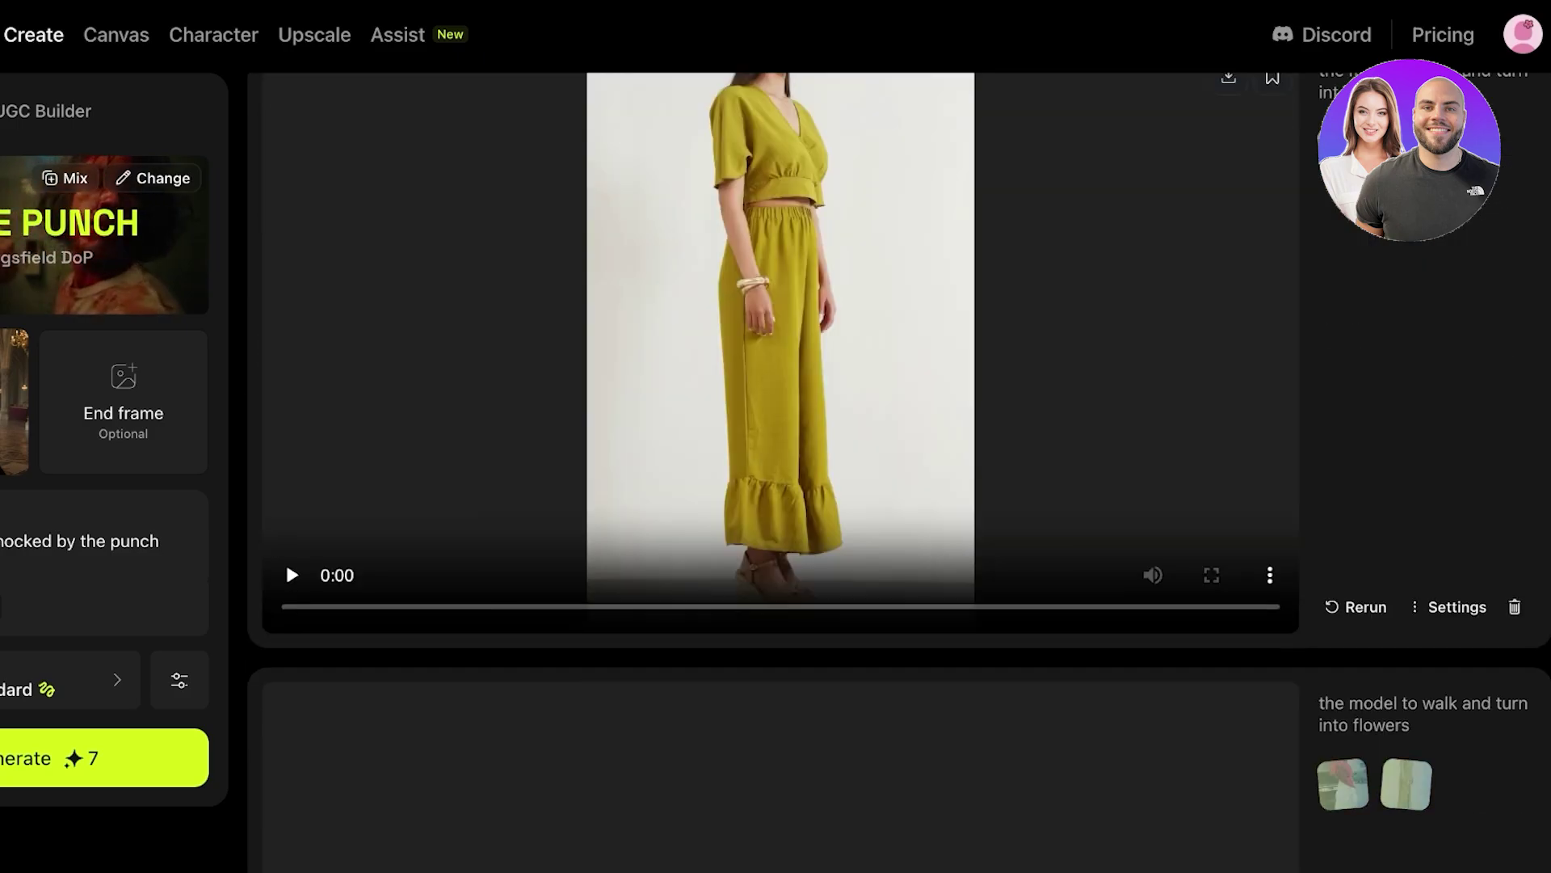
{"action": "scroll", "coordinate": [284, 560], "scroll_direction": "up", "scroll_amount": 1}
{"action": "scroll", "coordinate": [779, 410], "scroll_direction": "up", "scroll_amount": 1}
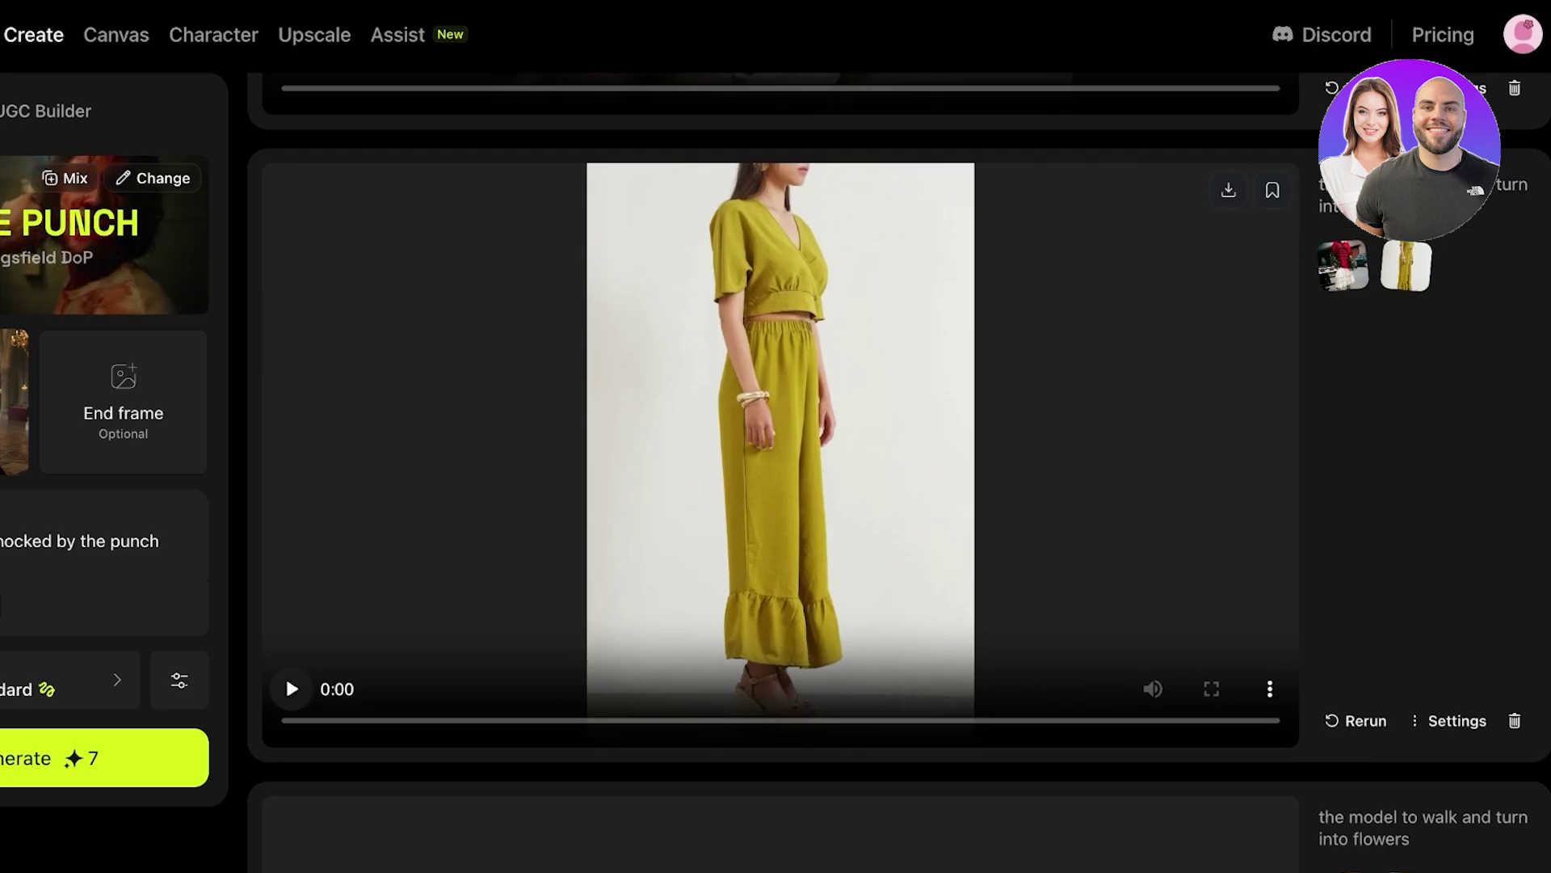
{"action": "left_click", "coordinate": [289, 685]}
{"action": "scroll", "coordinate": [291, 687], "scroll_direction": "up", "scroll_amount": 1}
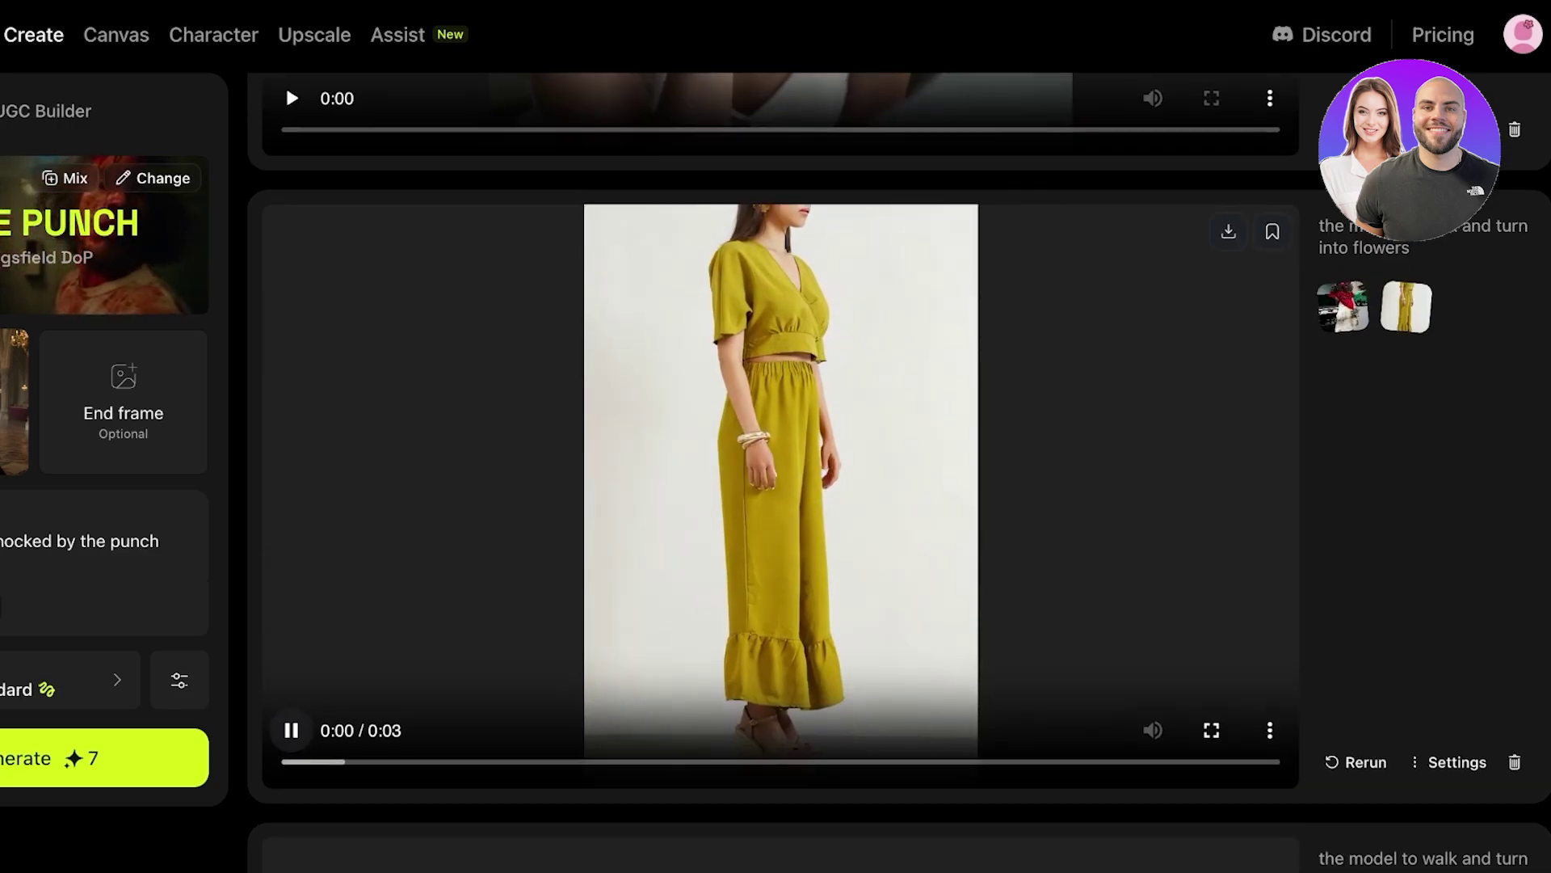
{"action": "scroll", "coordinate": [780, 468], "scroll_direction": "down", "scroll_amount": 1}
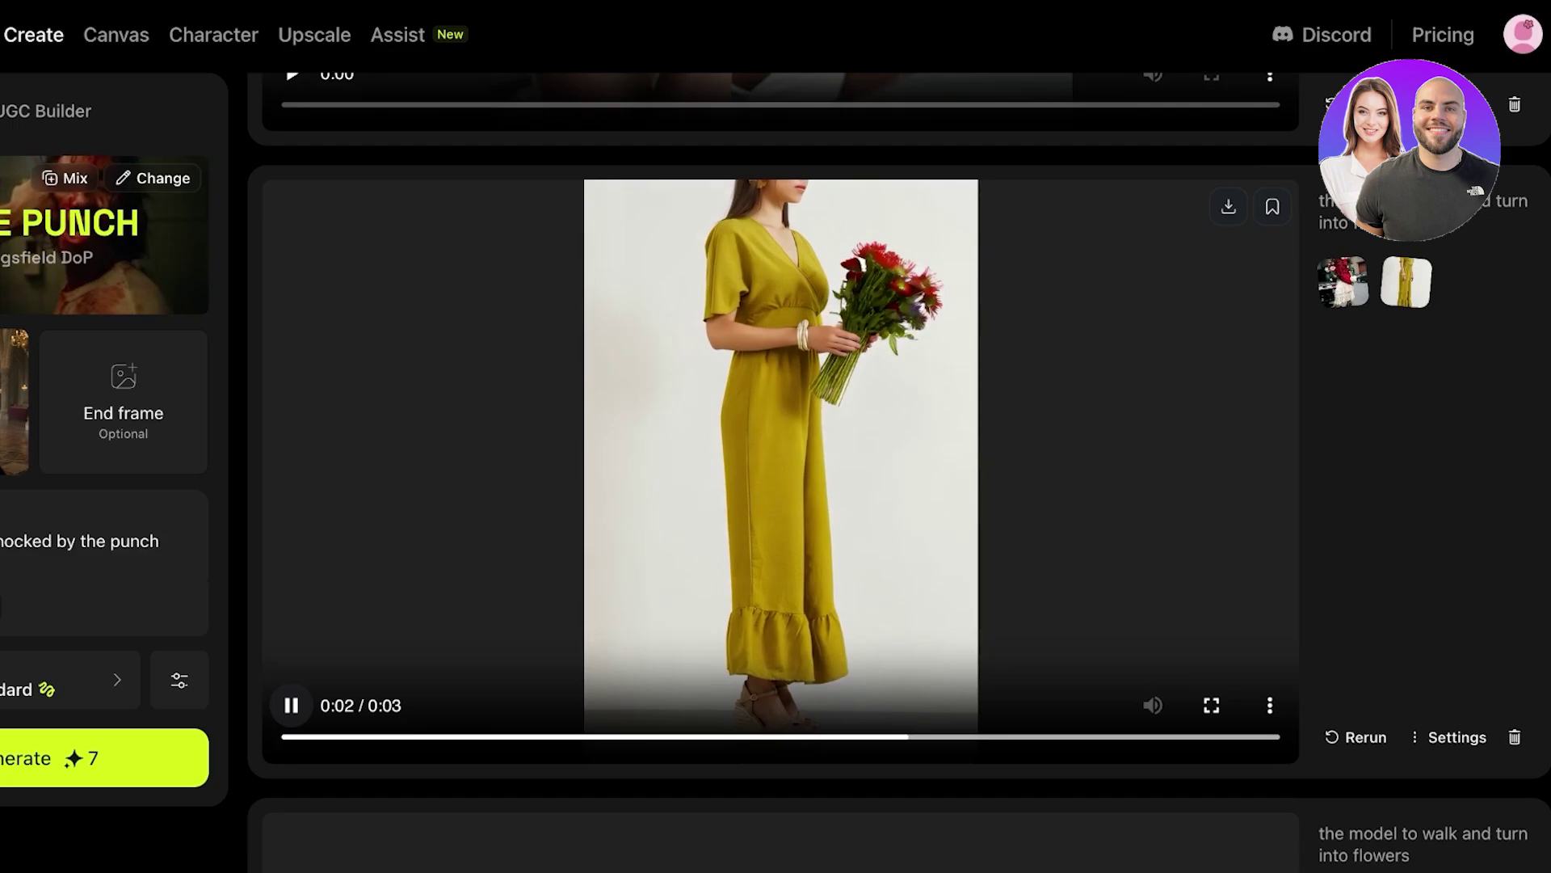
Play the earlier Face Punch video of the woman in the white tank top and the wine-pouring video below the newest one
{"action": "scroll", "coordinate": [780, 469], "scroll_direction": "up", "scroll_amount": 8}
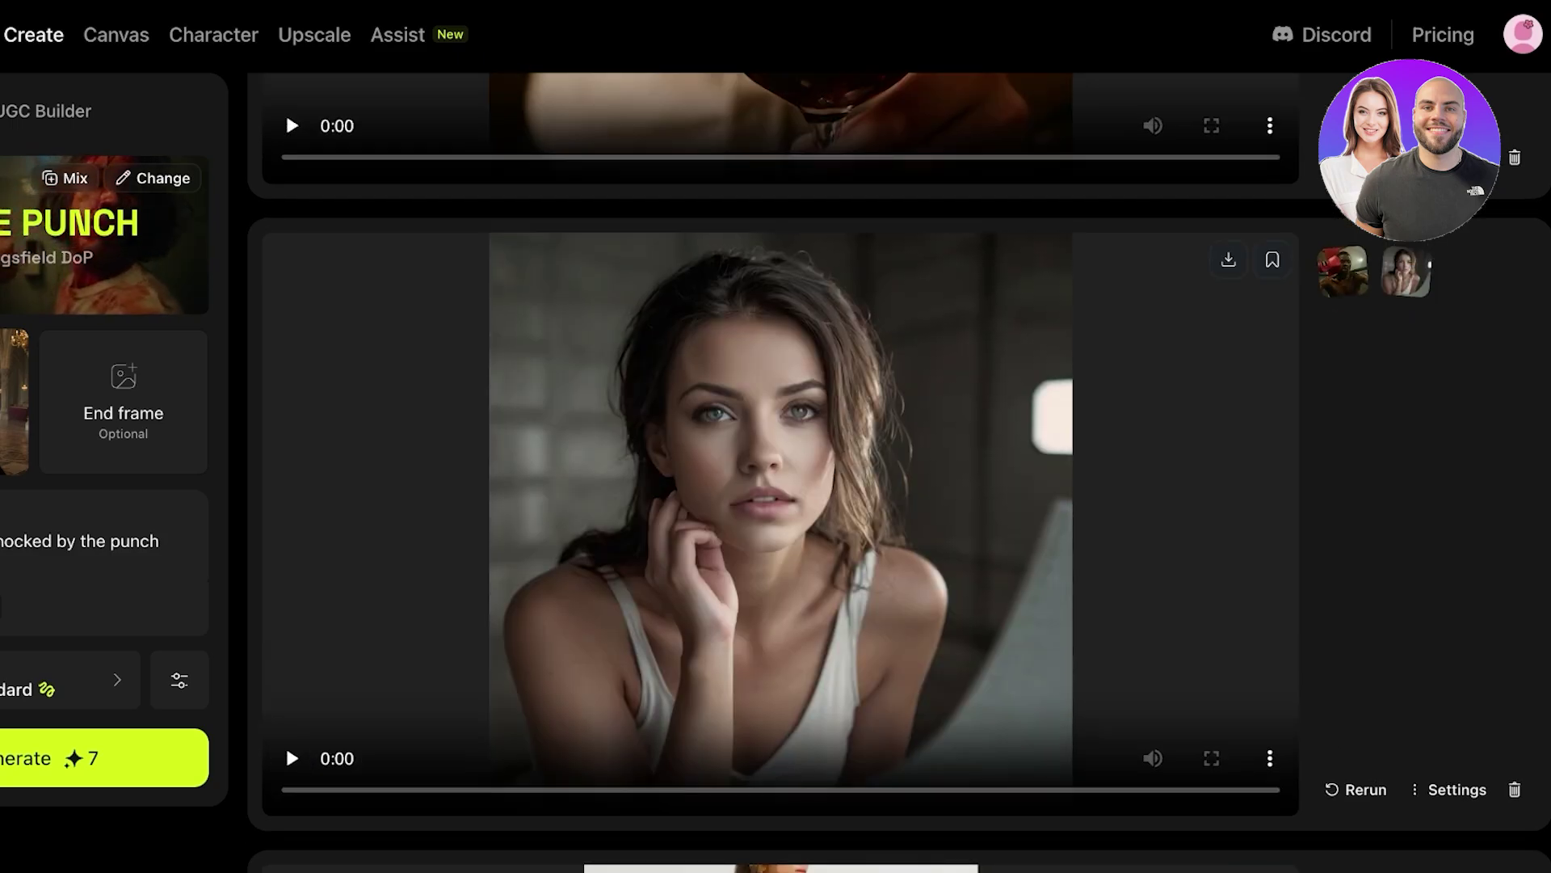
{"action": "left_click", "coordinate": [292, 758]}
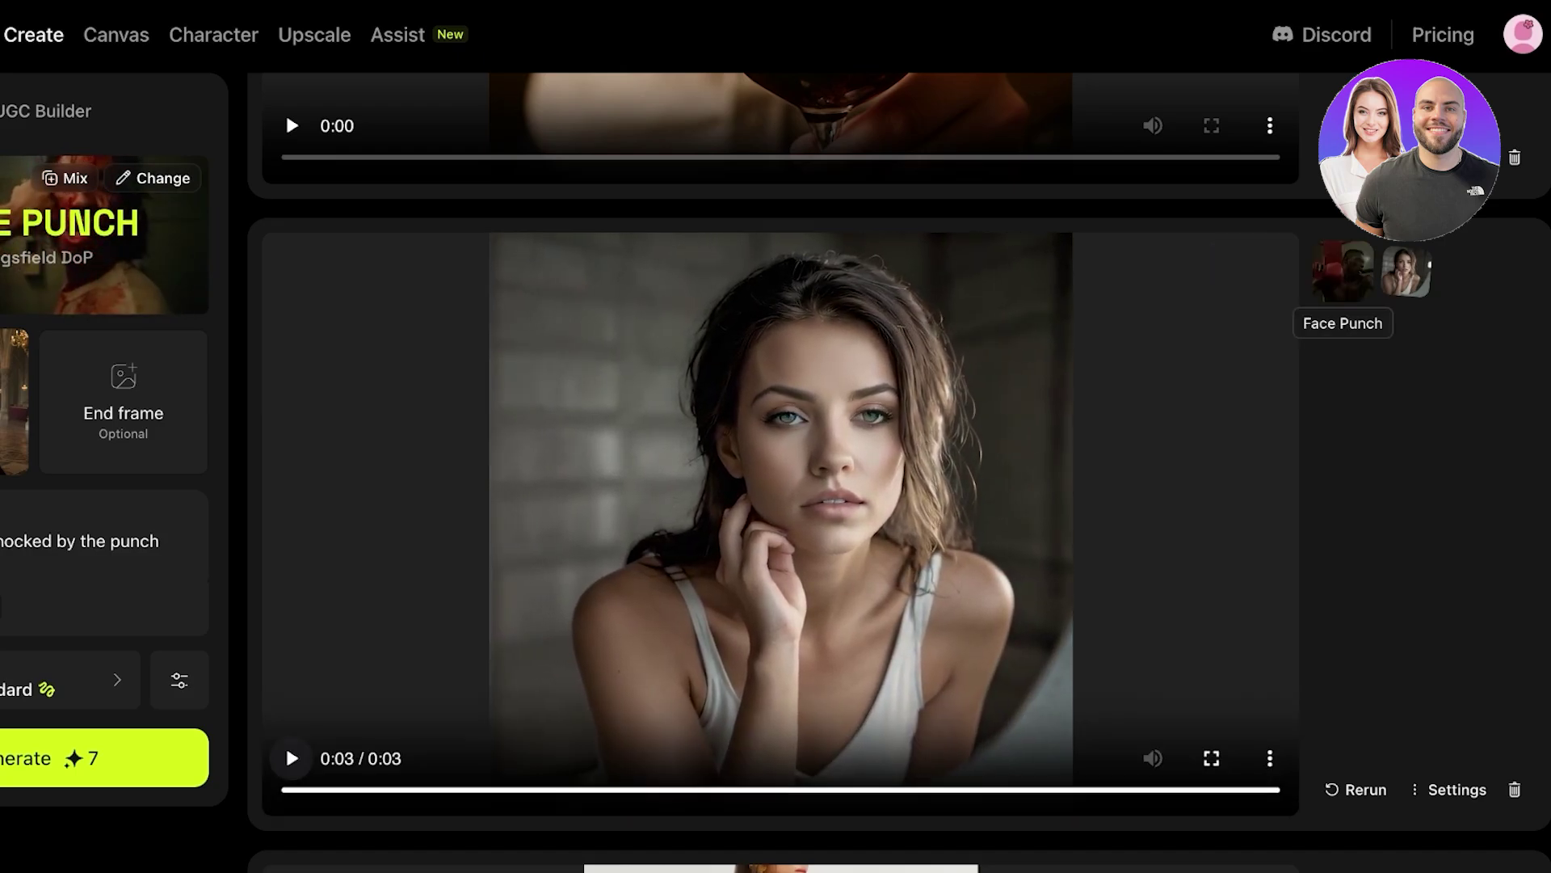
{"action": "scroll", "coordinate": [776, 469], "scroll_direction": "up", "scroll_amount": 7}
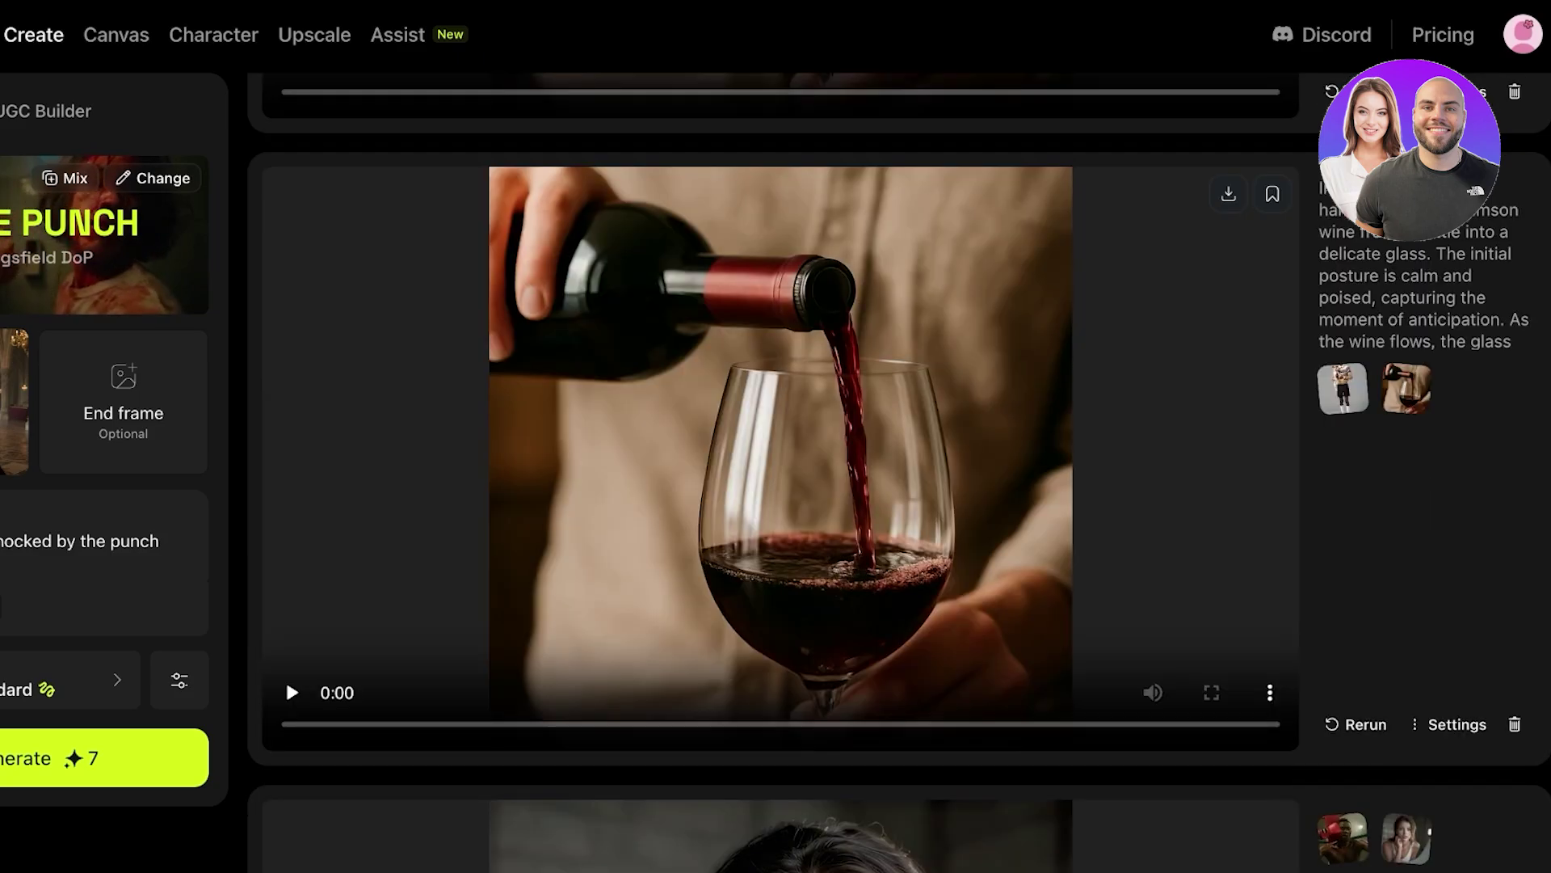
{"action": "left_click", "coordinate": [291, 692]}
{"action": "scroll", "coordinate": [776, 468], "scroll_direction": "up", "scroll_amount": 1}
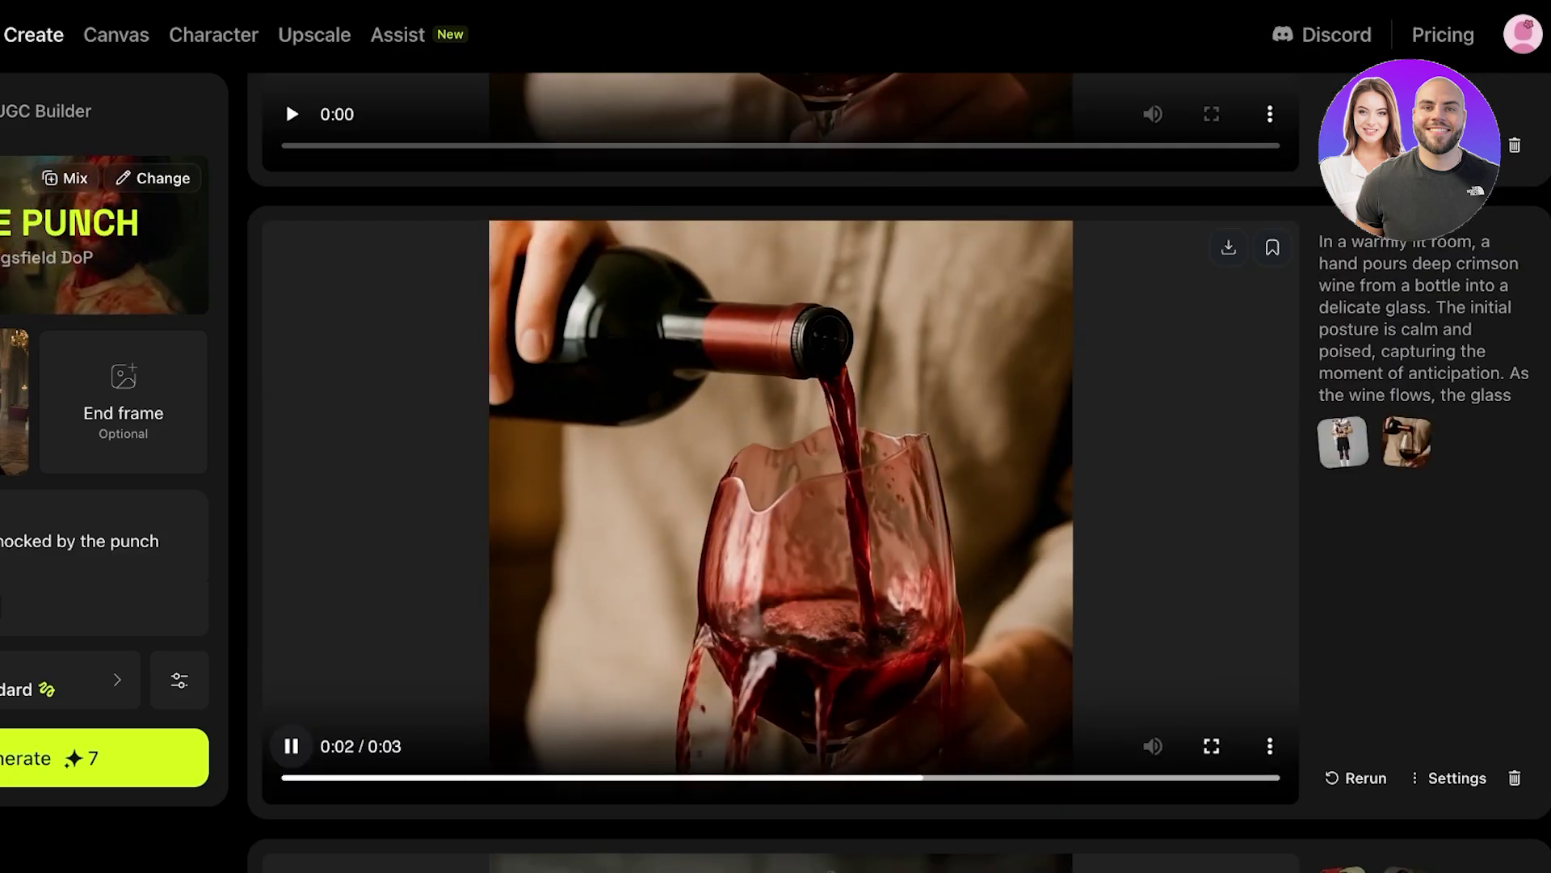
{"action": "scroll", "coordinate": [775, 468], "scroll_direction": "down", "scroll_amount": 1}
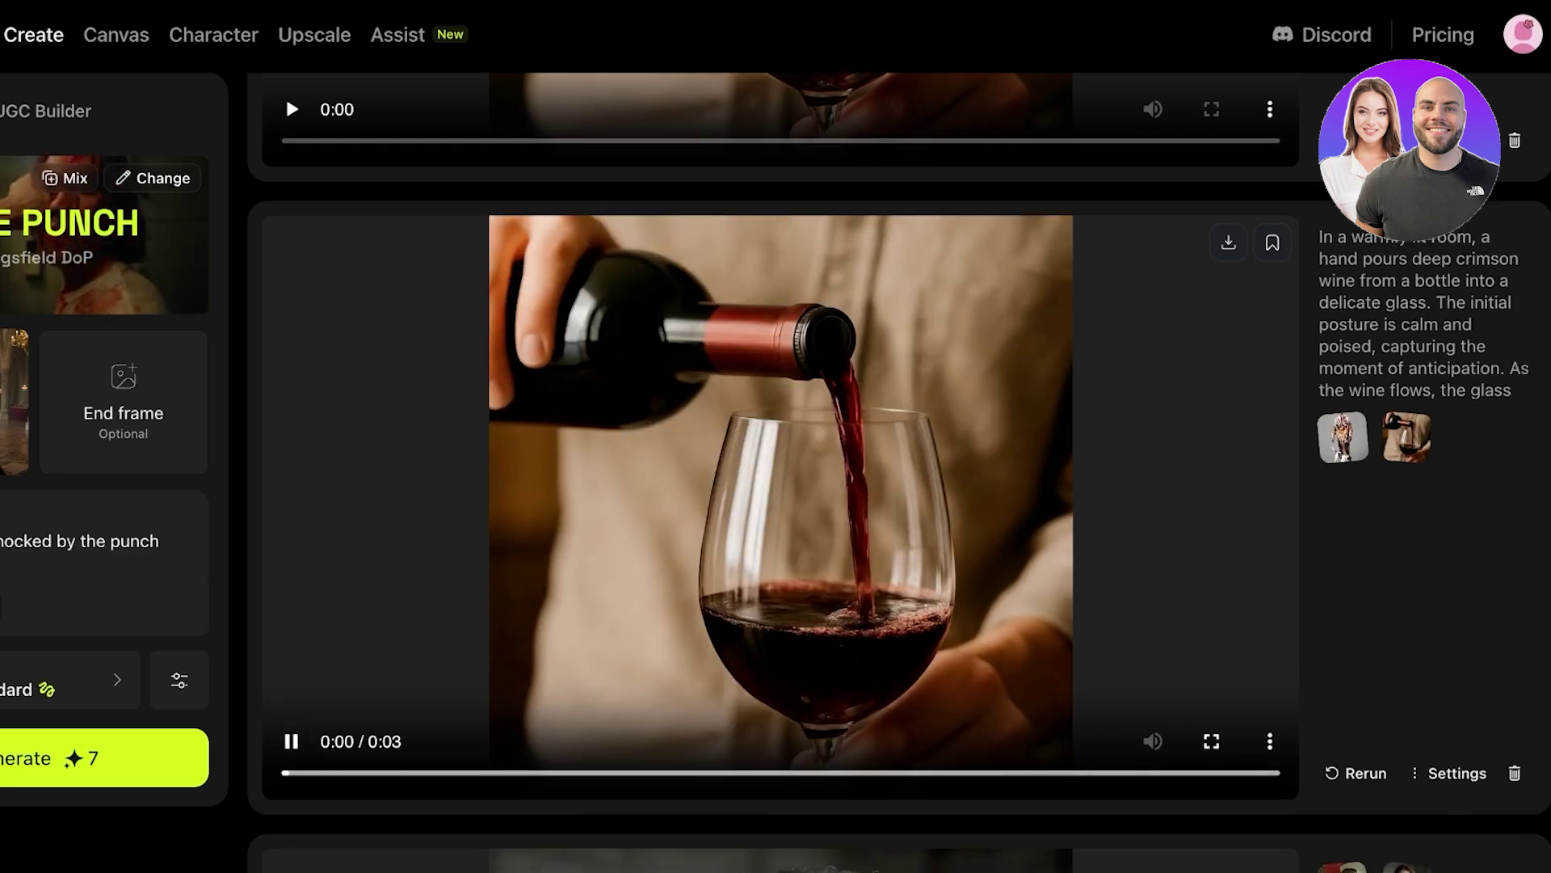
Play the mixed-preset wine-pouring video placed directly below the purple dress generation
{"action": "scroll", "coordinate": [775, 468], "scroll_direction": "up", "scroll_amount": 8}
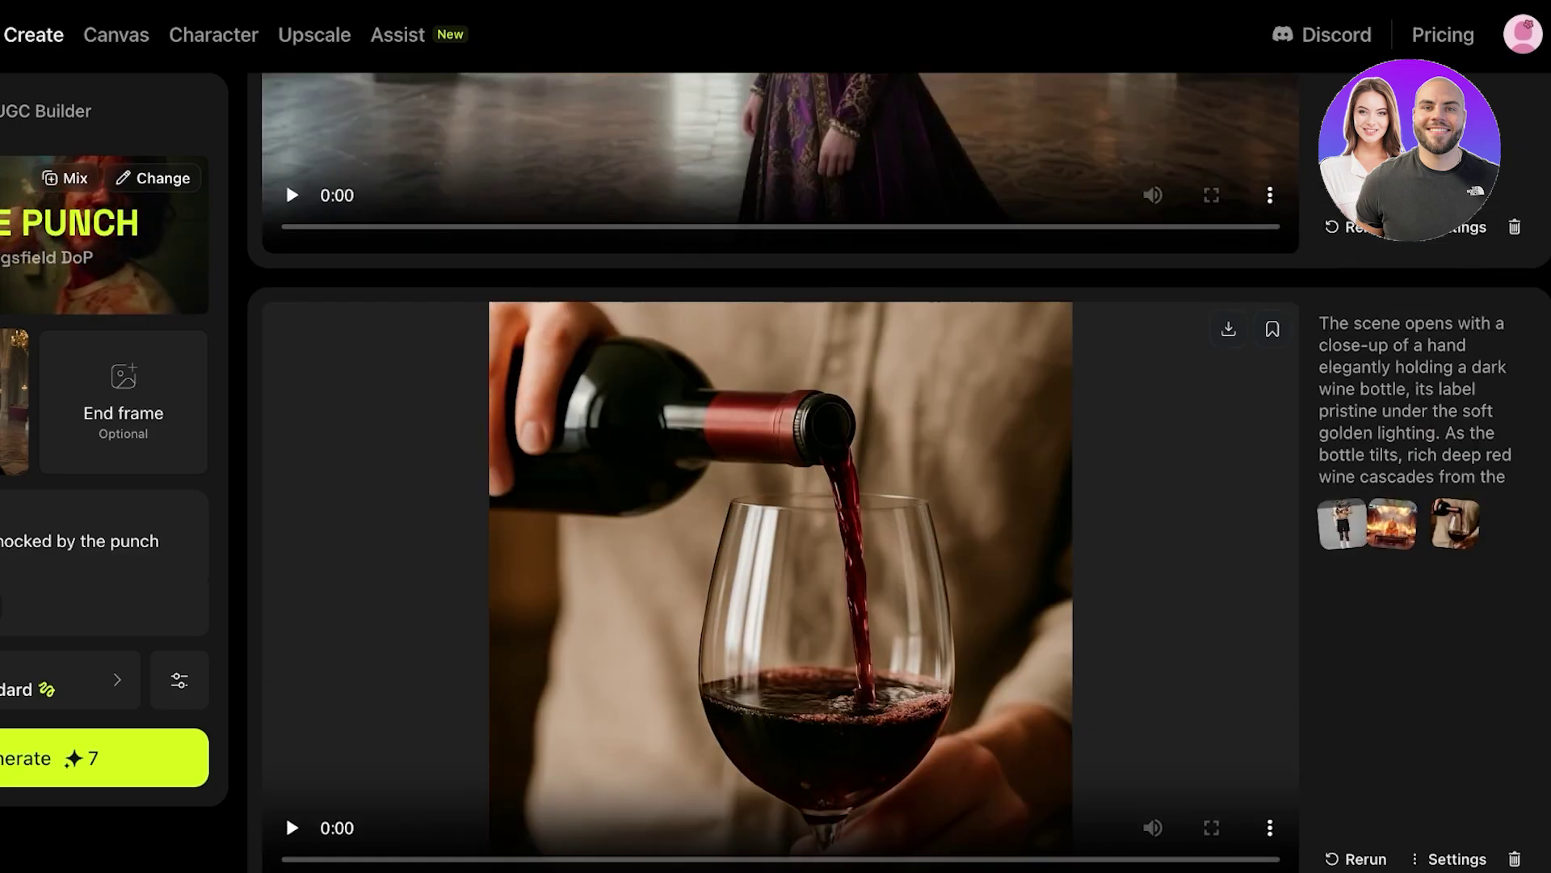
{"action": "left_click", "coordinate": [291, 827]}
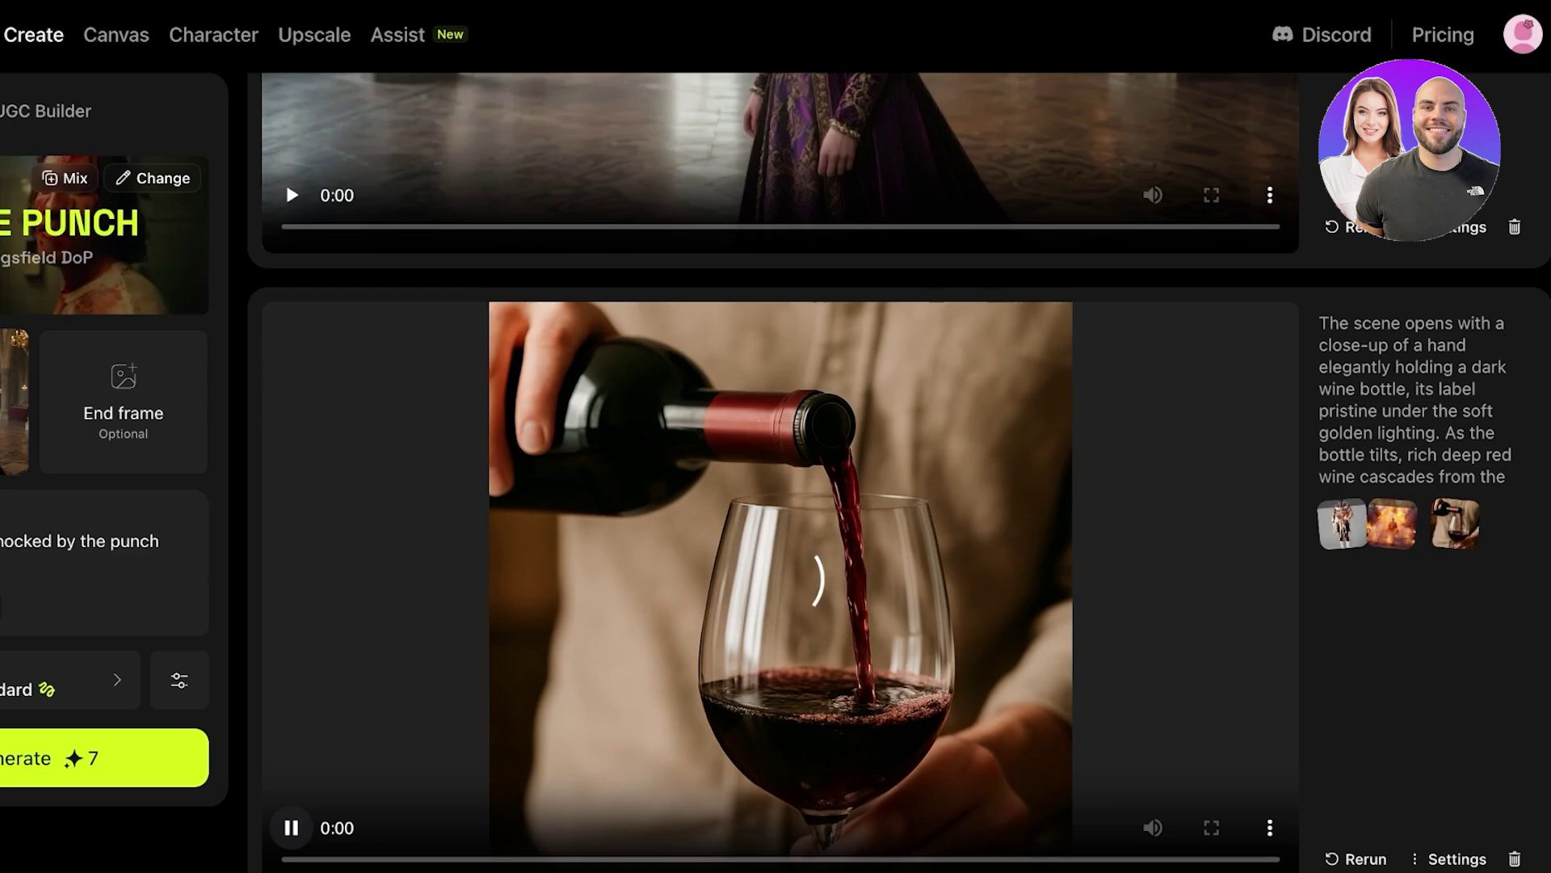
{"action": "scroll", "coordinate": [780, 579], "scroll_direction": "down", "scroll_amount": 4}
{"action": "scroll", "coordinate": [781, 578], "scroll_direction": "up", "scroll_amount": 3}
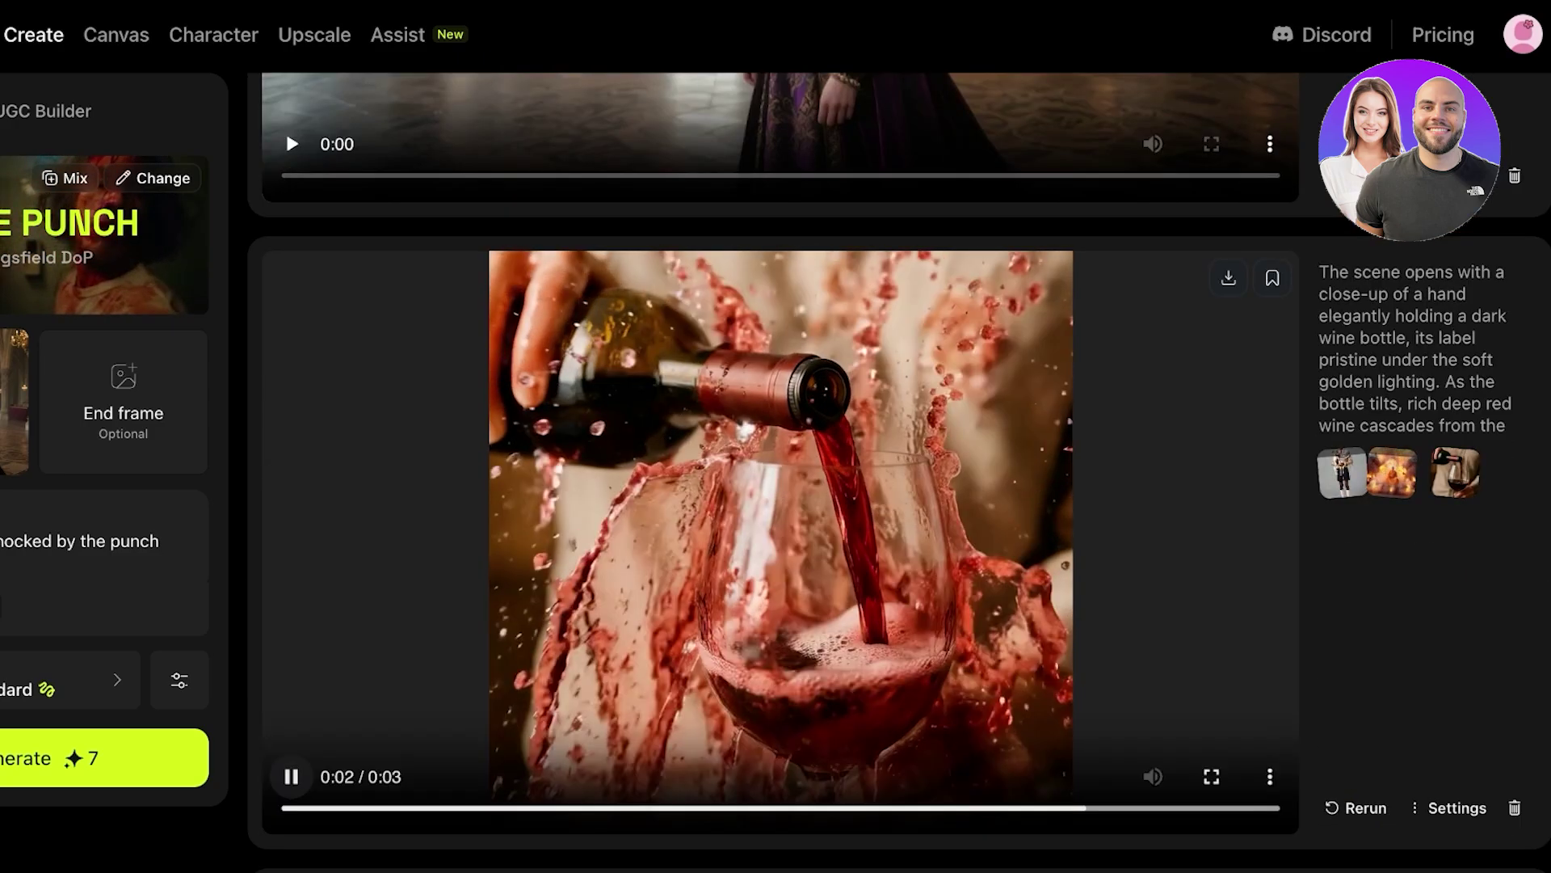
{"action": "scroll", "coordinate": [780, 473], "scroll_direction": "up", "scroll_amount": 6}
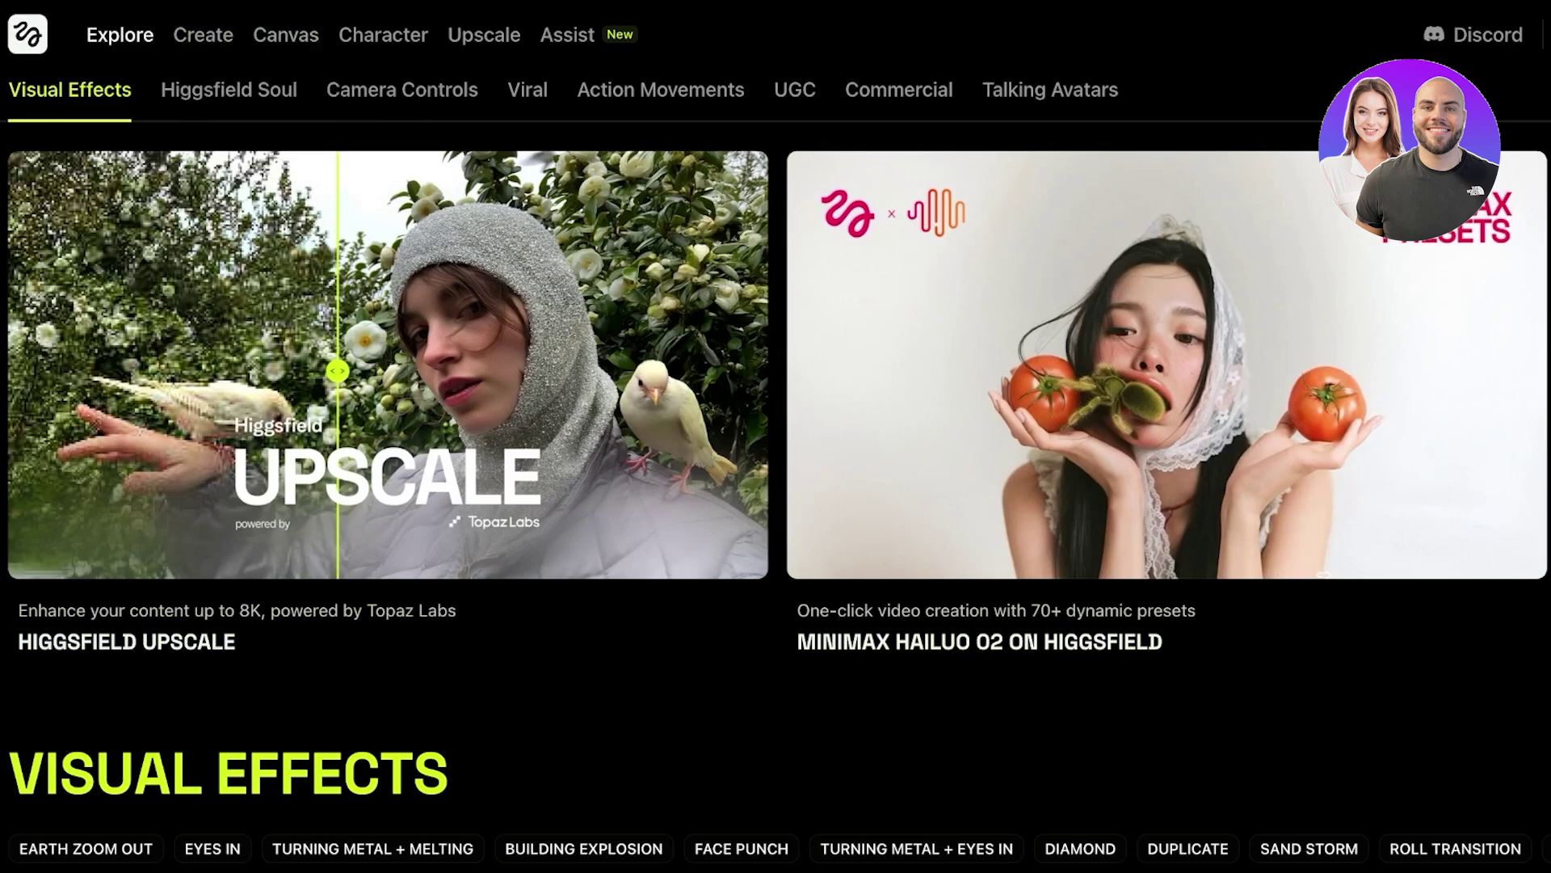
Browse the Higgsfield Soul and Camera Controls preset collections on the Explore page
{"action": "scroll", "coordinate": [229, 93], "scroll_direction": "down", "scroll_amount": 1}
{"action": "left_click", "coordinate": [229, 90]}
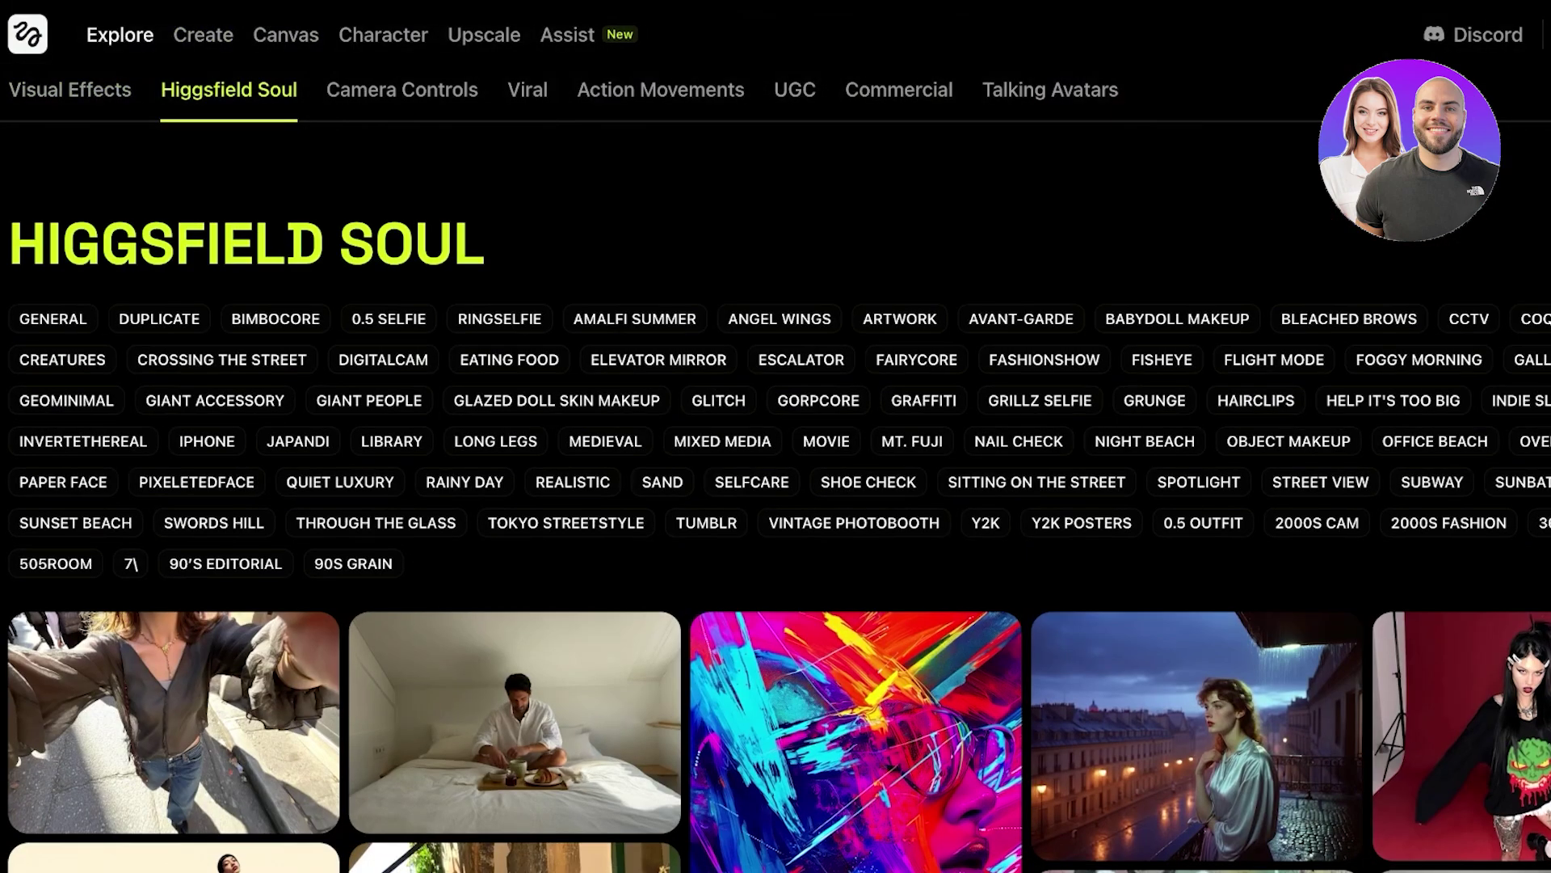
{"action": "scroll", "coordinate": [775, 485], "scroll_direction": "down", "scroll_amount": 8}
{"action": "scroll", "coordinate": [775, 485], "scroll_direction": "up", "scroll_amount": 4}
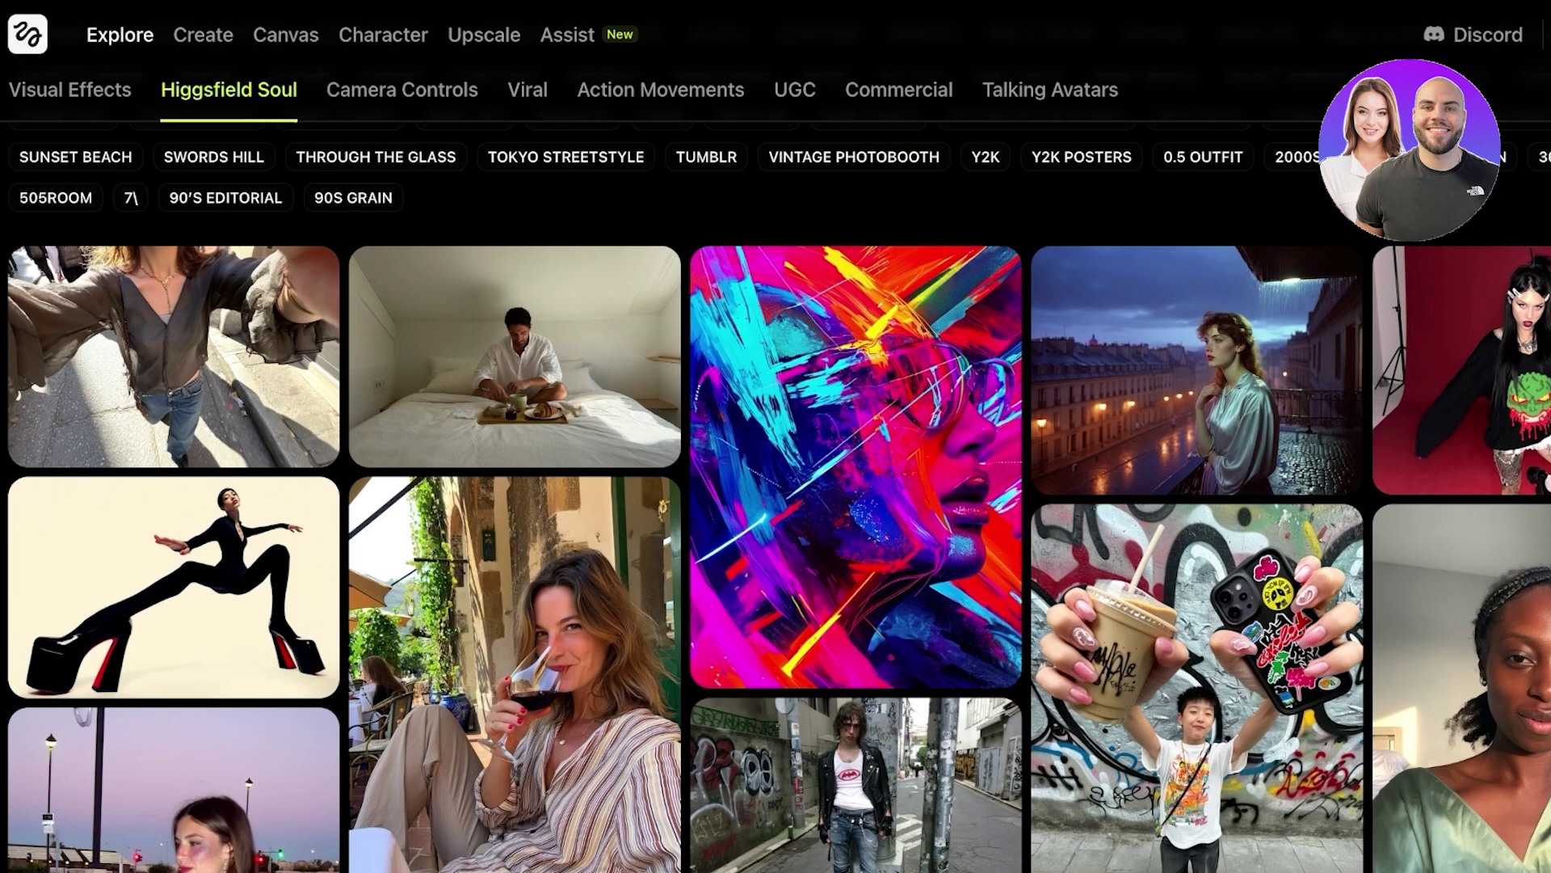
{"action": "scroll", "coordinate": [776, 485], "scroll_direction": "up", "scroll_amount": 4}
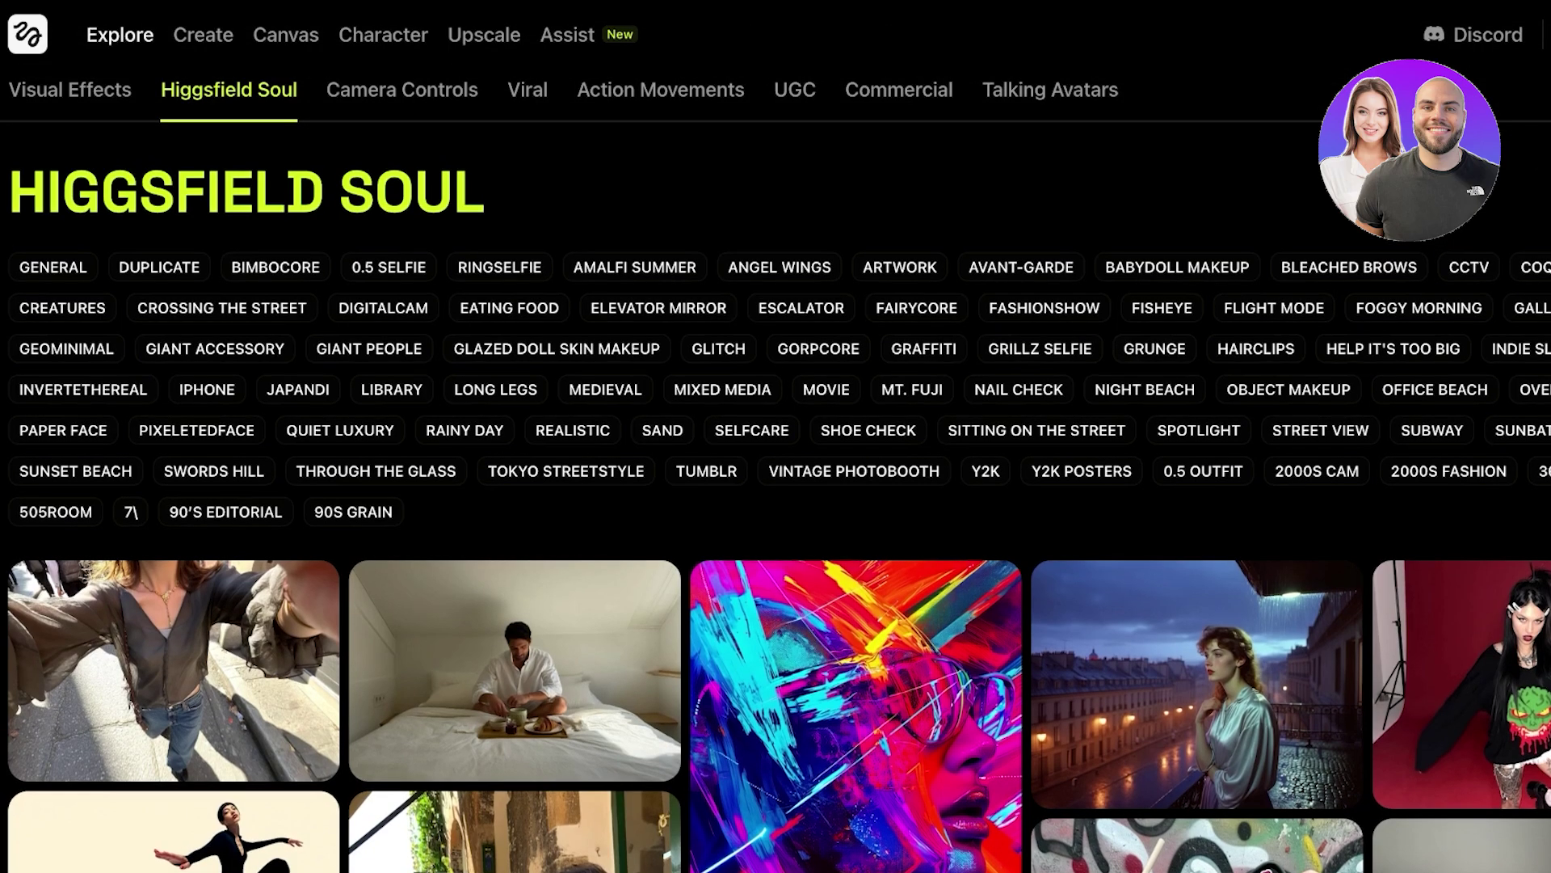
{"action": "left_click", "coordinate": [401, 90]}
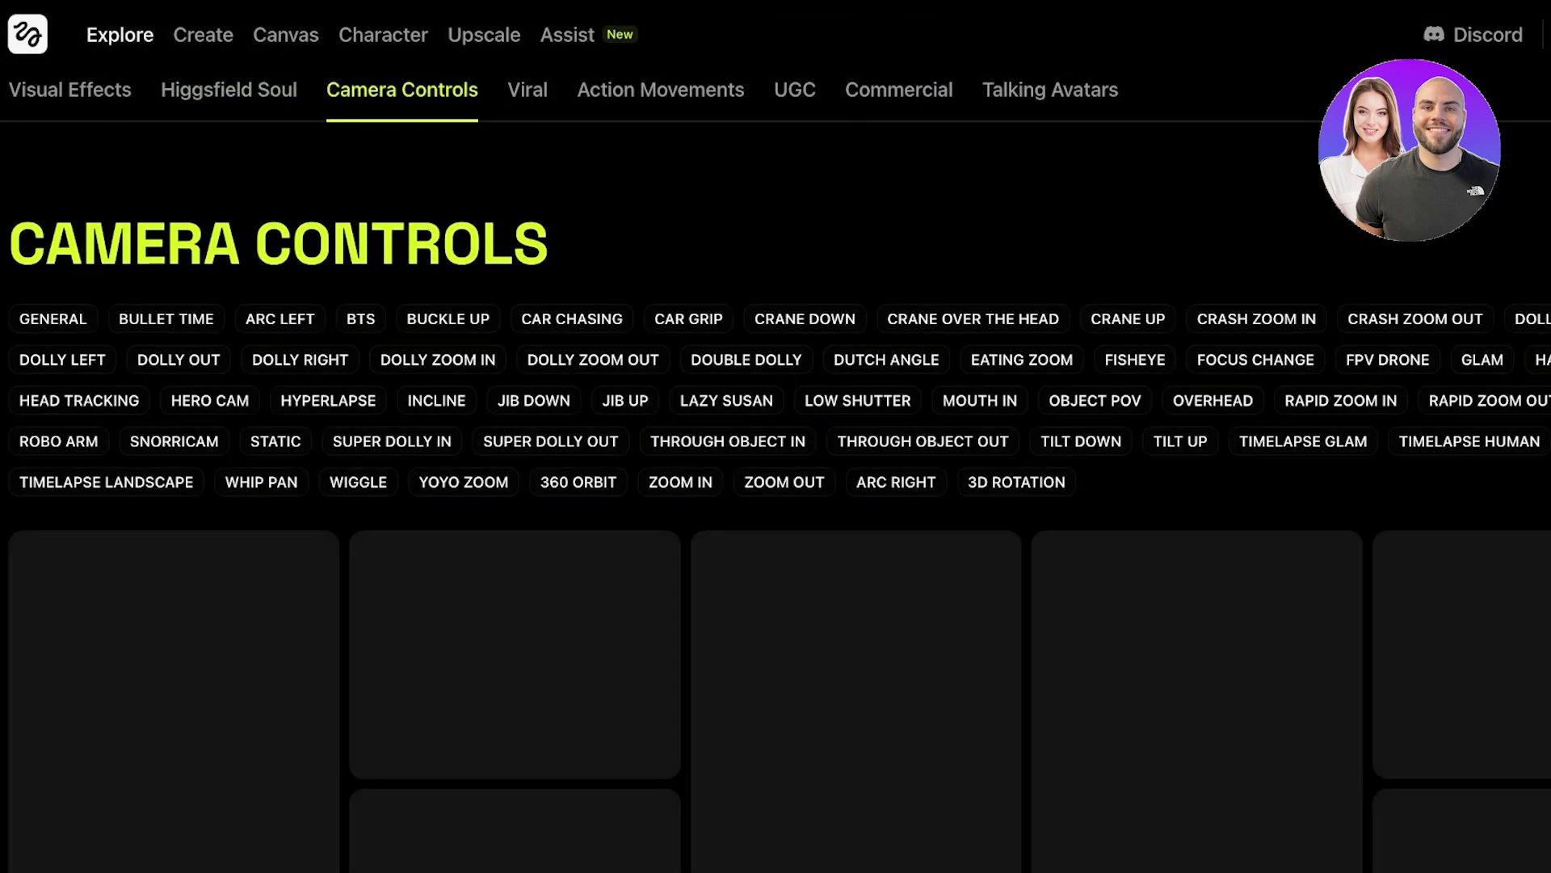
{"action": "scroll", "coordinate": [776, 484], "scroll_direction": "down", "scroll_amount": 3}
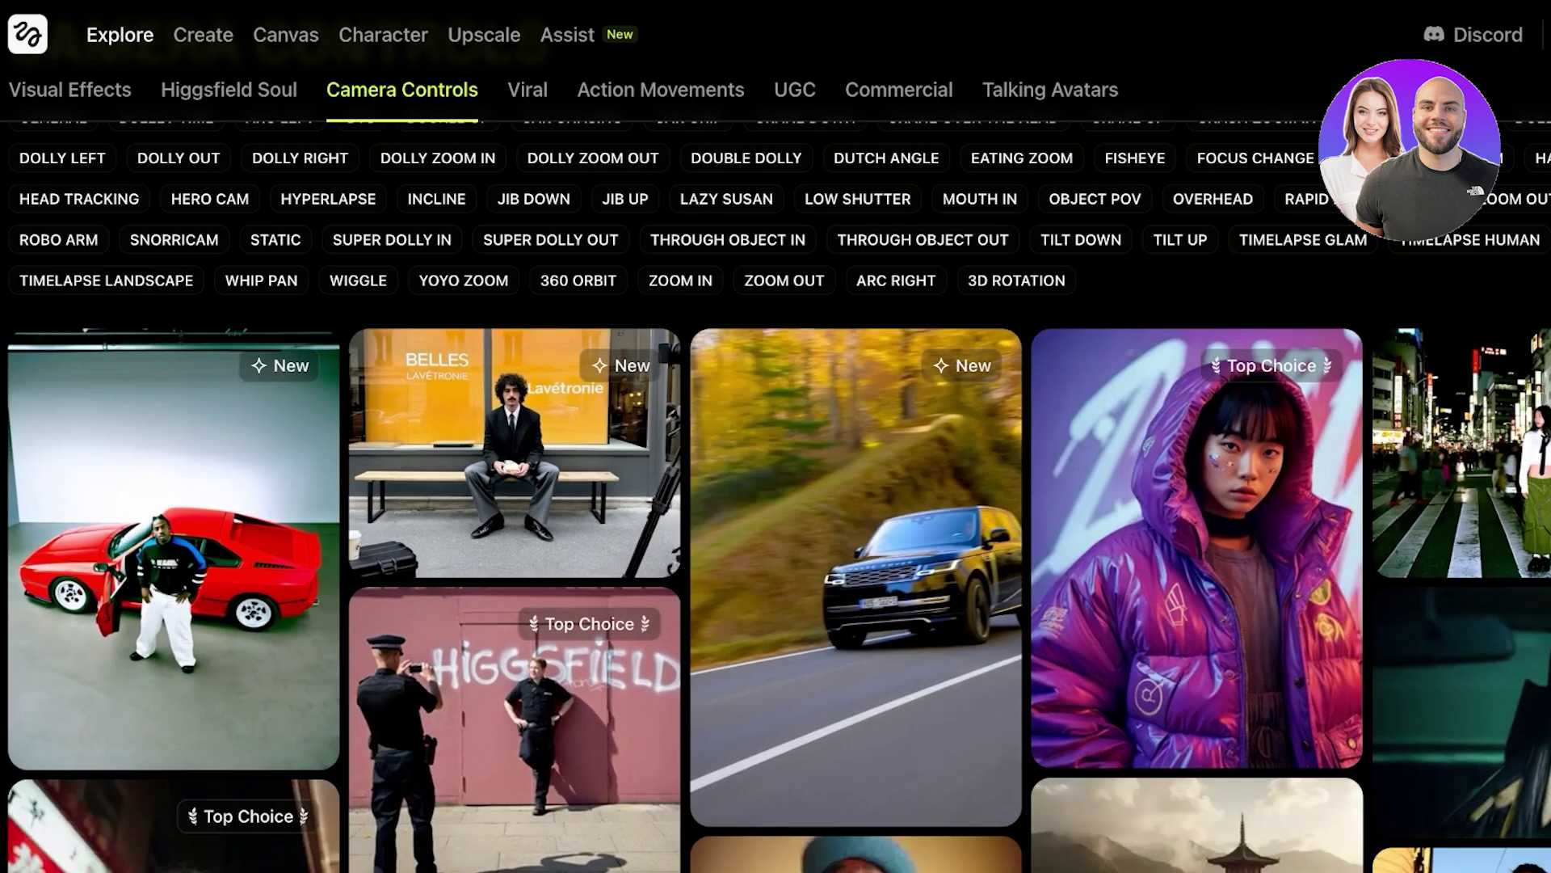
Look through the Camera Controls preset collection, previewing presets such as Arc Right and BTS
{"action": "mouse_move", "coordinate": [1196, 541]}
{"action": "scroll", "coordinate": [1196, 542], "scroll_direction": "down", "scroll_amount": 1}
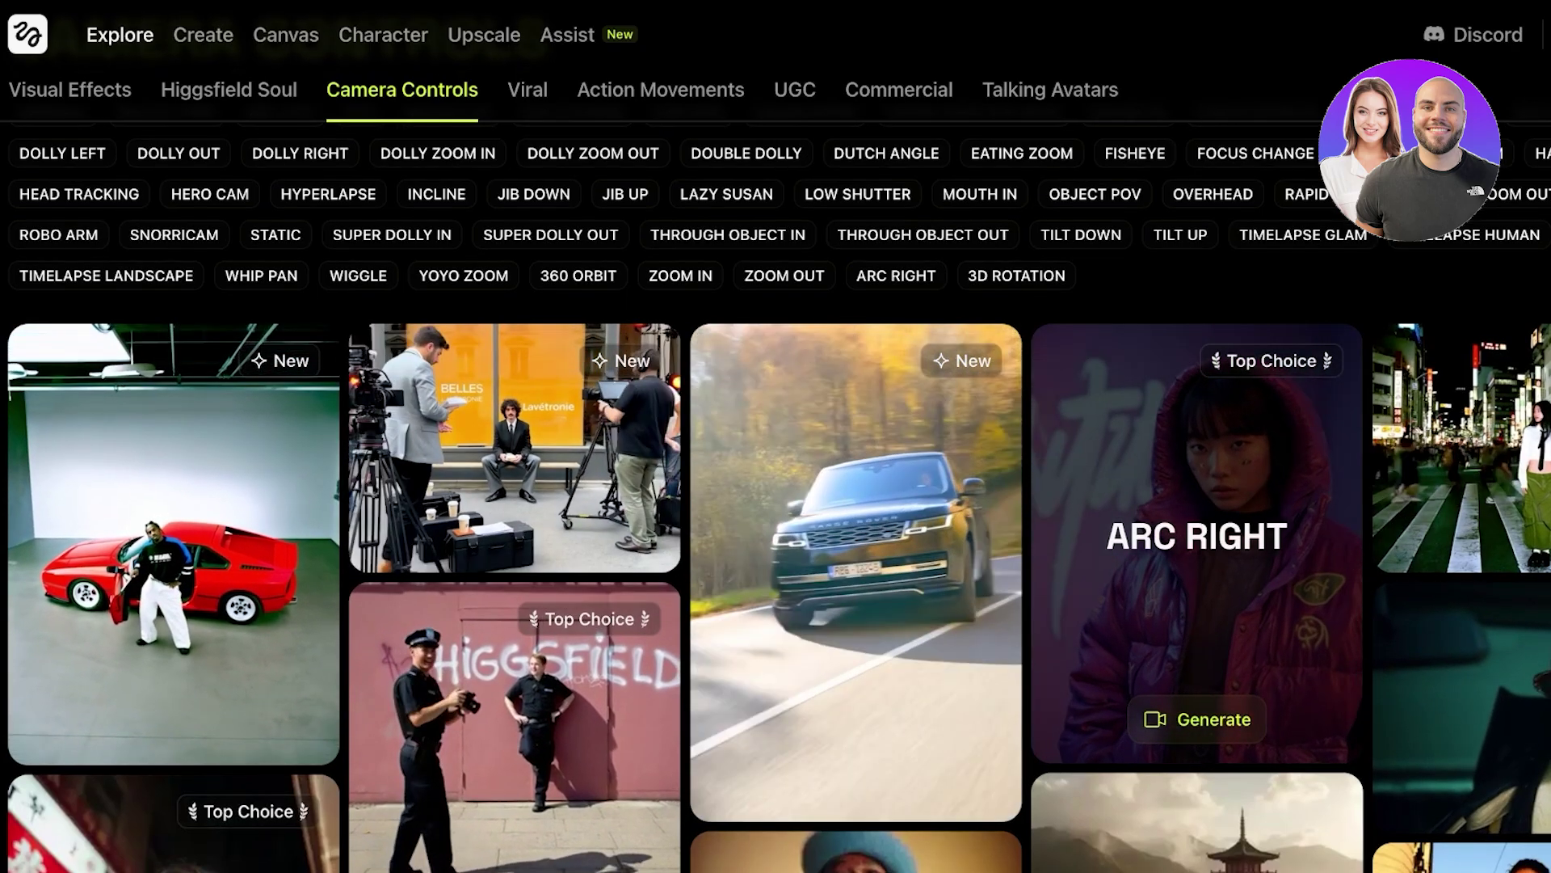
{"action": "scroll", "coordinate": [1196, 550], "scroll_direction": "down", "scroll_amount": 3}
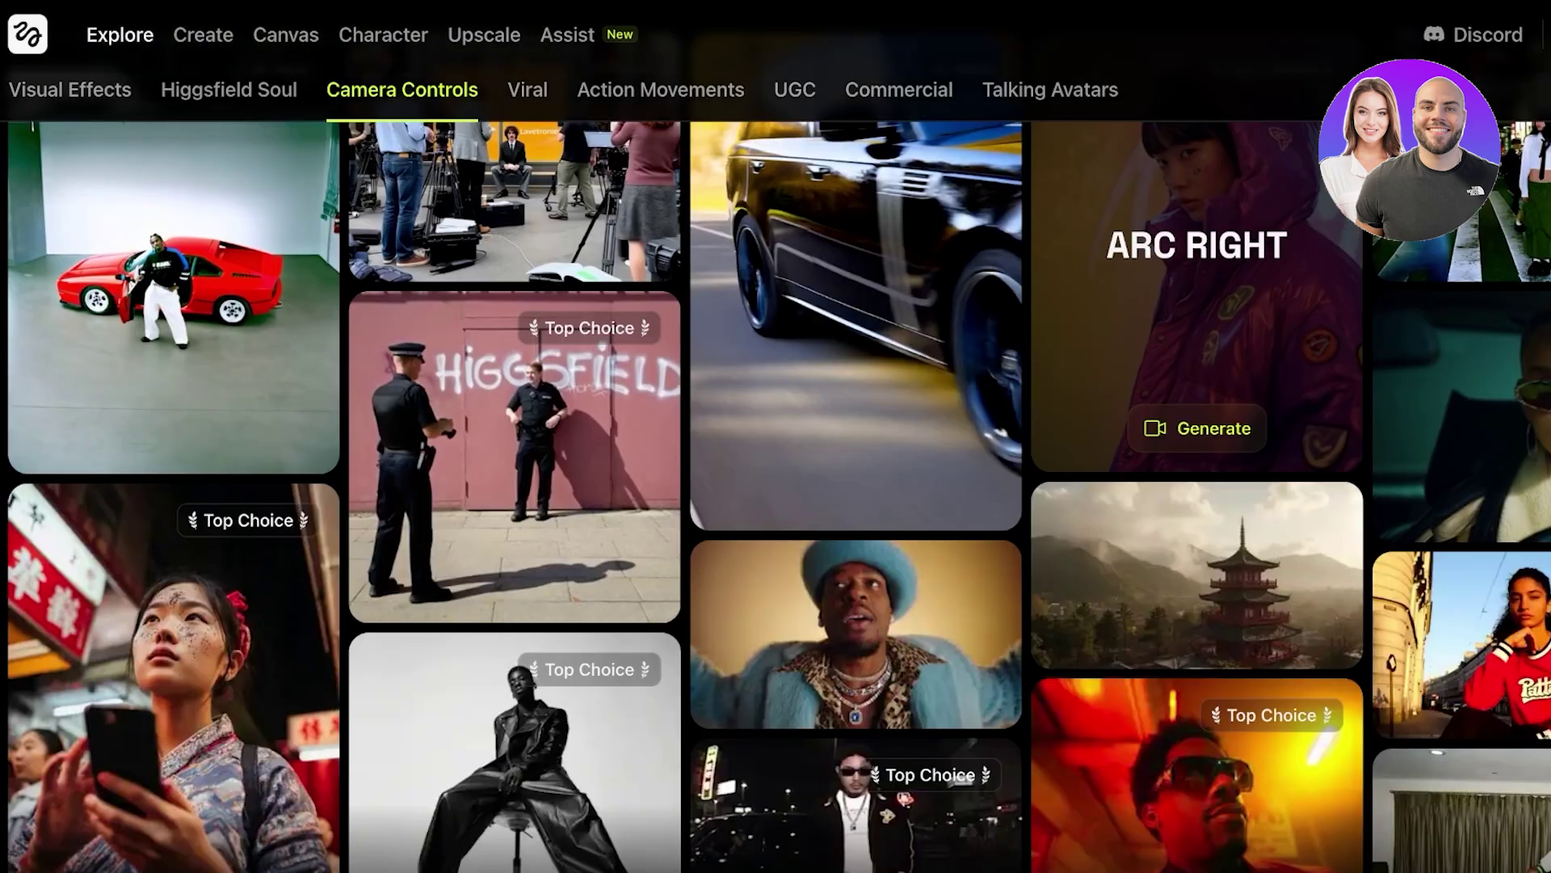
{"action": "scroll", "coordinate": [775, 485], "scroll_direction": "up", "scroll_amount": 5}
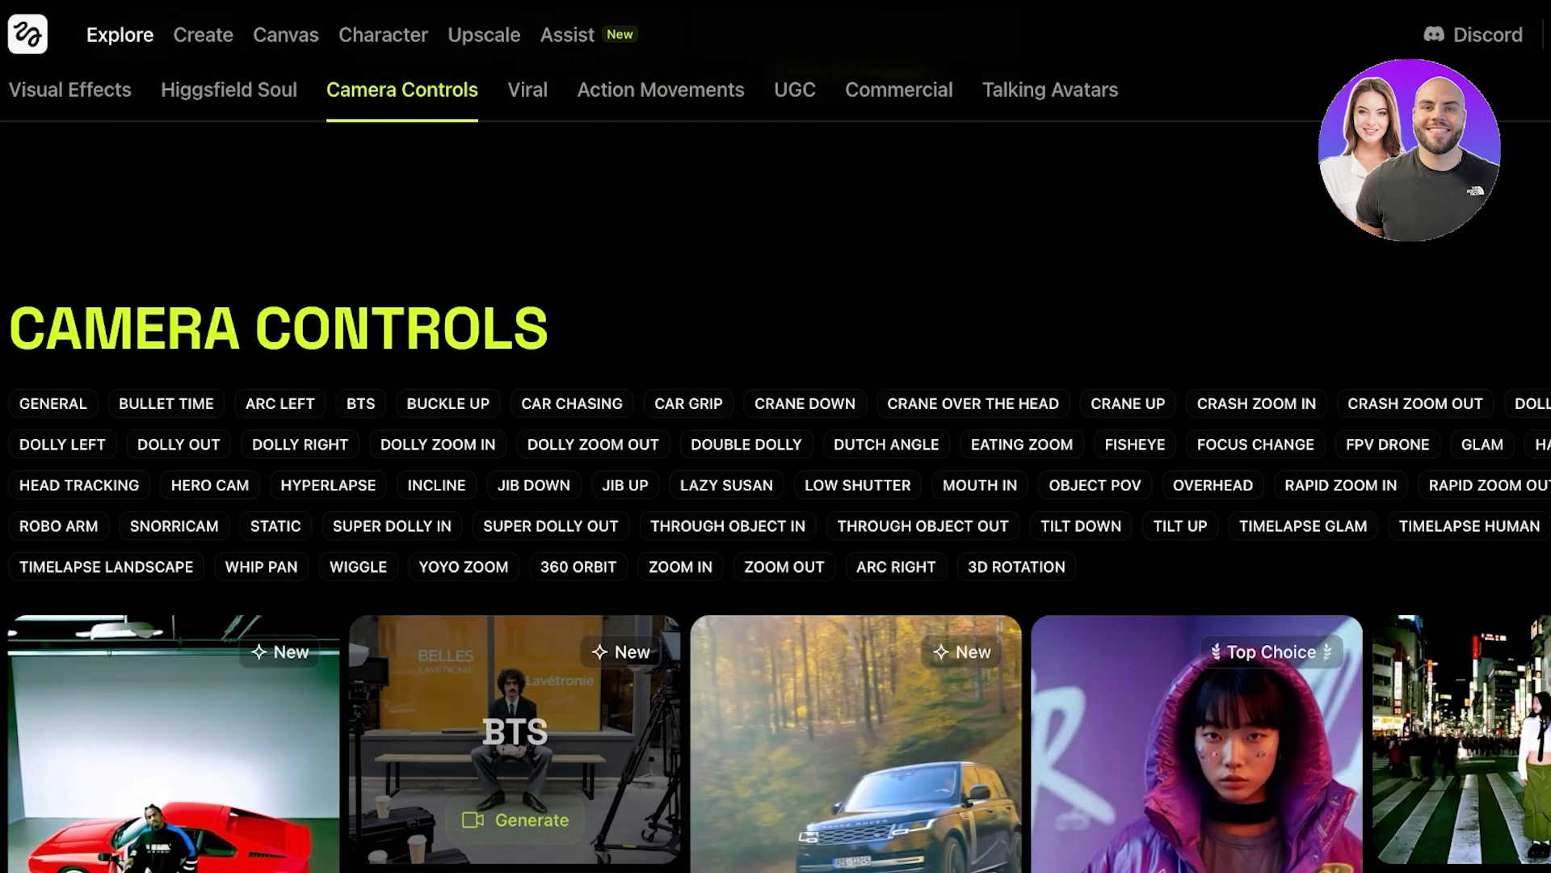
{"action": "scroll", "coordinate": [856, 363], "scroll_direction": "down", "scroll_amount": 6}
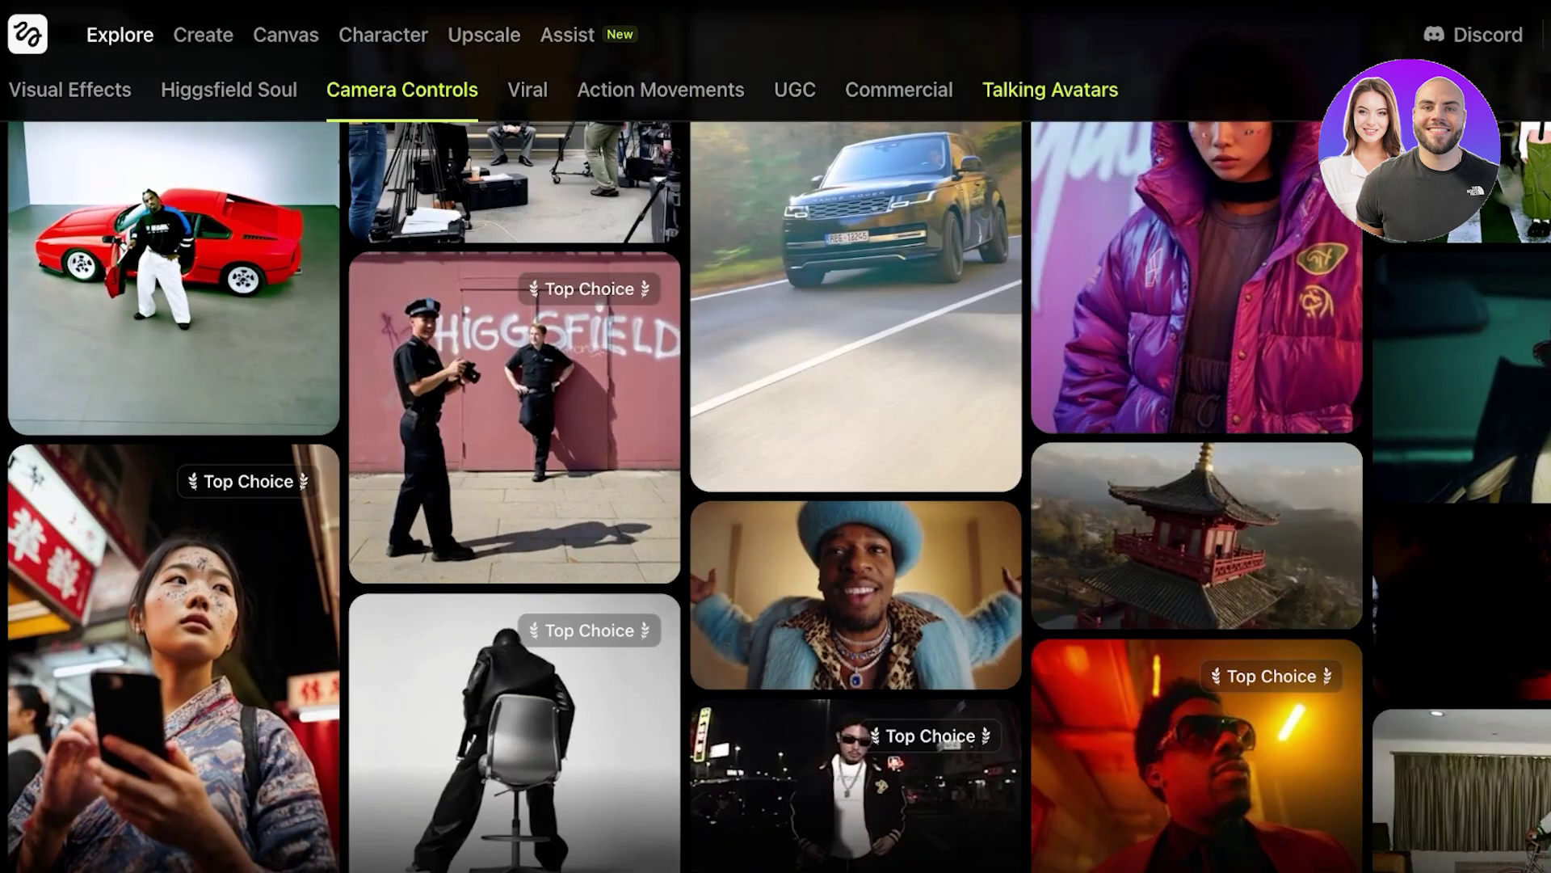
Jump ahead towards the Talking Avatars presets and display the Commercial preset collection
{"action": "left_click", "coordinate": [1049, 89]}
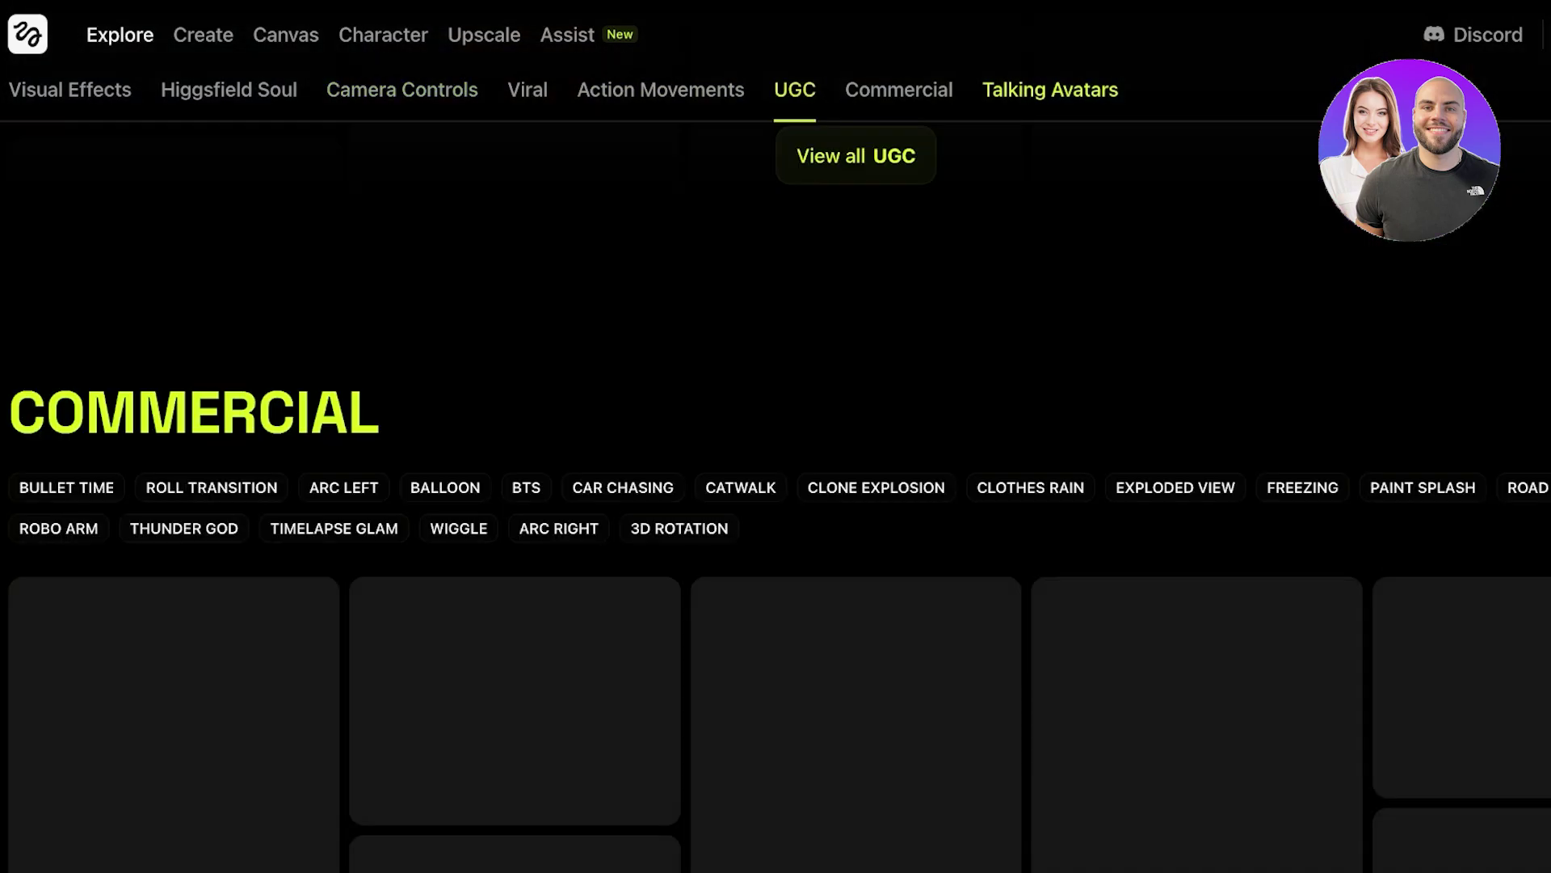
{"action": "left_click", "coordinate": [1050, 90]}
{"action": "left_click", "coordinate": [899, 89]}
In the Speak creation tool, remove the loaded image and choose the Higgsfield Selling motion preset
{"action": "mouse_move", "coordinate": [203, 35]}
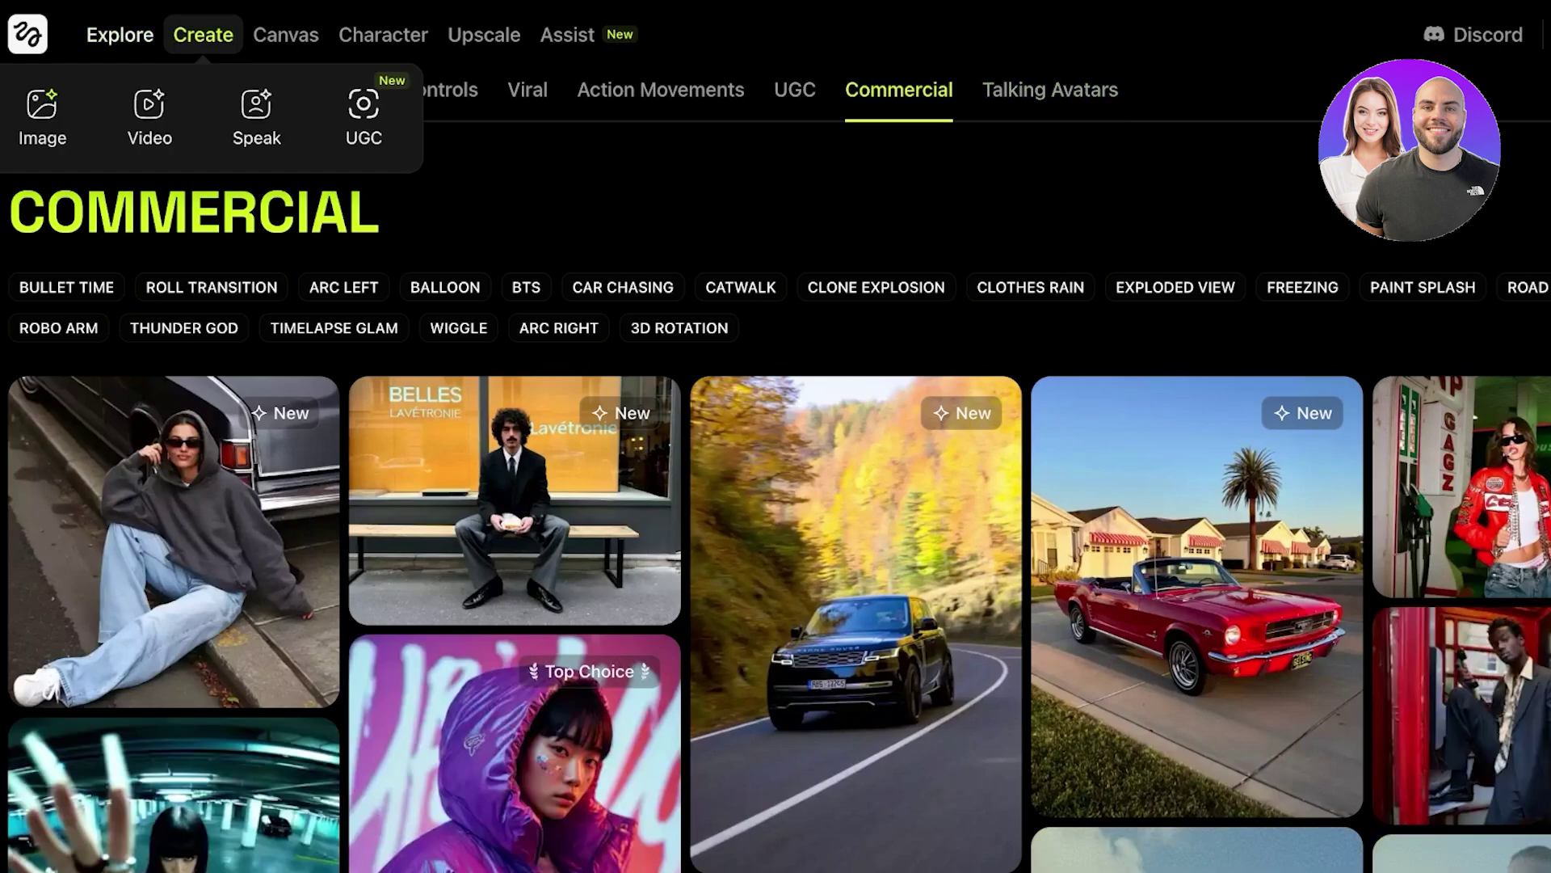
{"action": "left_click", "coordinate": [256, 117]}
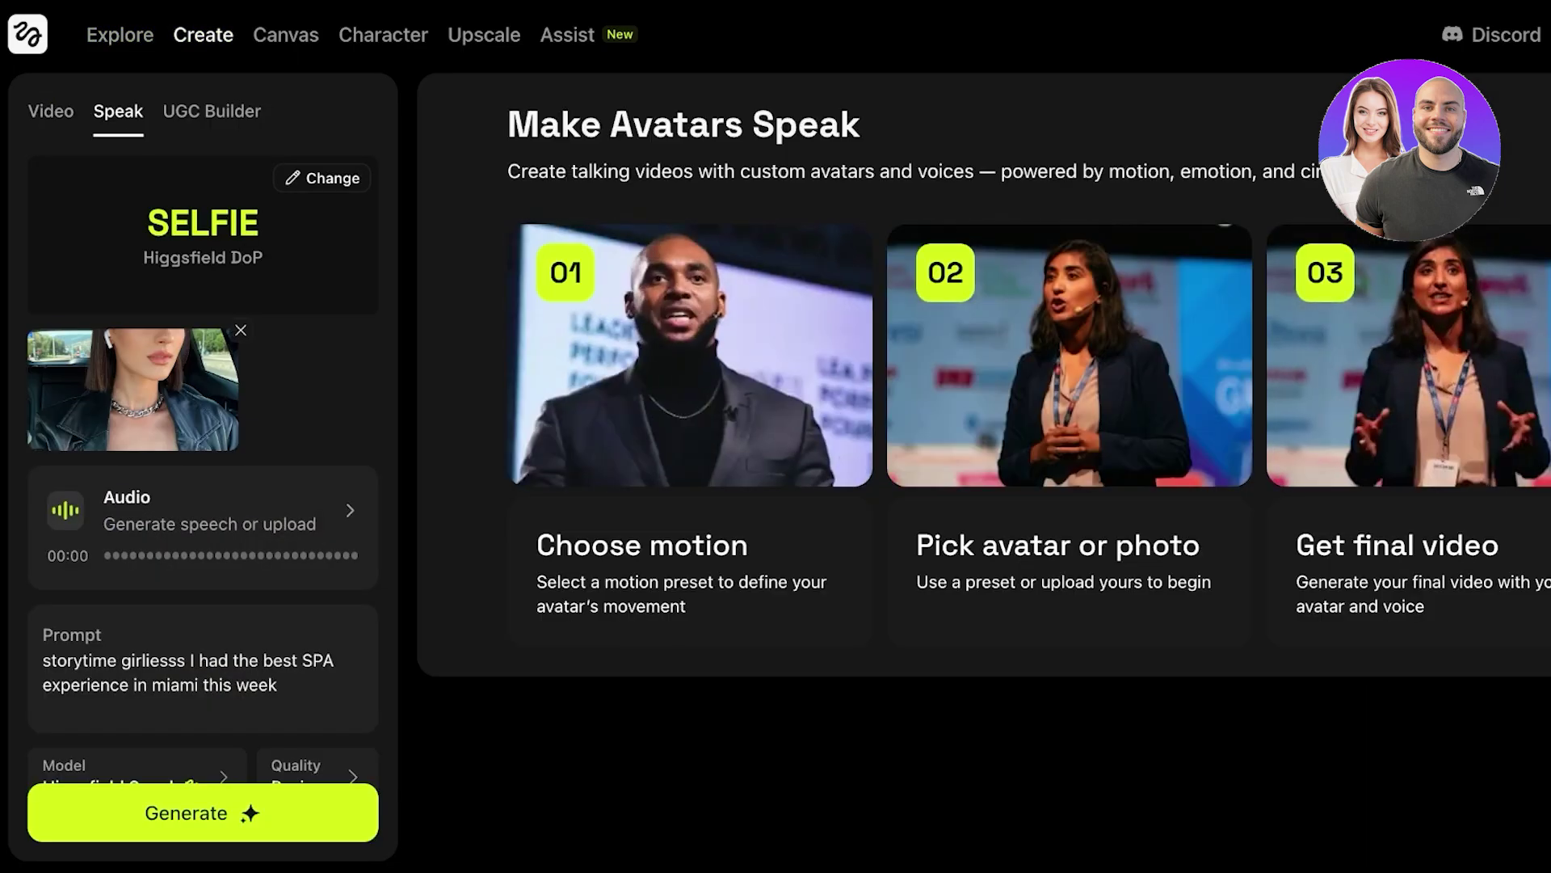
{"action": "left_click", "coordinate": [240, 329]}
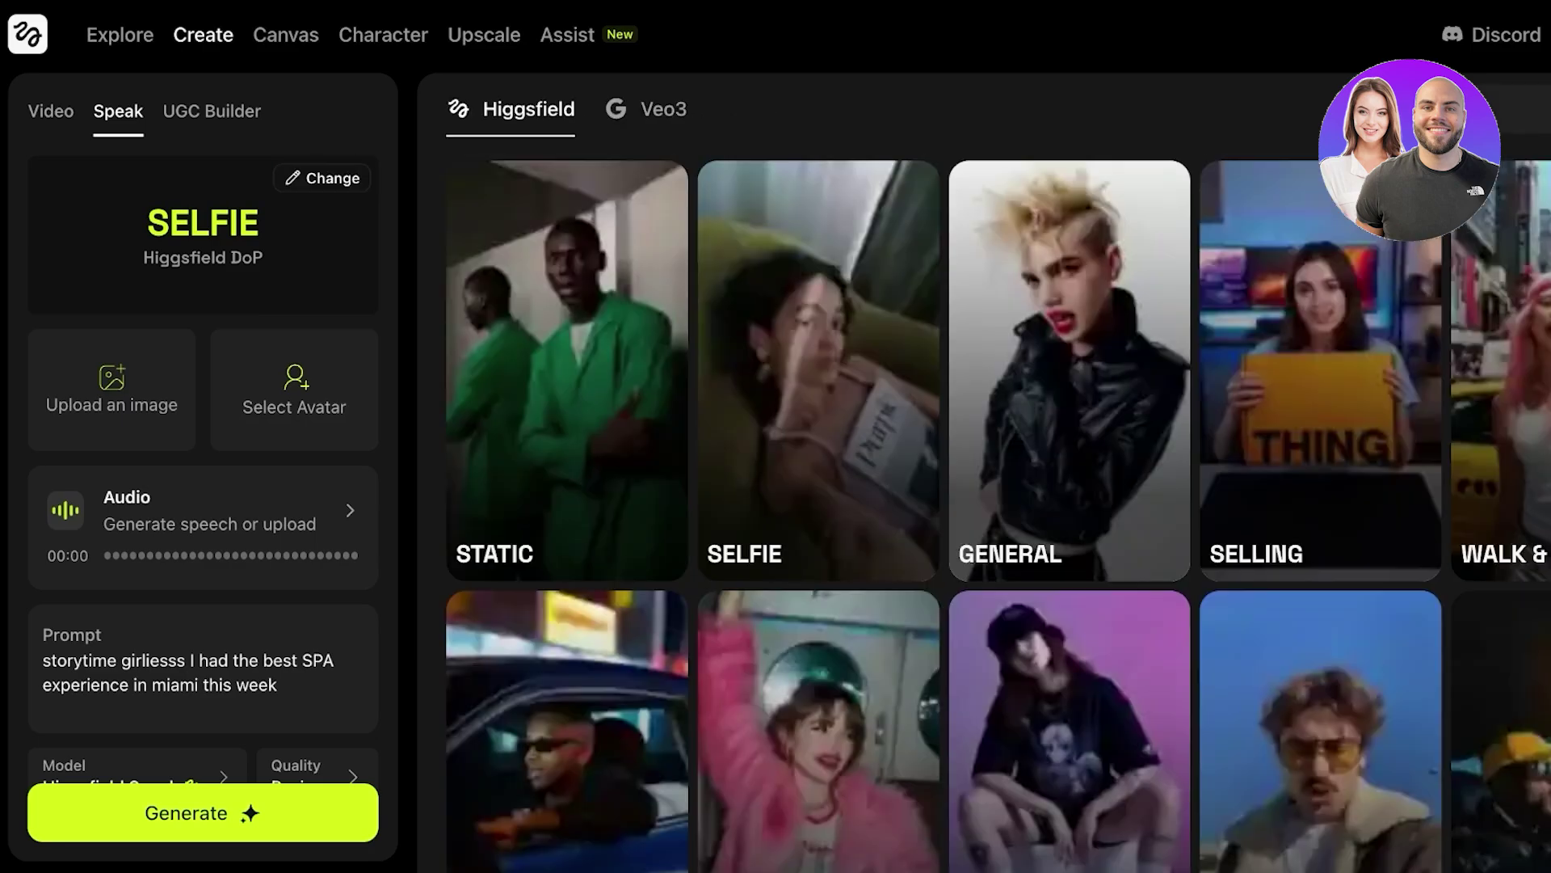
{"action": "left_click", "coordinate": [1319, 370]}
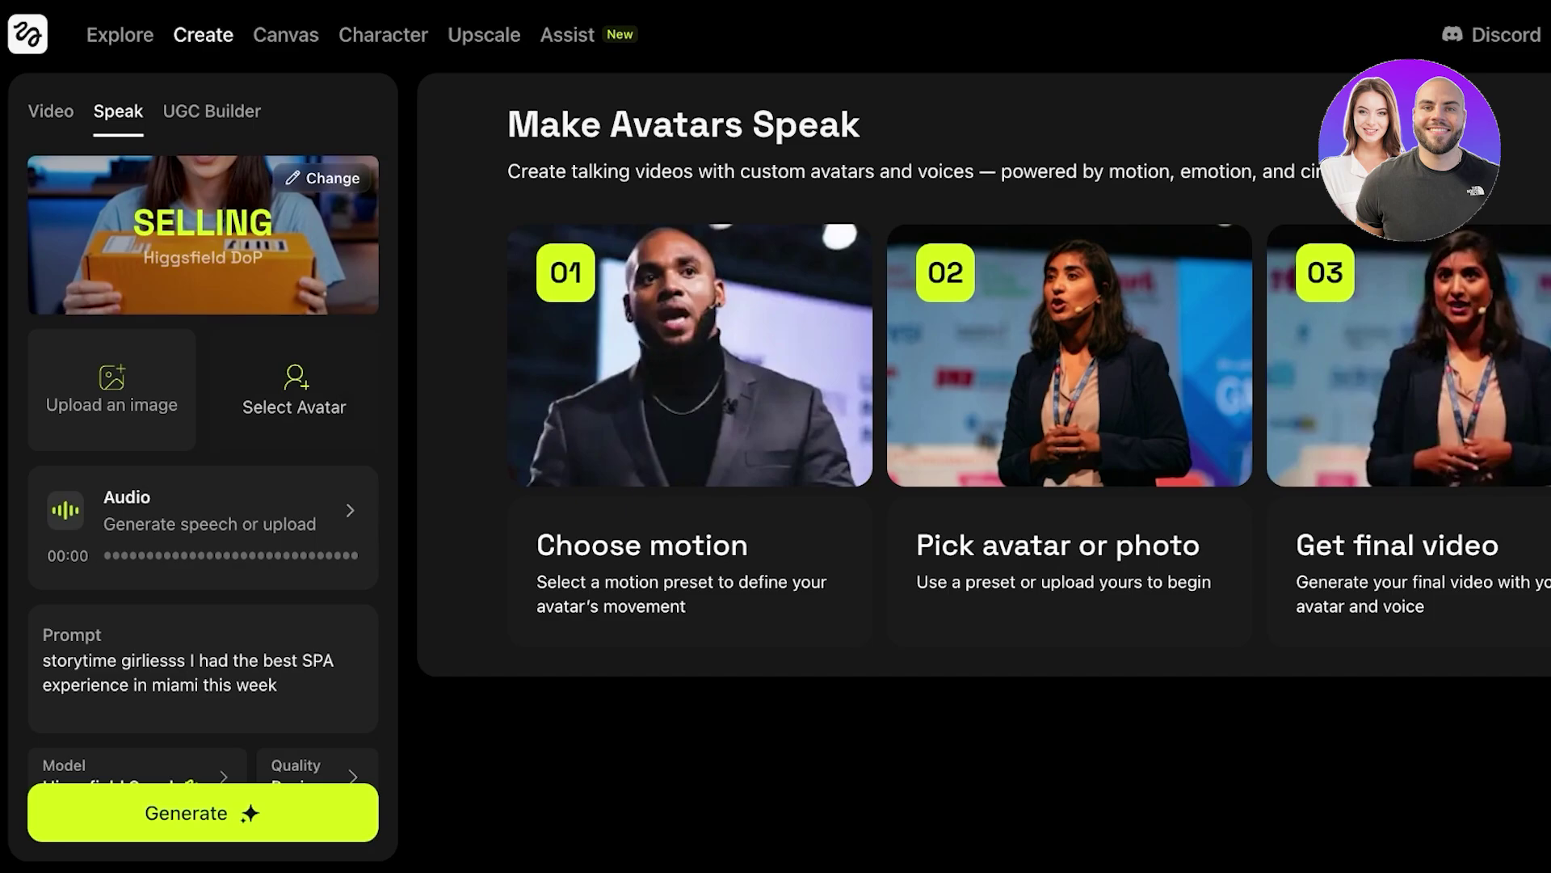
Select the avatar of the smiling woman in the white top and open the talking video's prompt for editing
{"action": "left_click", "coordinate": [294, 392]}
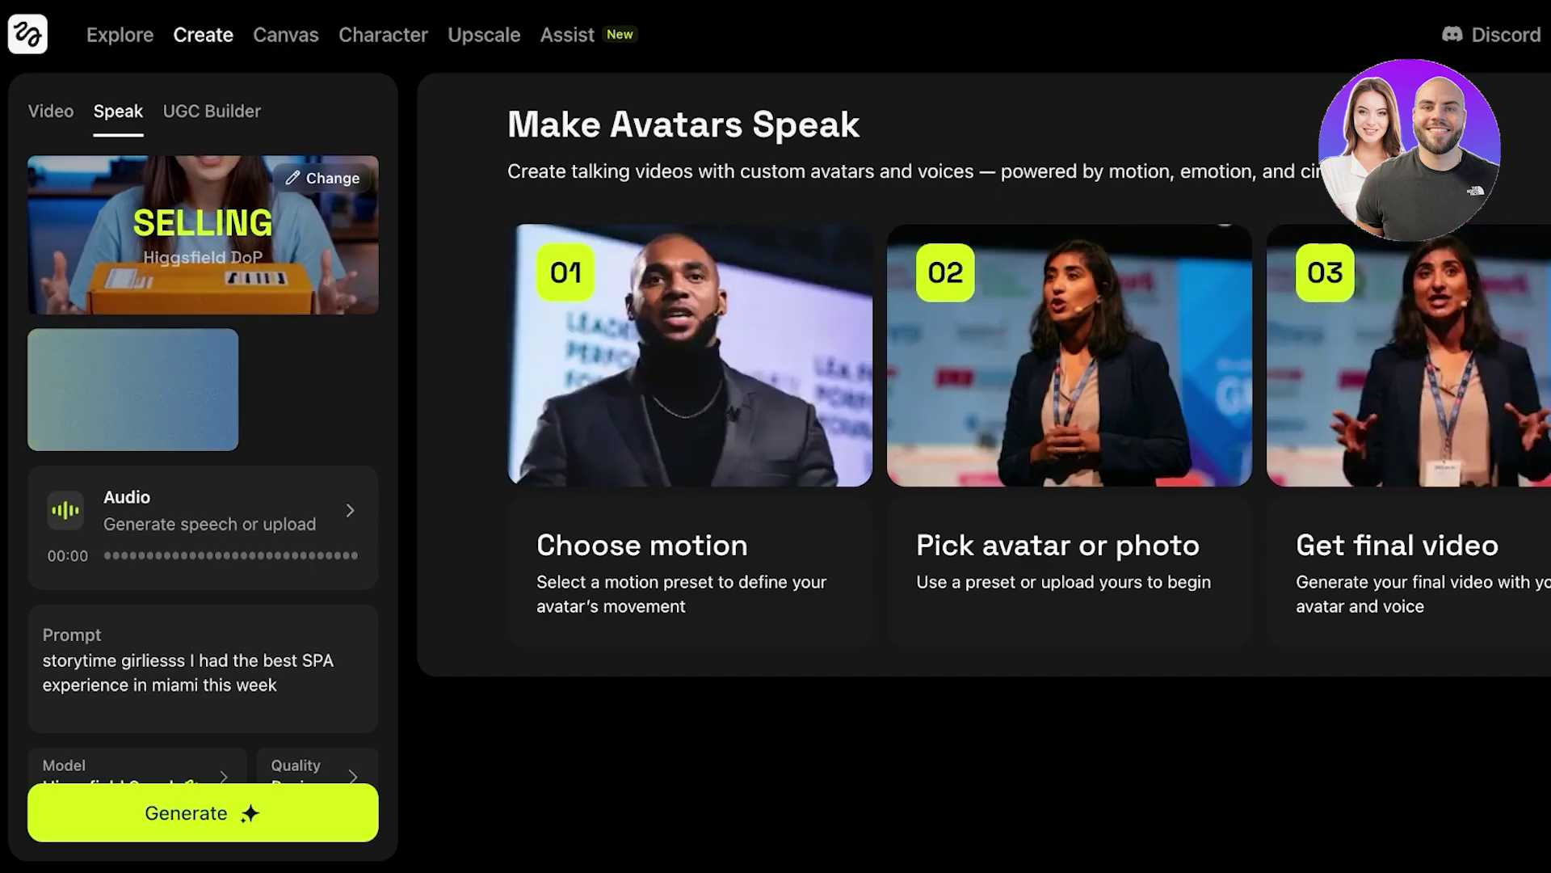
{"action": "scroll", "coordinate": [203, 509], "scroll_direction": "down", "scroll_amount": 1}
{"action": "left_click", "coordinate": [206, 642]}
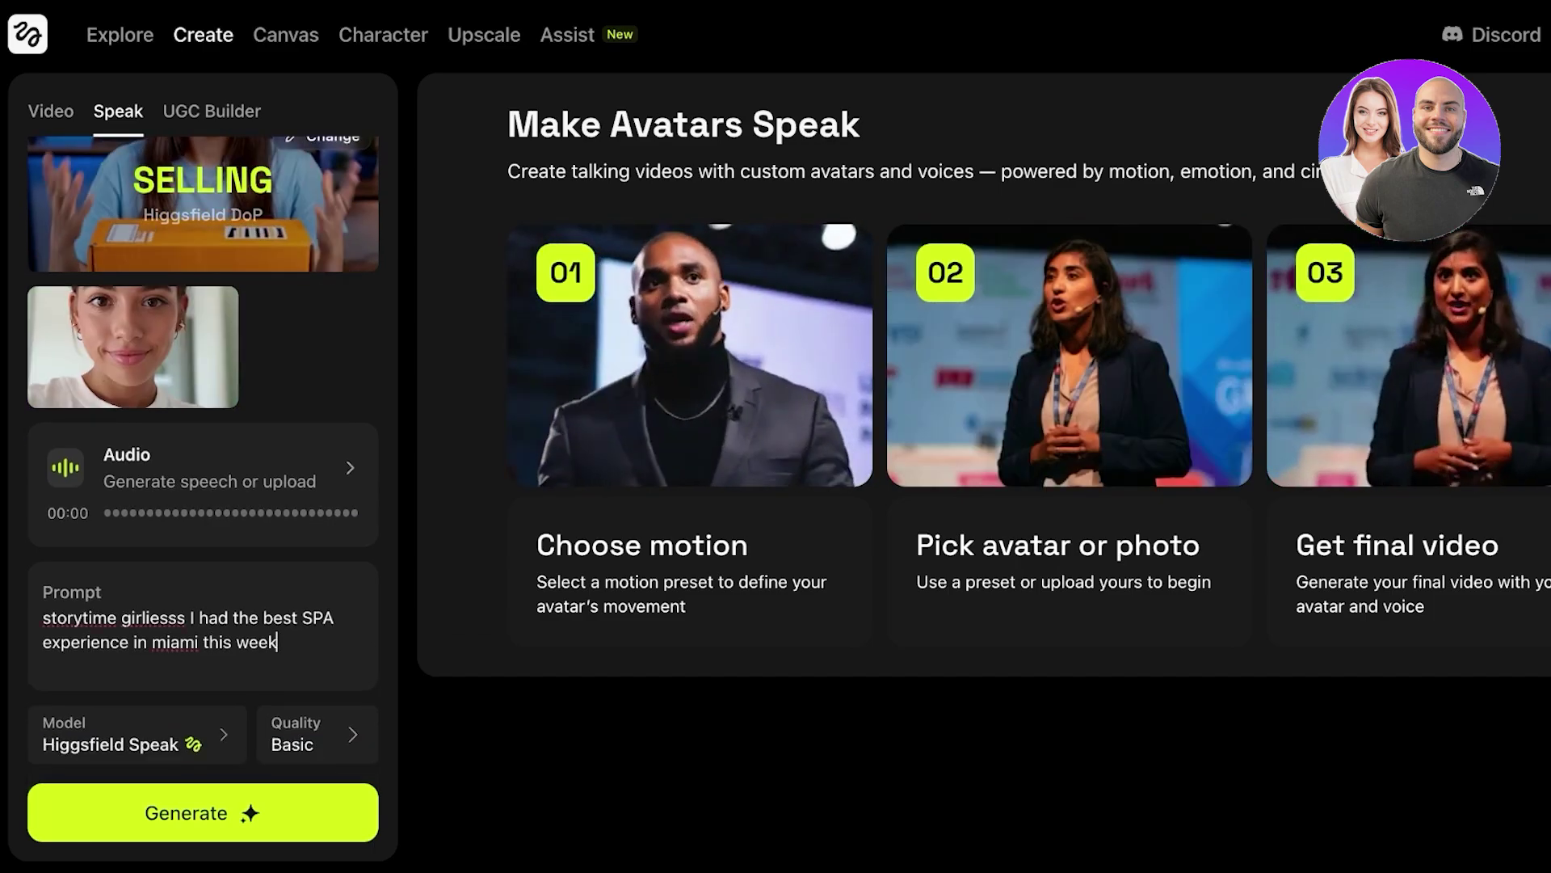
{"action": "scroll", "coordinate": [202, 404], "scroll_direction": "up", "scroll_amount": 1}
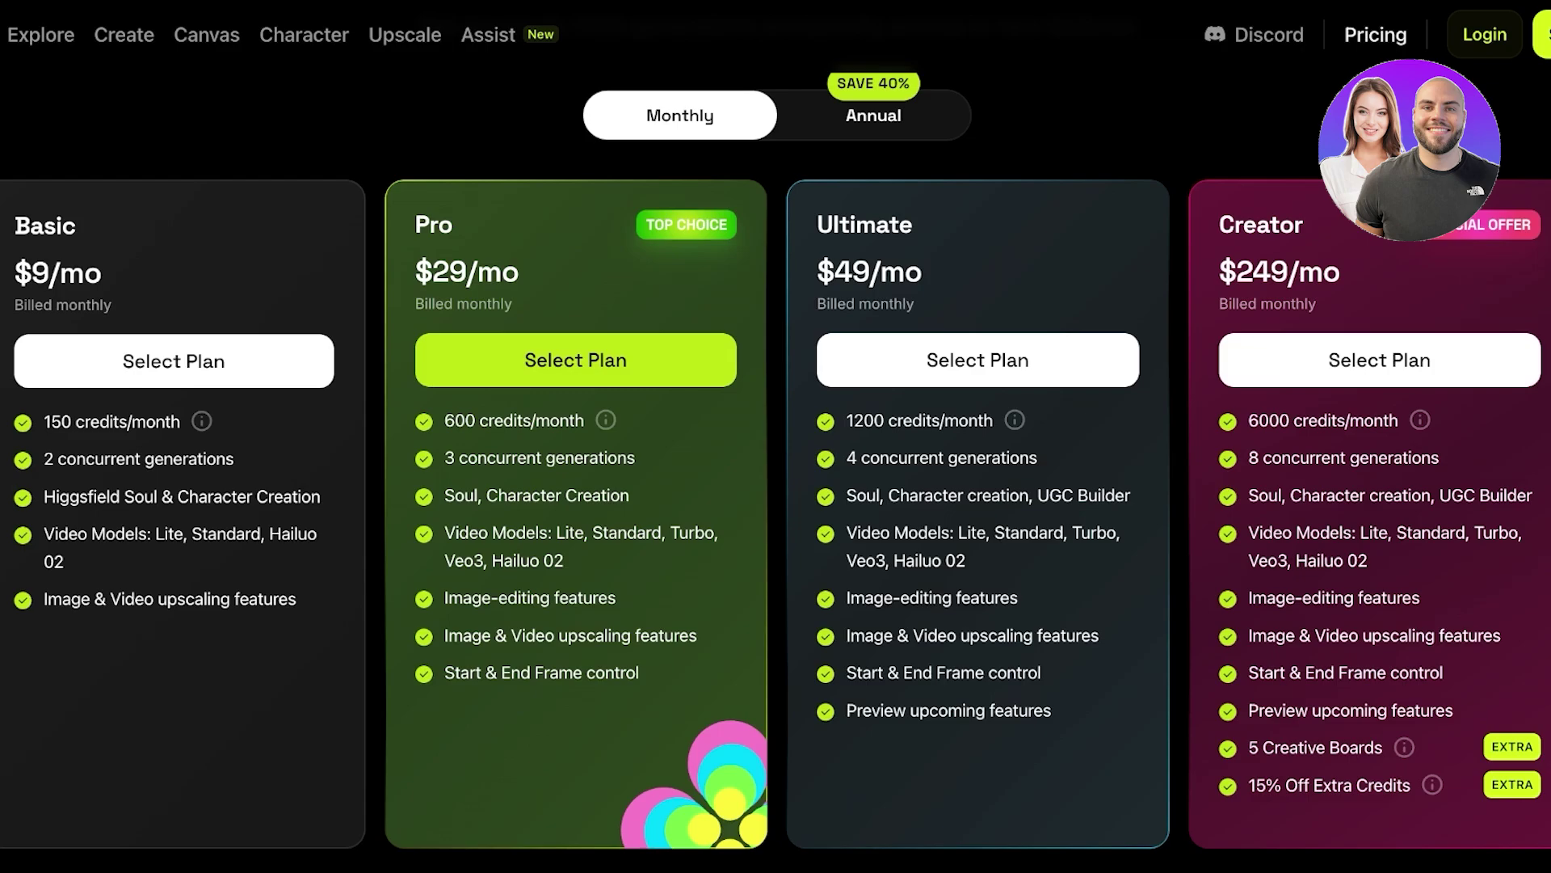
Show the subscription plan prices with annual billing
{"action": "left_click", "coordinate": [872, 115]}
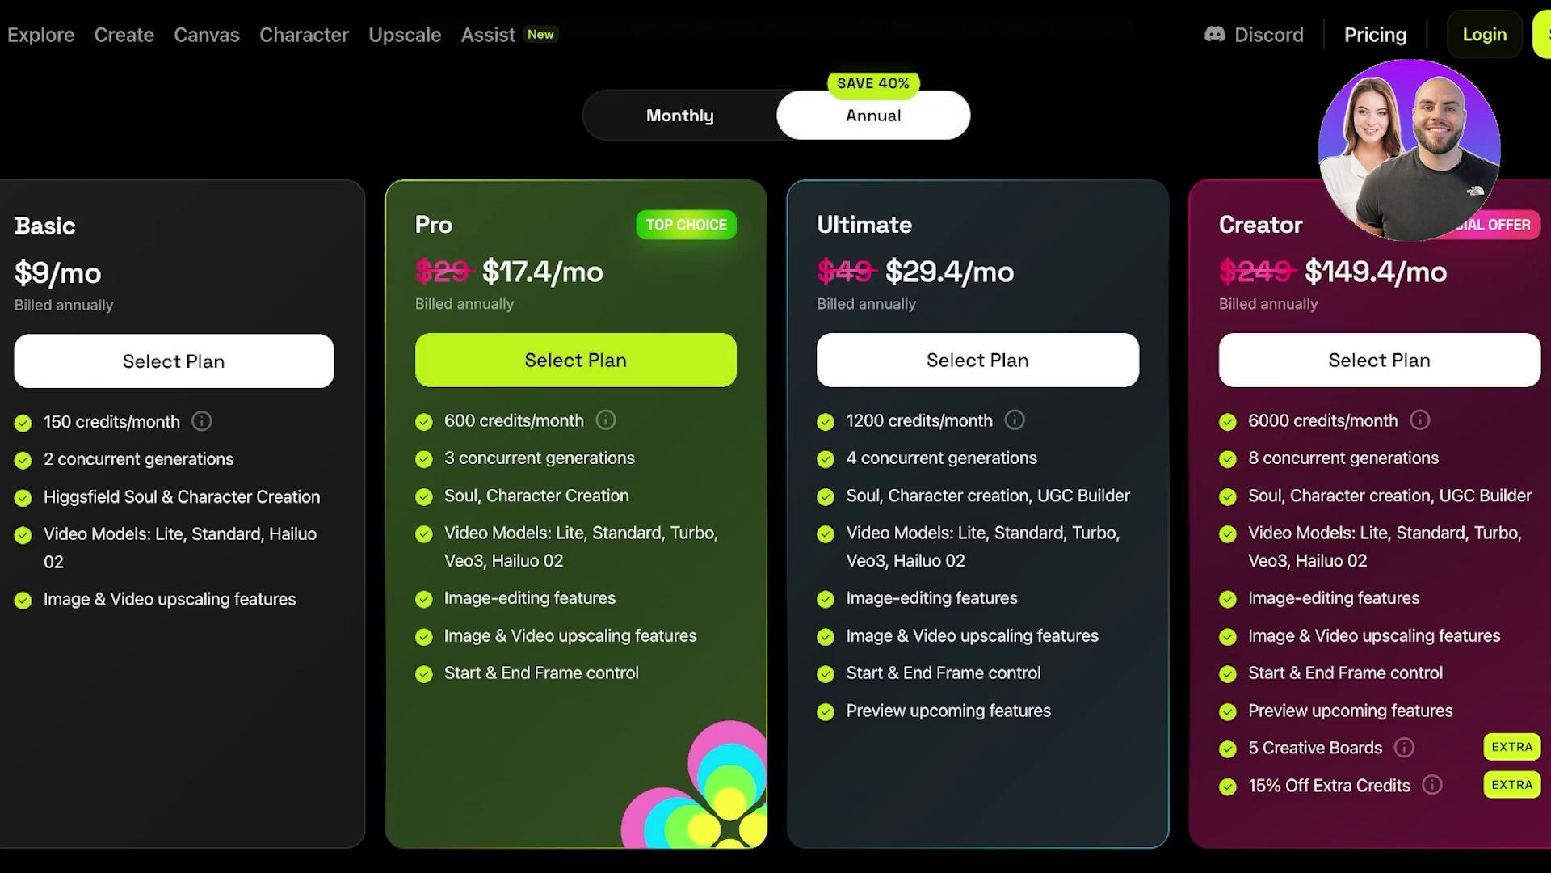